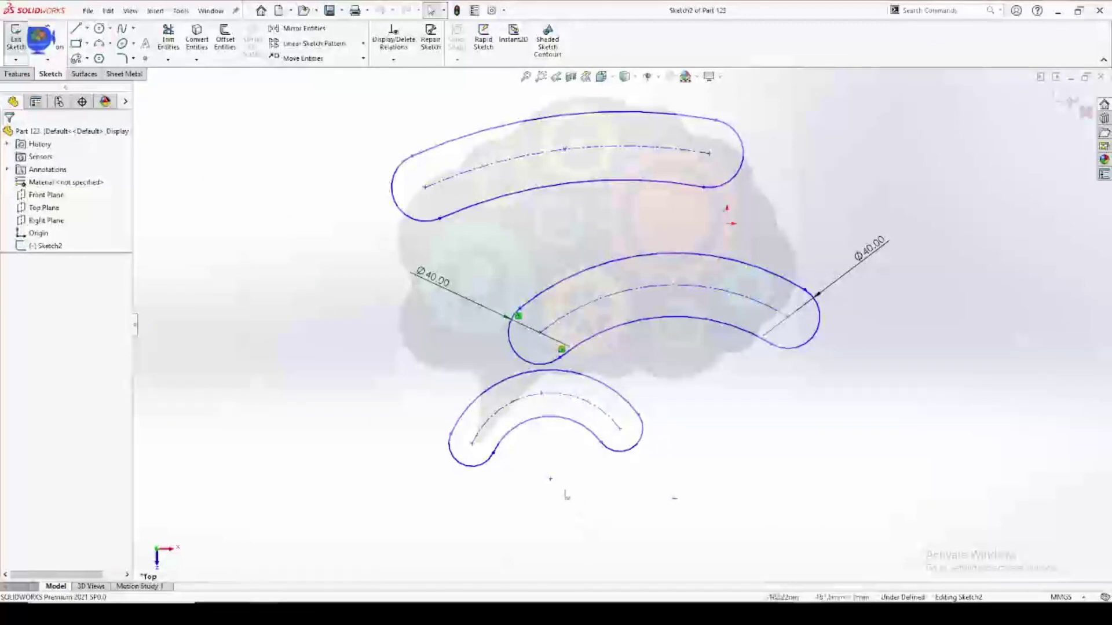
# Browse the slot, arc and spline tool options in the sketch toolbar.
pyautogui.click(87, 58)
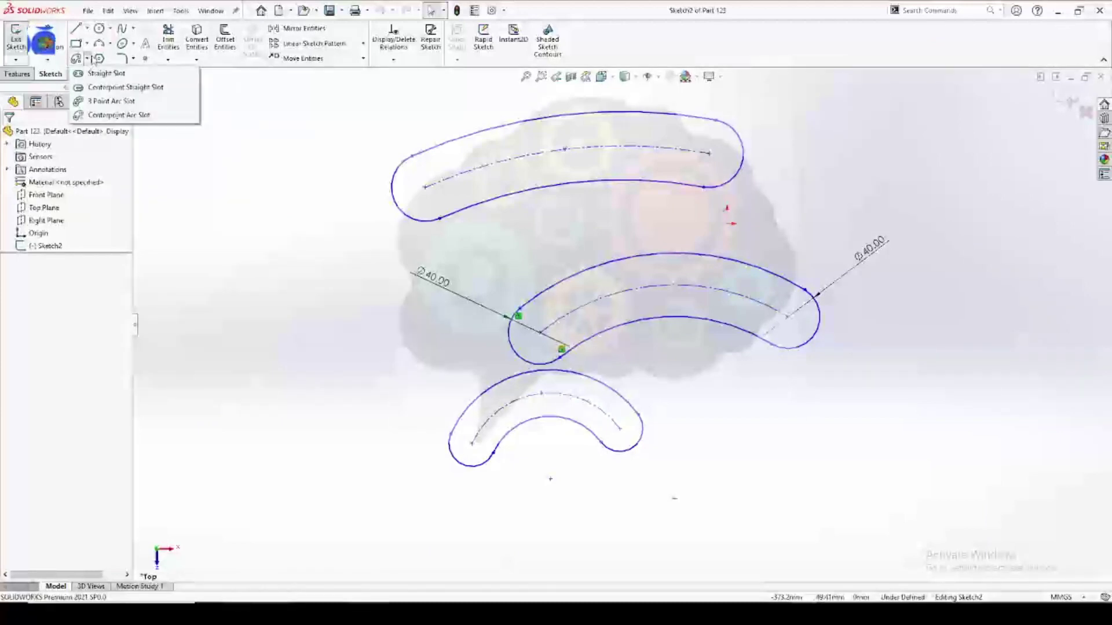
pyautogui.click(109, 44)
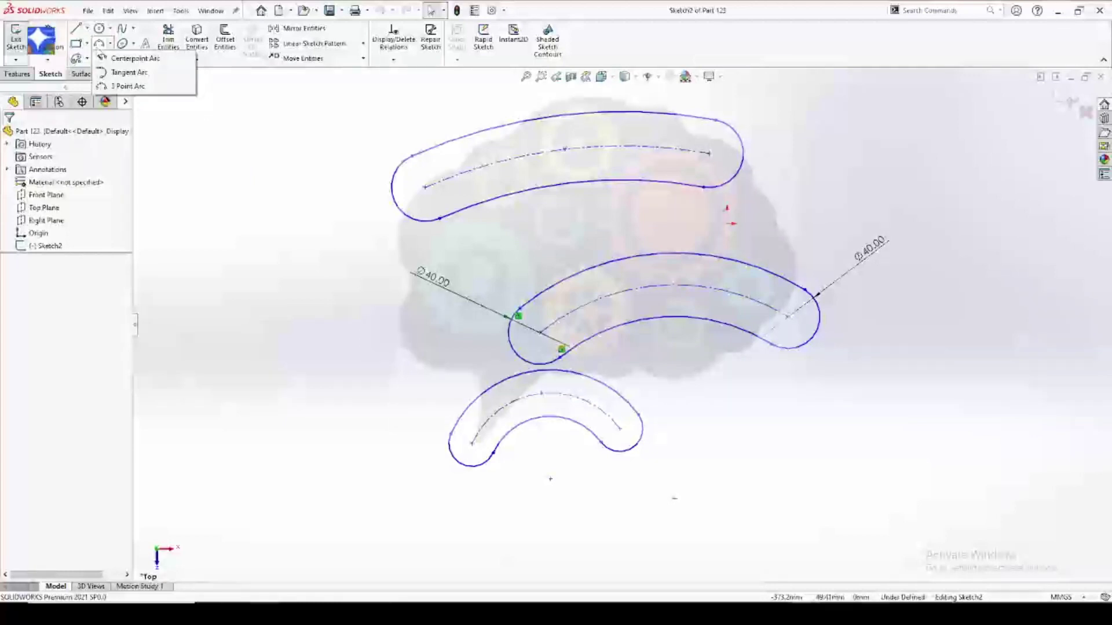
pyautogui.click(87, 59)
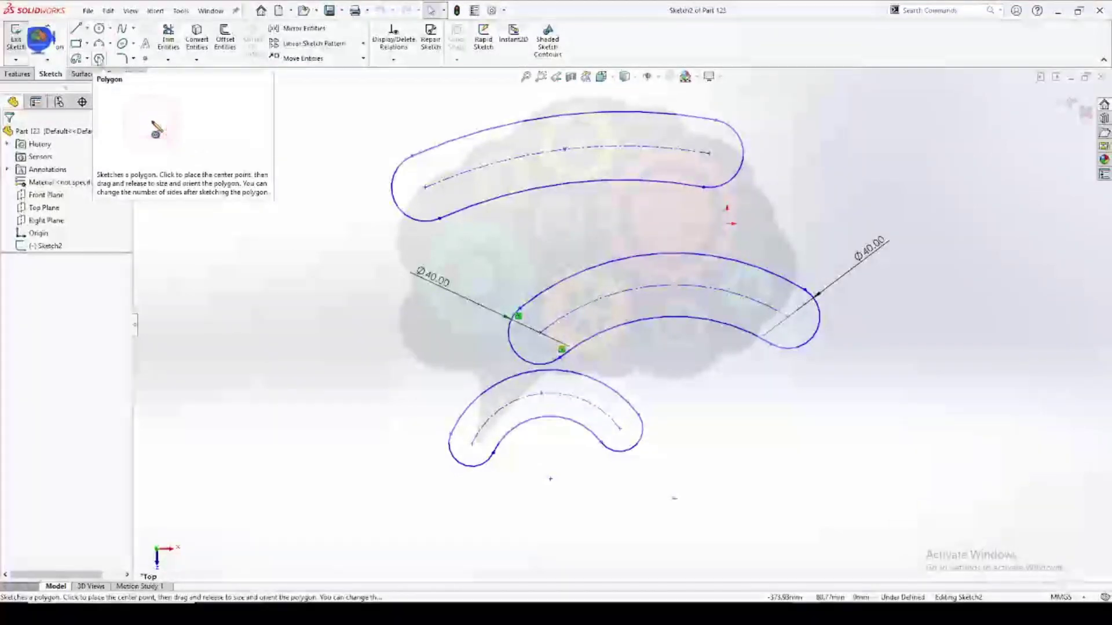
pyautogui.click(134, 28)
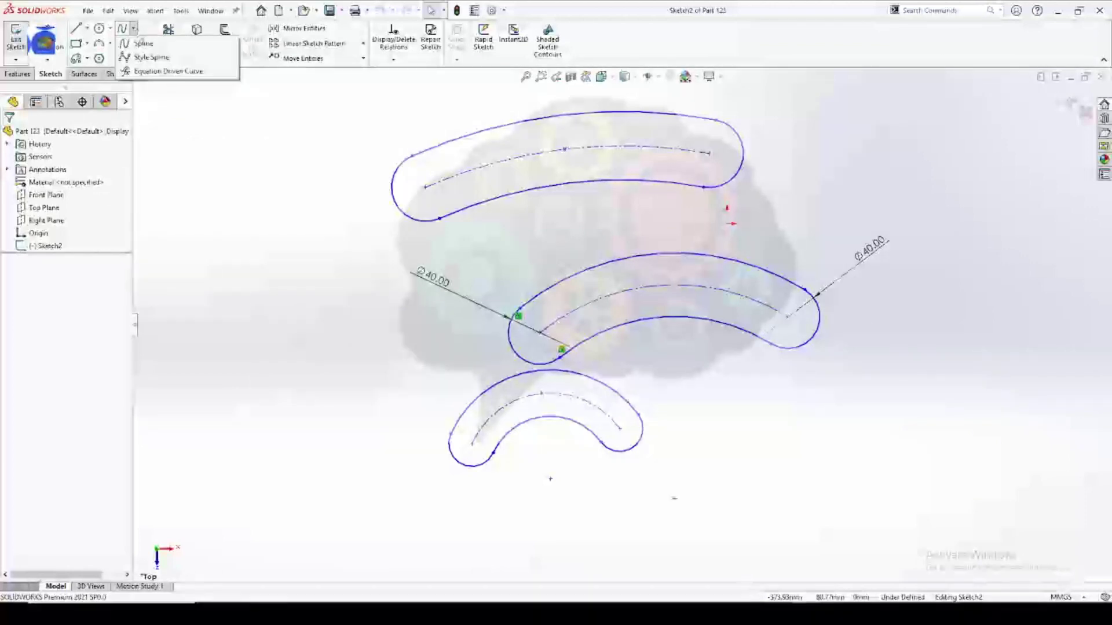
pyautogui.click(161, 105)
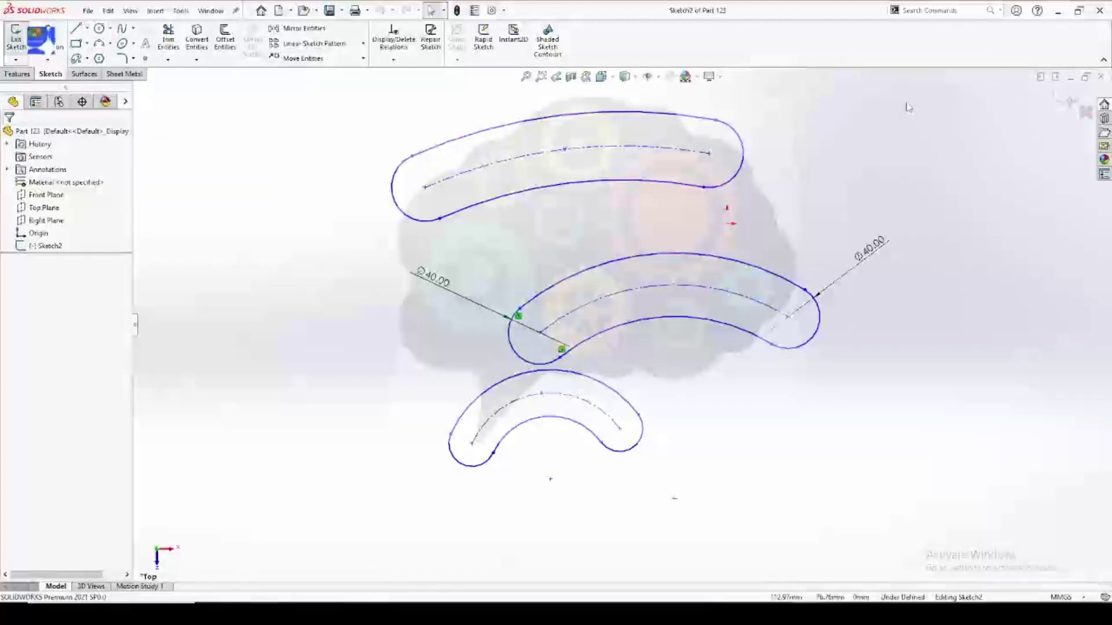
# Delete all sketch entities and set up the Polygon tool with 6 sides.
pyautogui.hotkey('ctrl', 'a')
pyautogui.press('Delete')
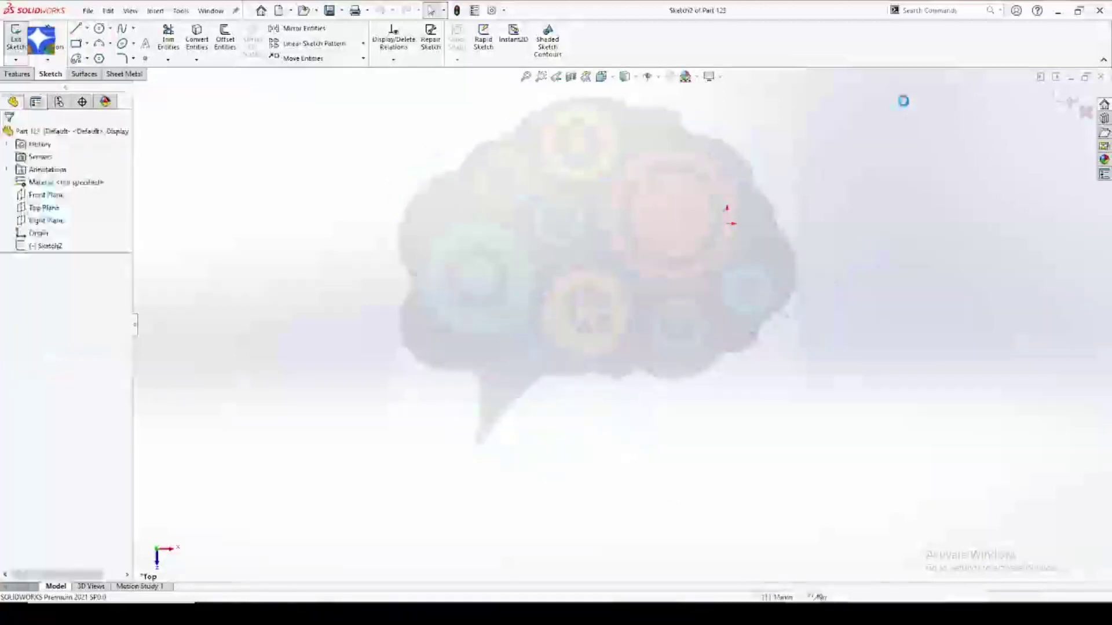
pyautogui.click(99, 59)
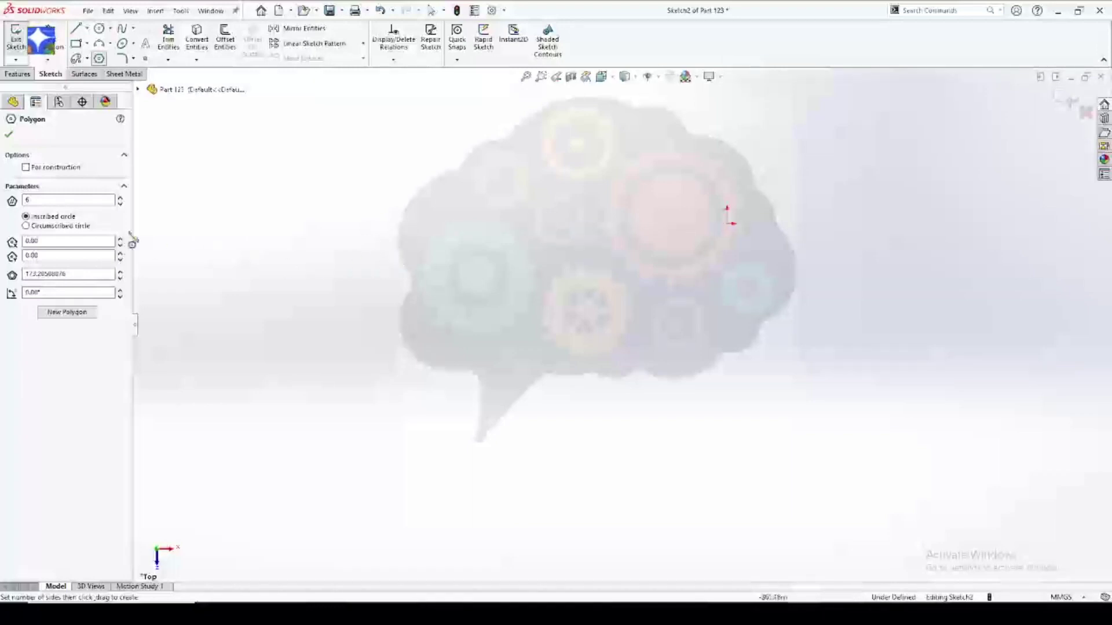
pyautogui.click(29, 201)
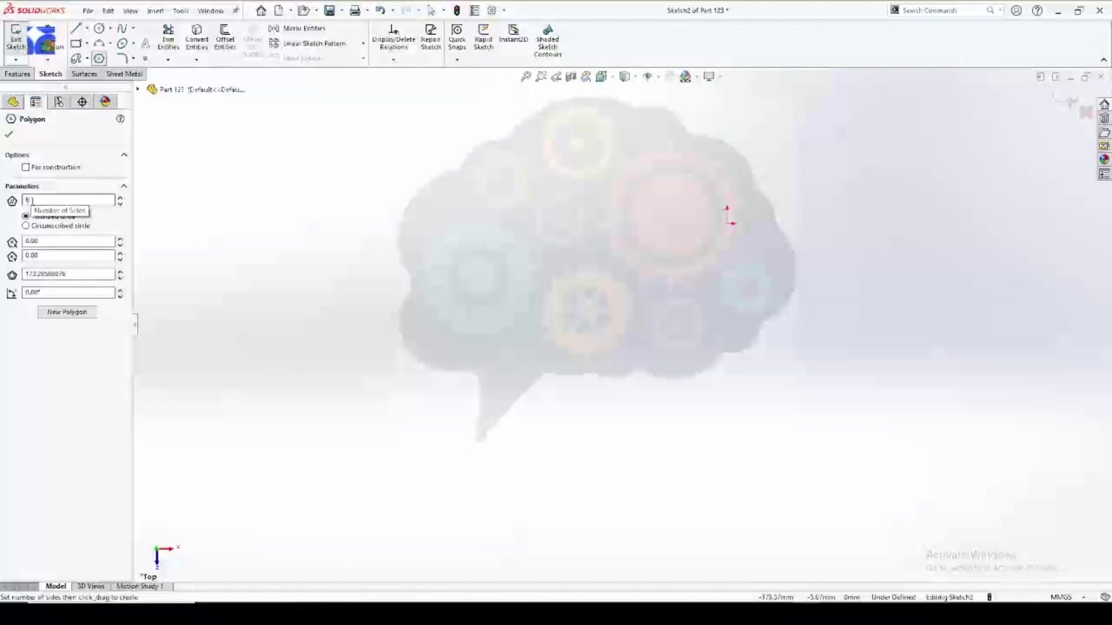
pyautogui.click(119, 204)
pyautogui.click(120, 204)
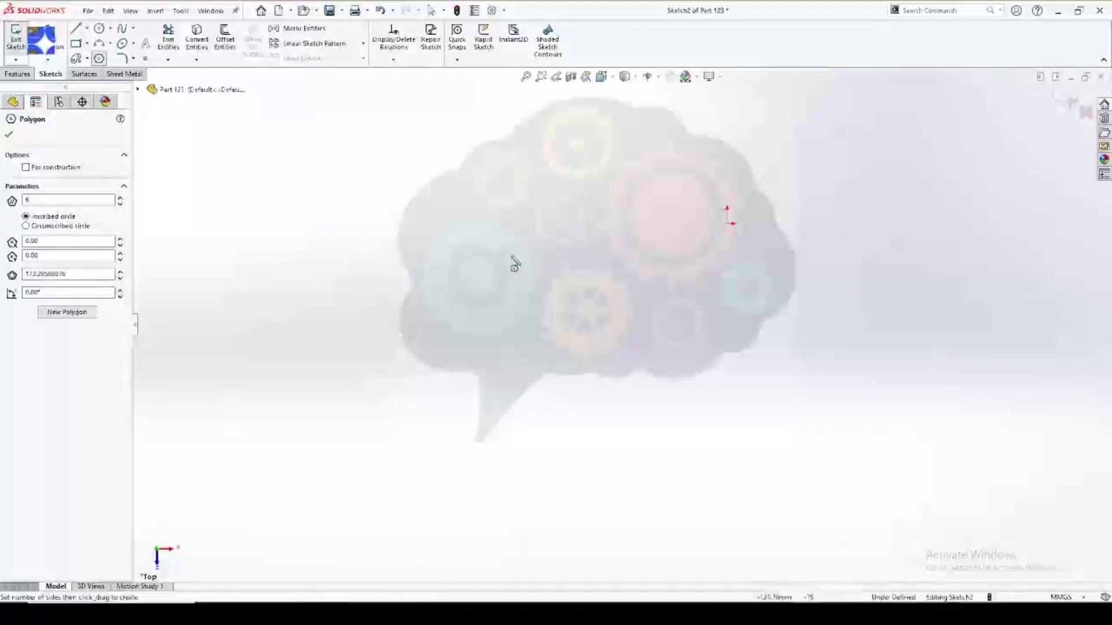
# Draw a hexagon, then a circle from its centre to its right corner.
pyautogui.moveTo(498, 255); pyautogui.dragTo(622, 260)
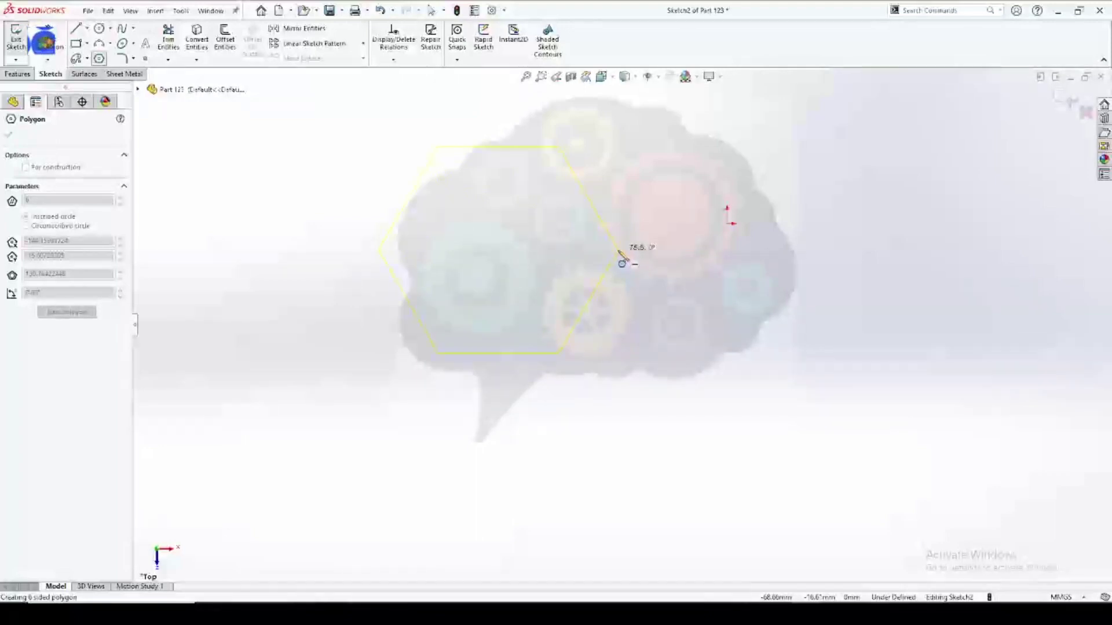
pyautogui.moveTo(621, 260); pyautogui.dragTo(622, 262)
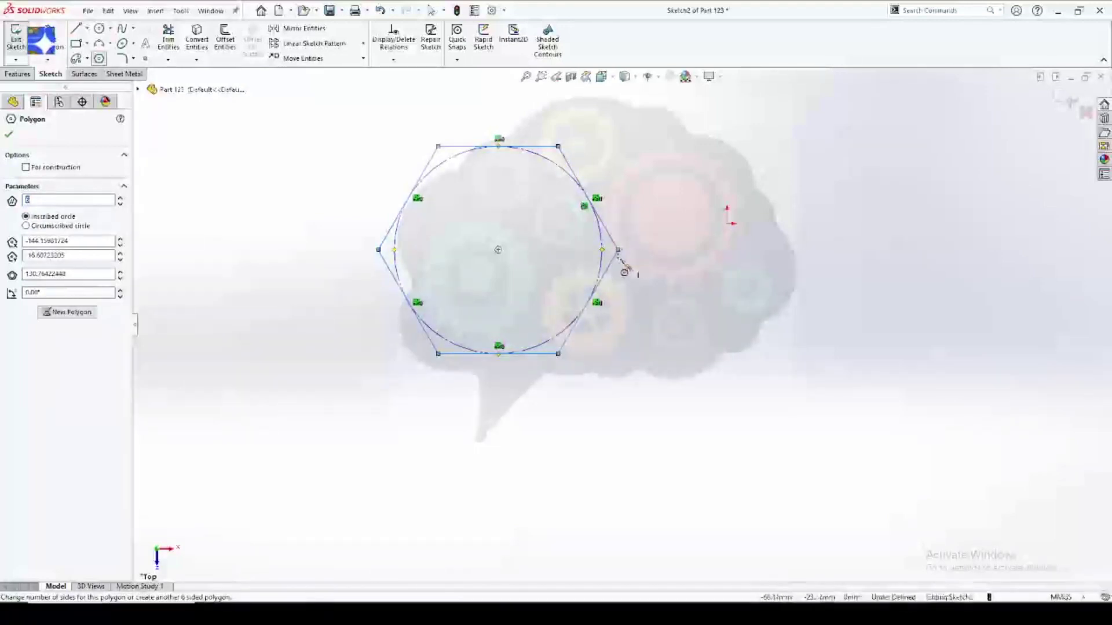
pyautogui.click(99, 29)
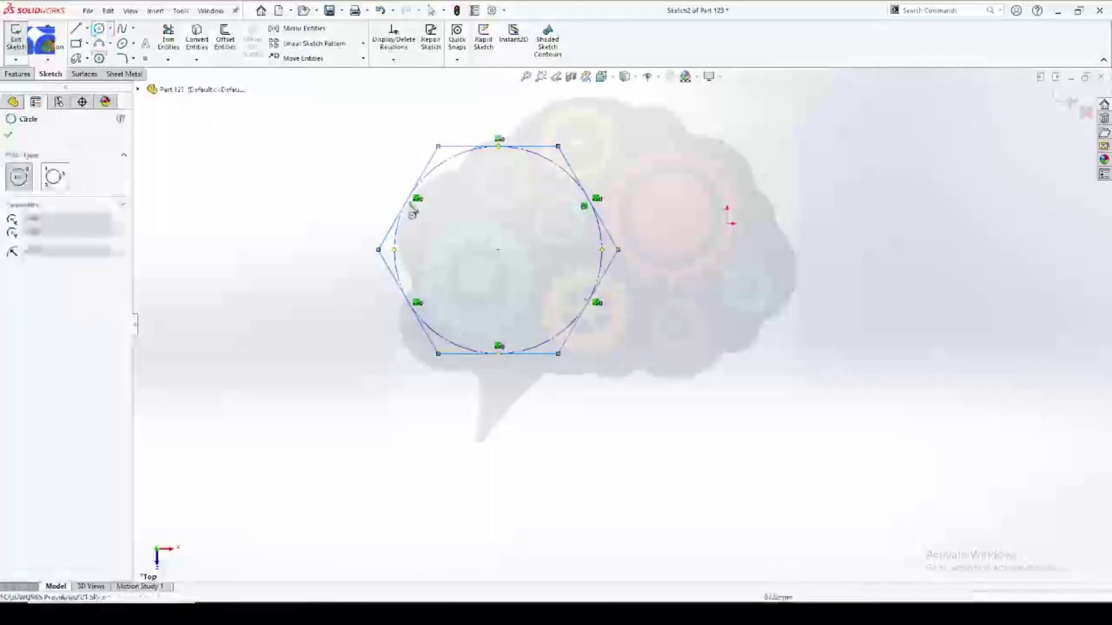
pyautogui.click(498, 250)
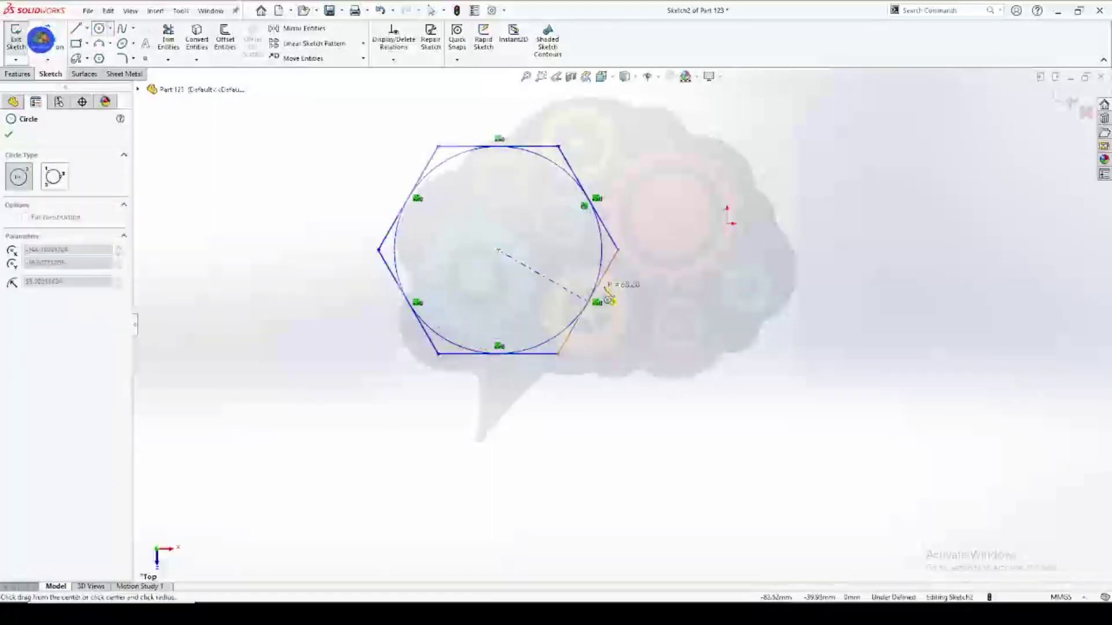
pyautogui.click(618, 250)
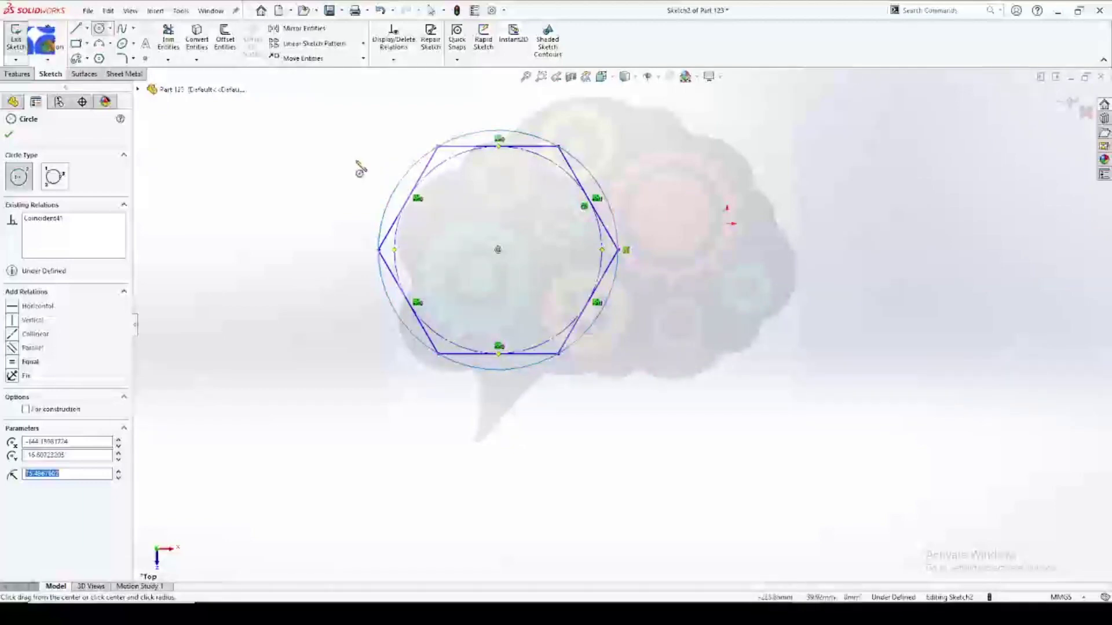
pyautogui.press('Escape')
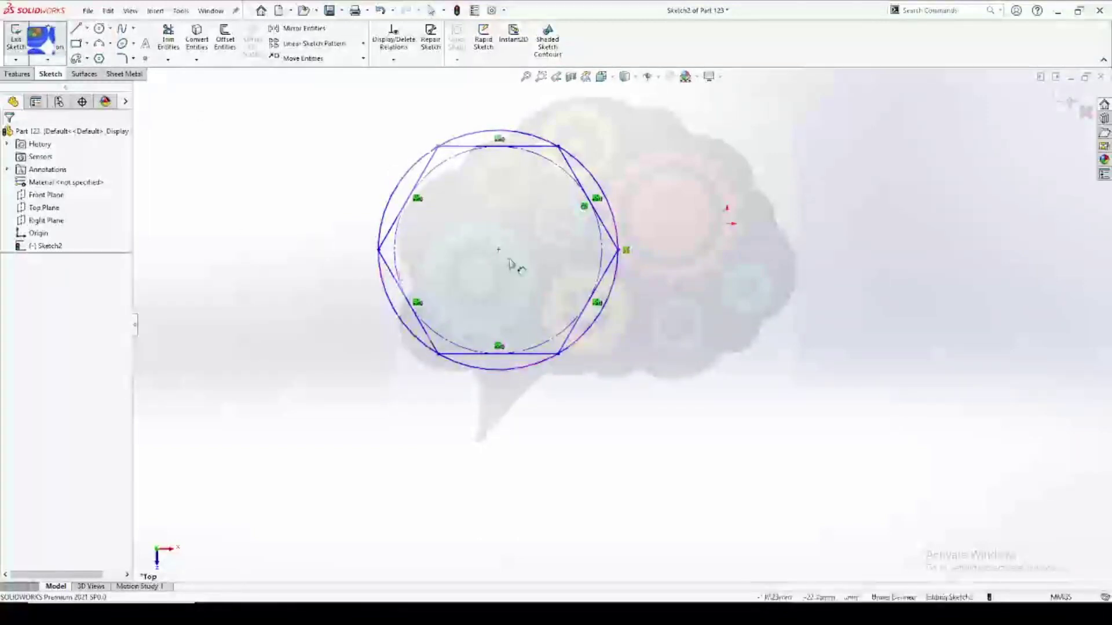
pyautogui.click(498, 251)
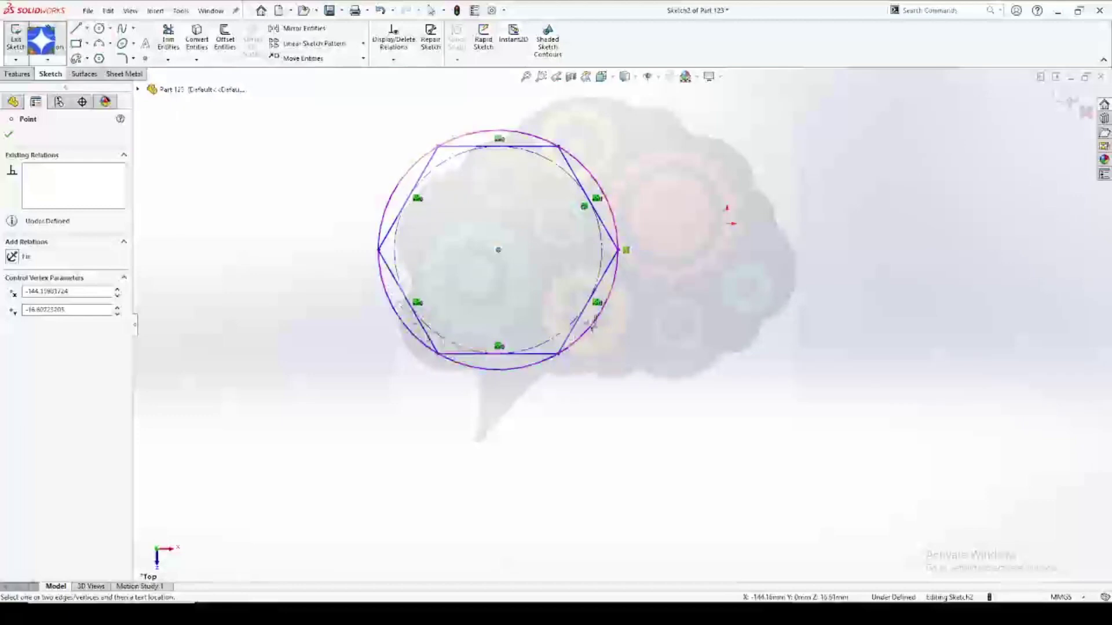
pyautogui.click(620, 255)
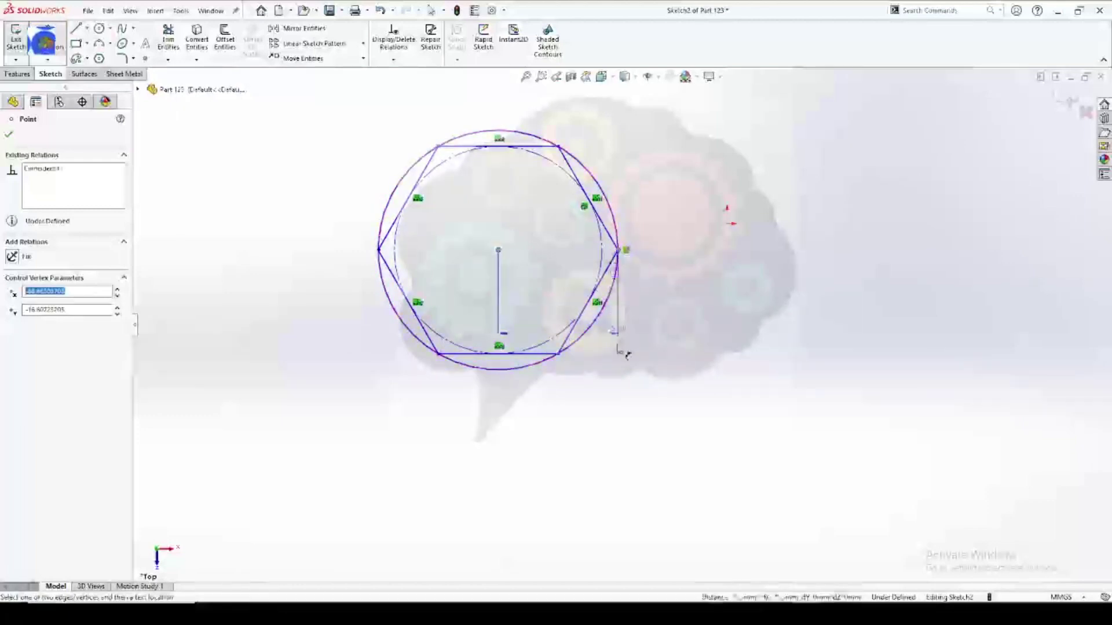
pyautogui.click(608, 398)
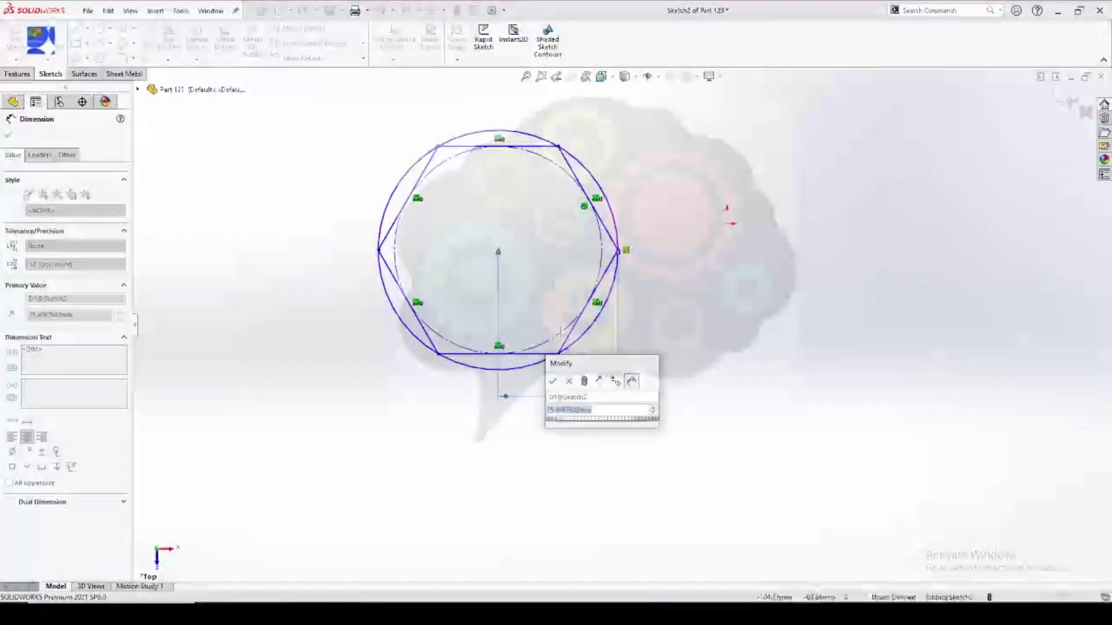
pyautogui.click(570, 382)
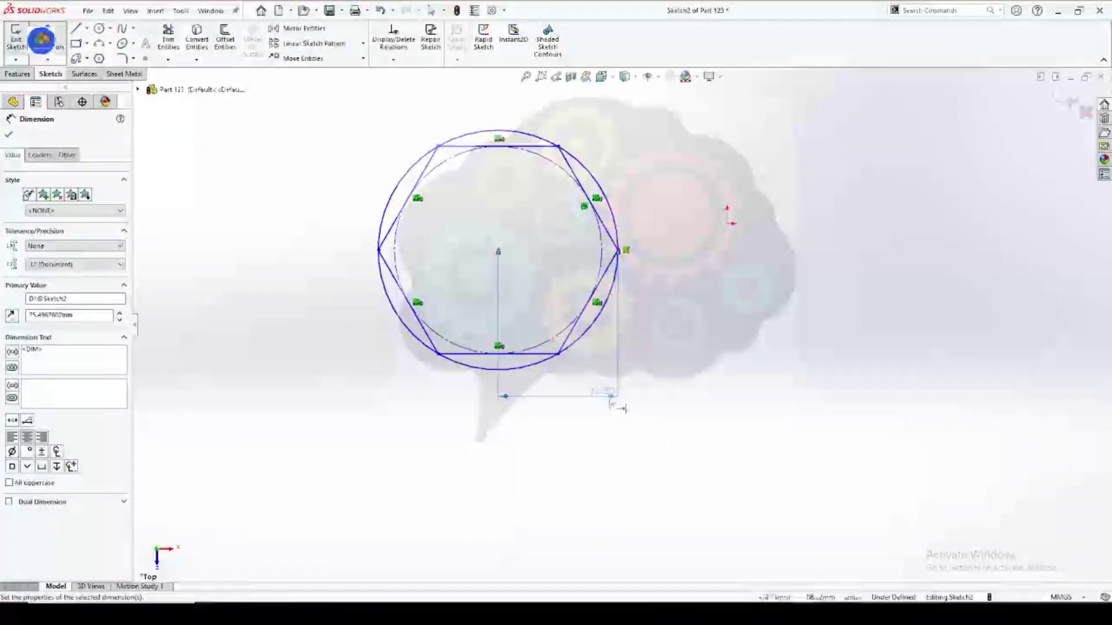
pyautogui.press('Delete')
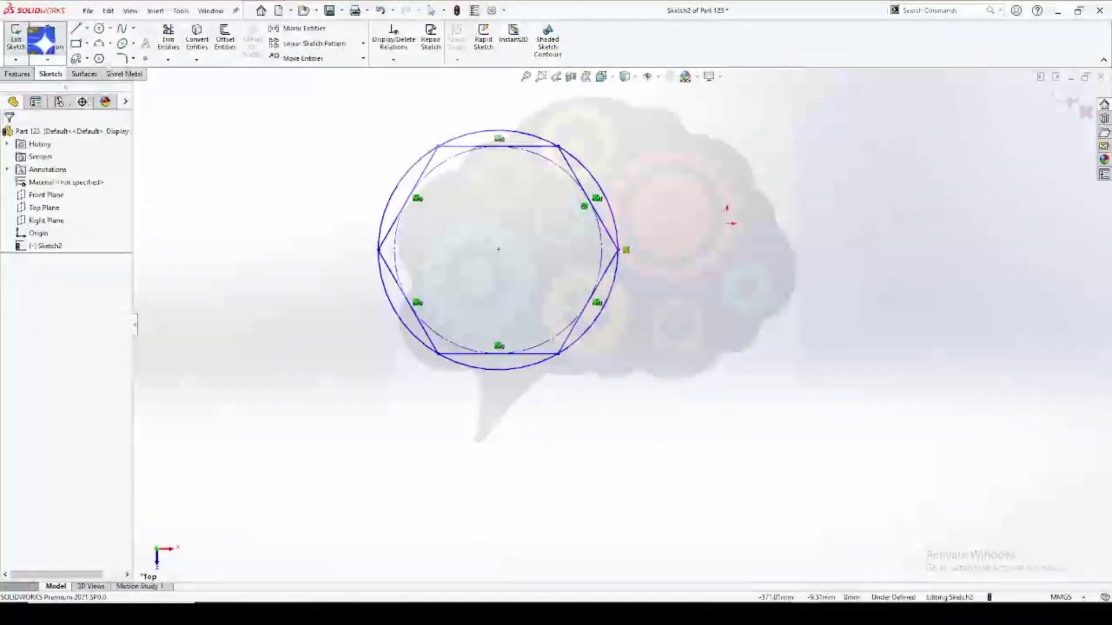
# Draw a second hexagon, sized by an inscribed circle, to the right of the first.
pyautogui.click(101, 58)
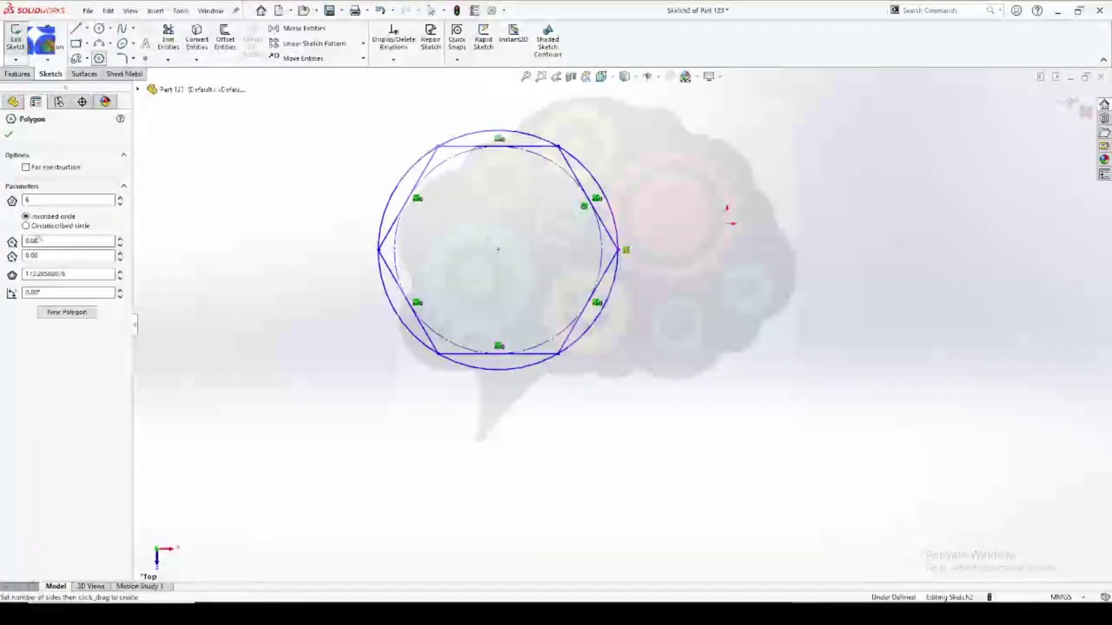
pyautogui.click(26, 226)
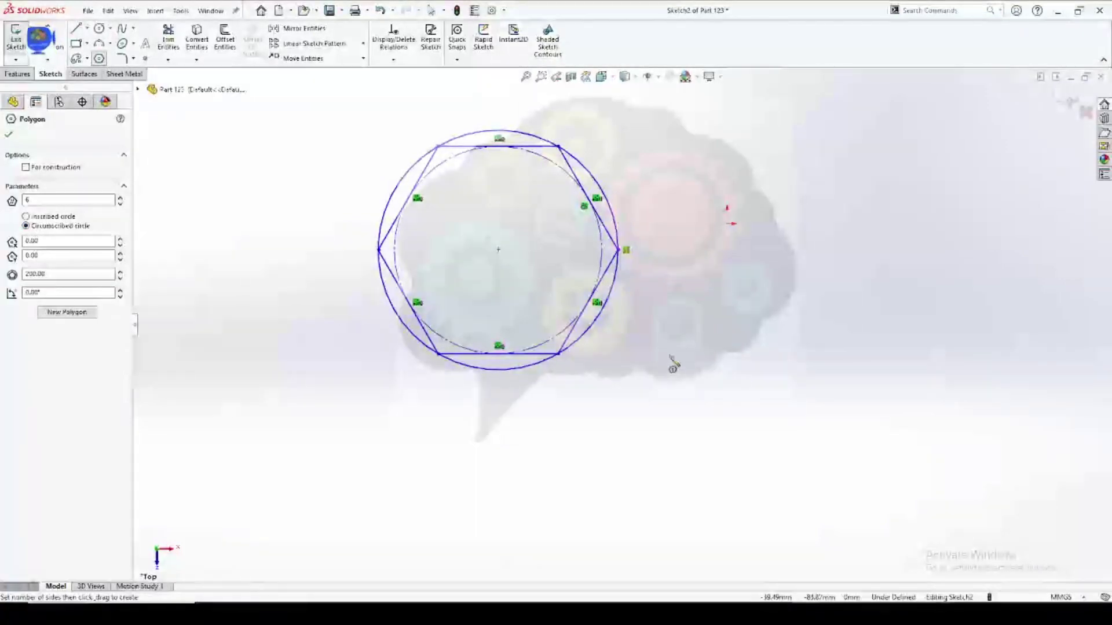
pyautogui.click(798, 250)
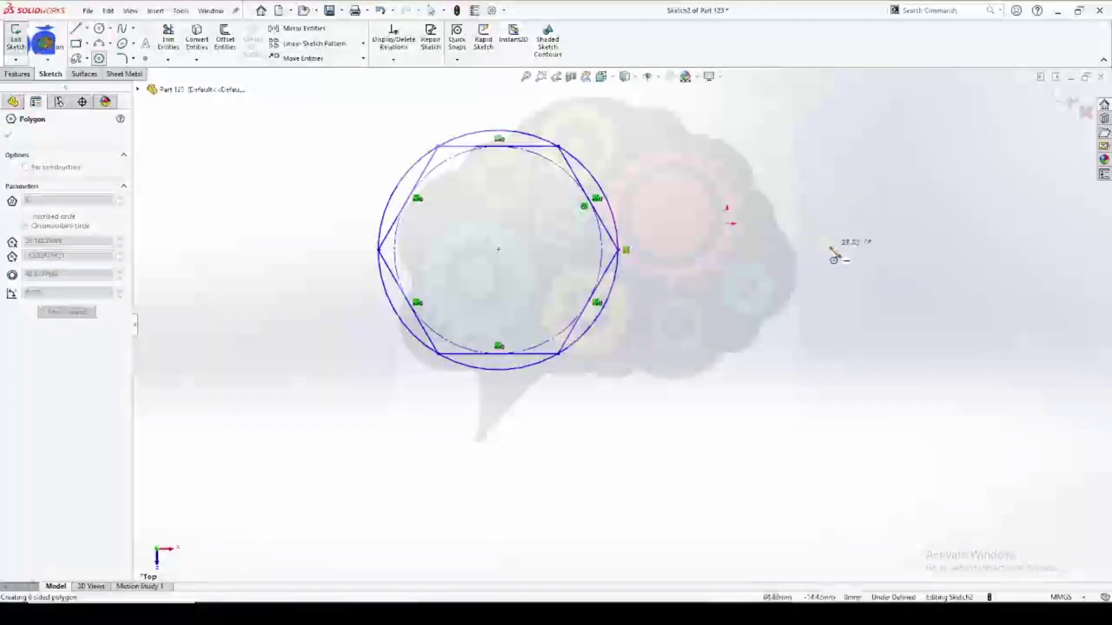
pyautogui.click(886, 247)
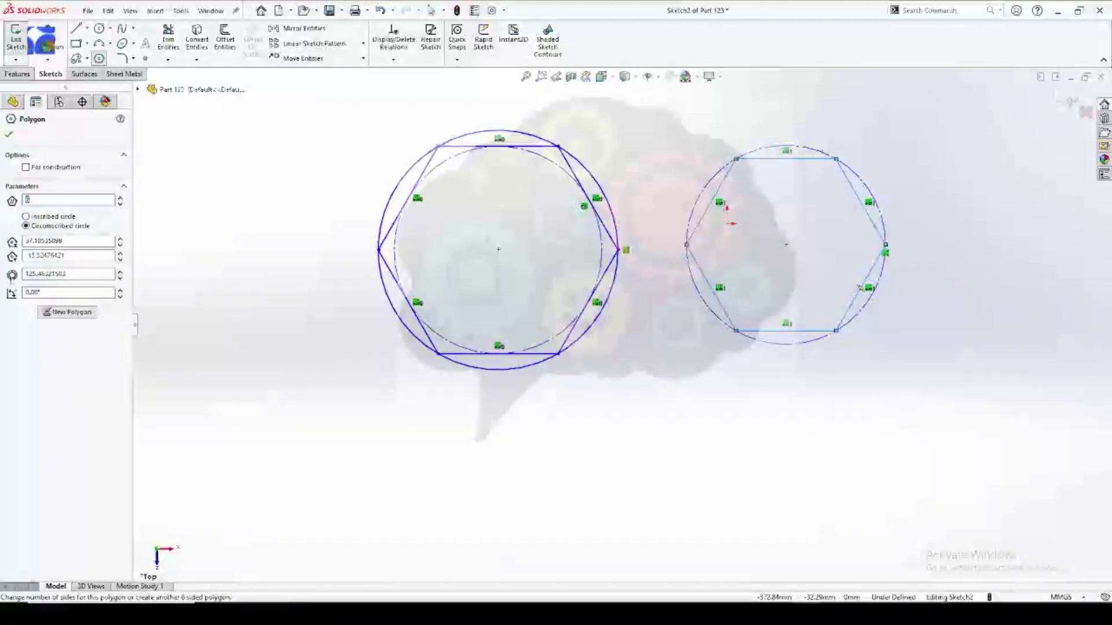
# Toggle the right hexagon between circumscribed and inscribed circle, ending with it around its circle.
pyautogui.click(25, 216)
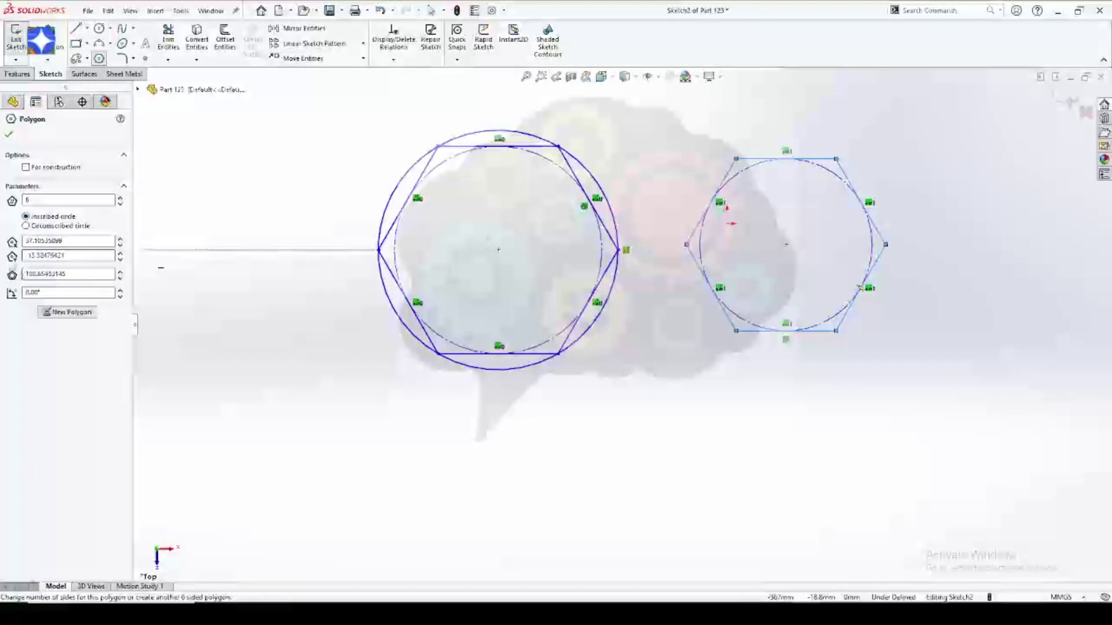
pyautogui.click(25, 226)
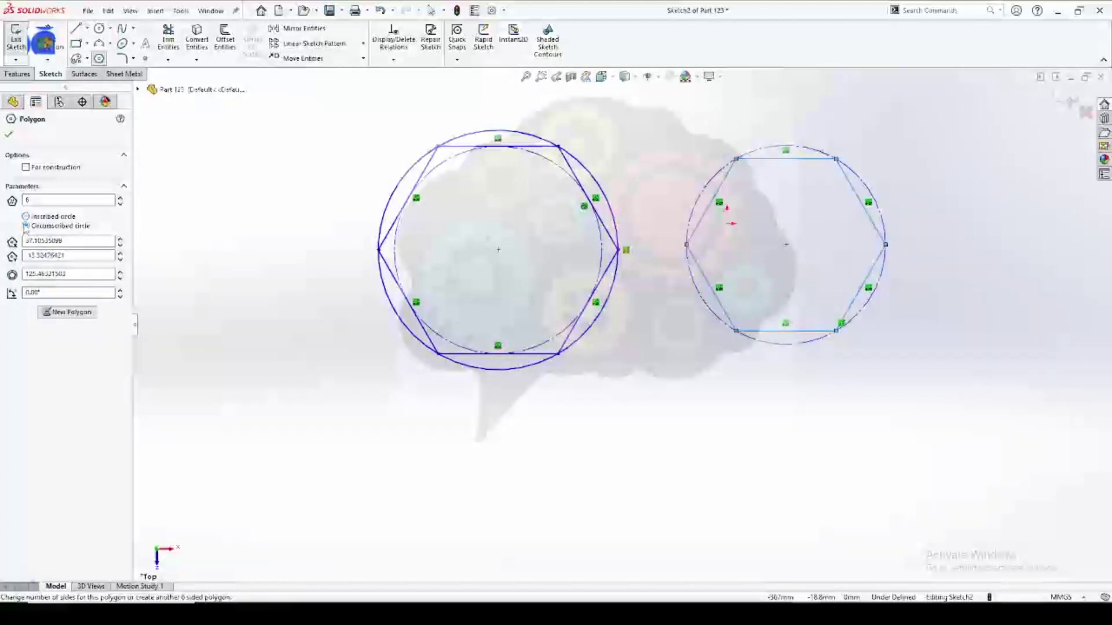
pyautogui.click(25, 216)
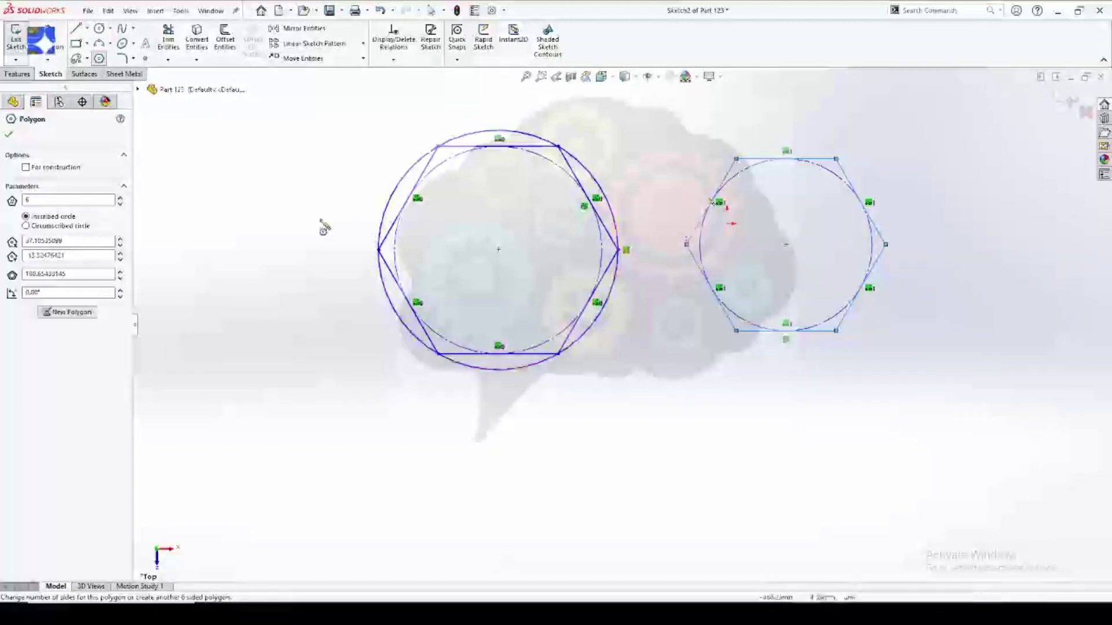
pyautogui.click(26, 226)
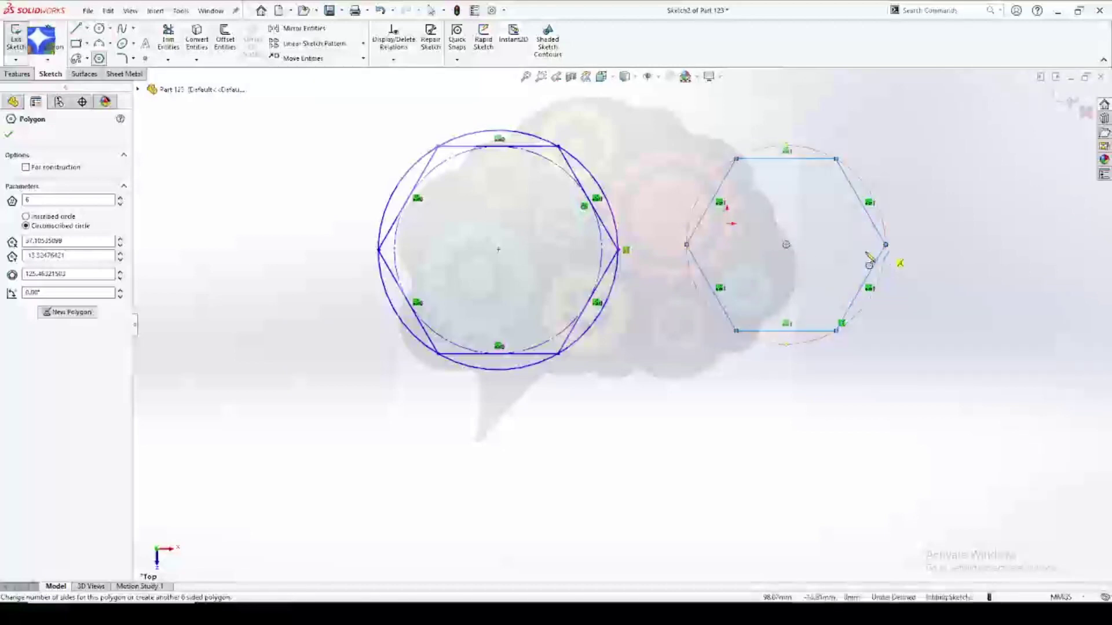
pyautogui.click(26, 216)
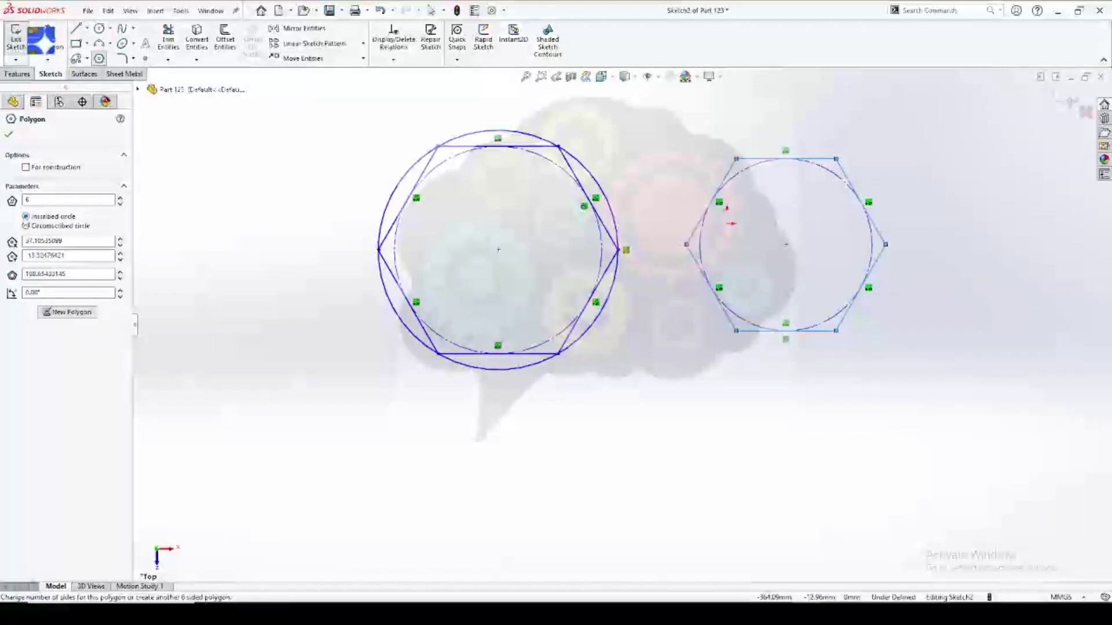
pyautogui.click(25, 226)
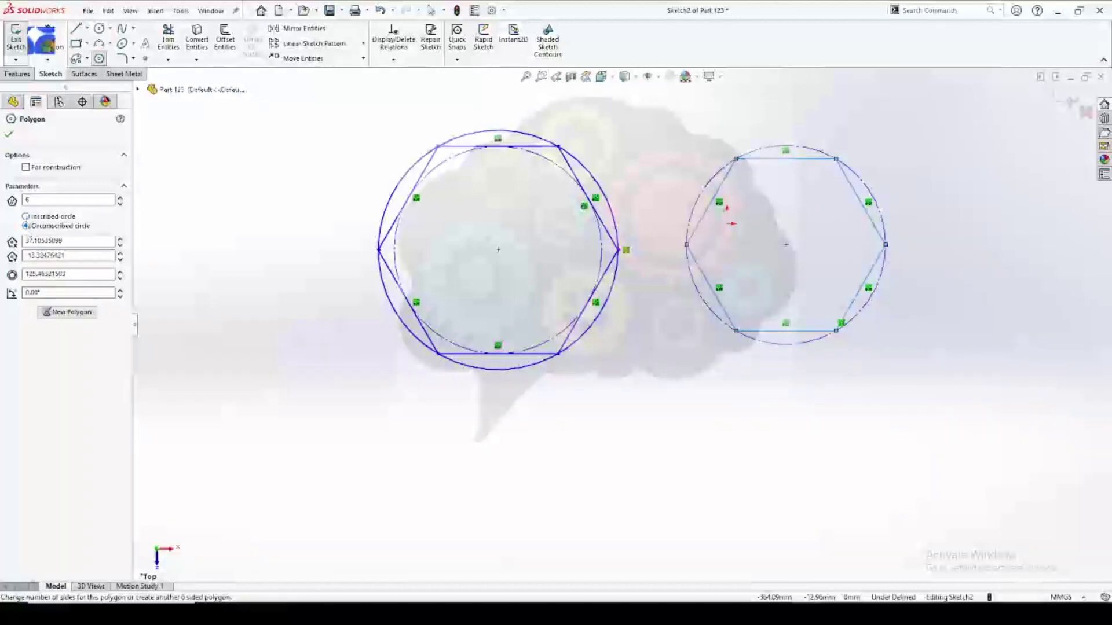
pyautogui.click(25, 217)
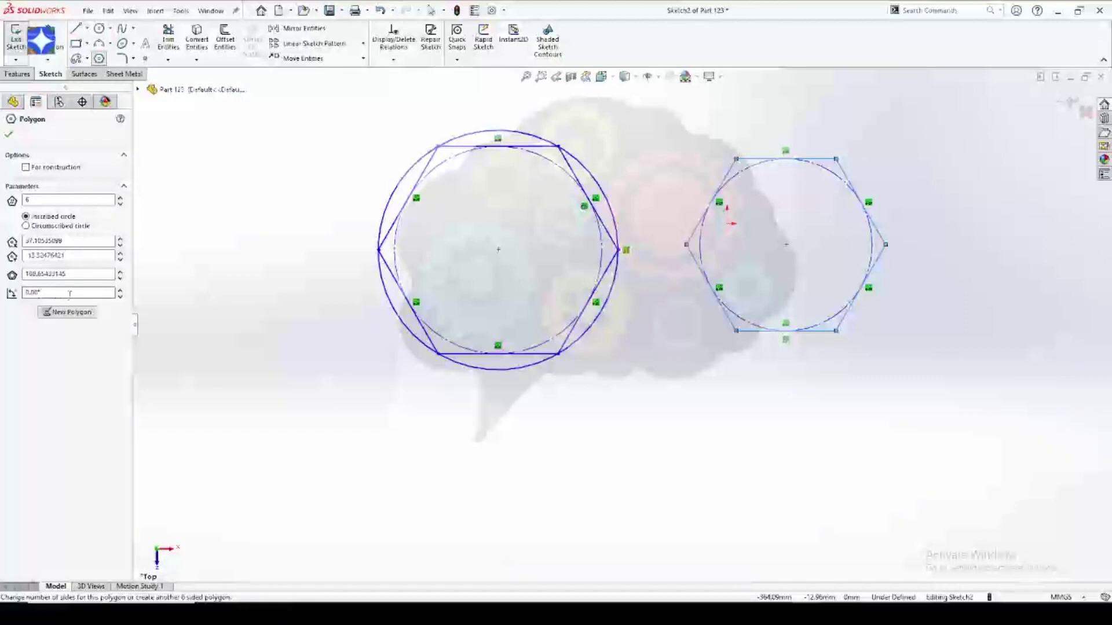
# Try 5, 4 and 3 sides and the circle options, then give the right polygon 7 sides.
pyautogui.click(120, 204)
pyautogui.click(120, 203)
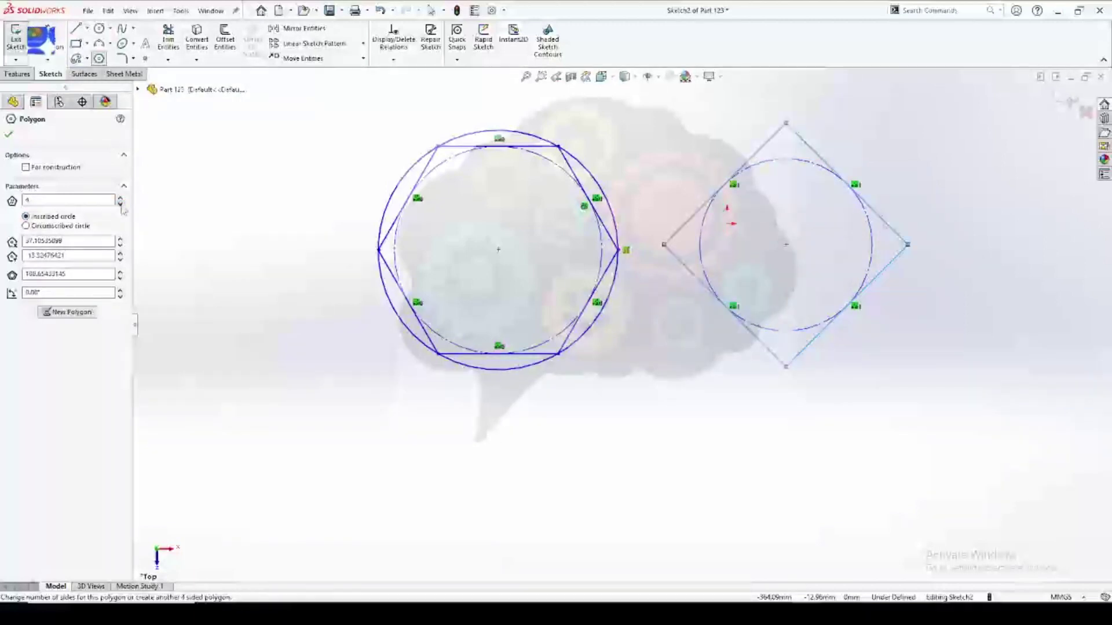
pyautogui.click(119, 203)
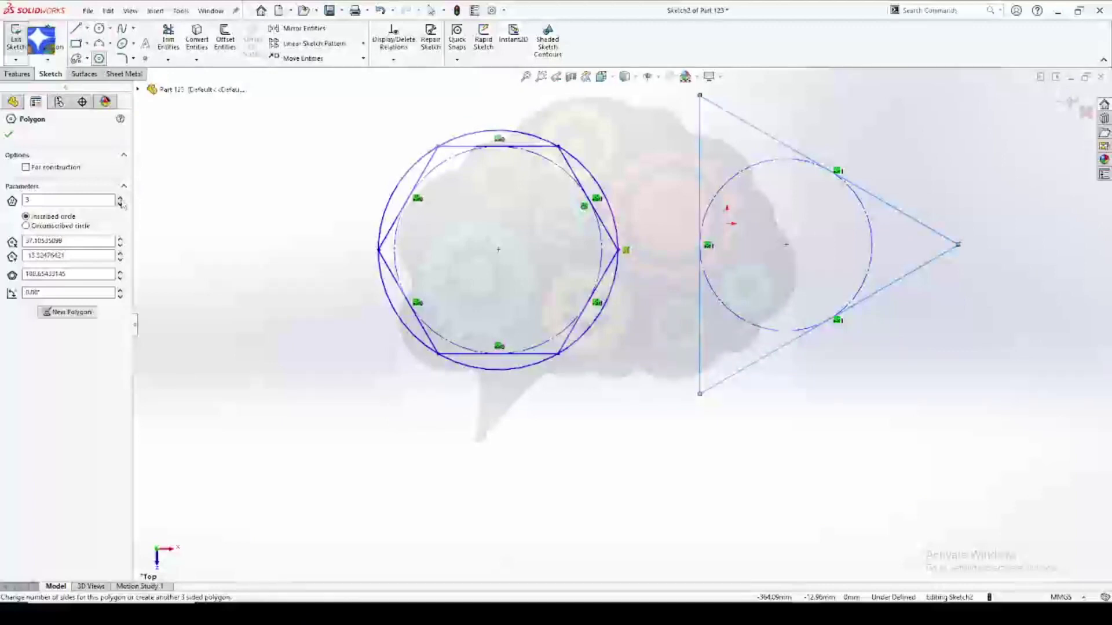
pyautogui.click(25, 226)
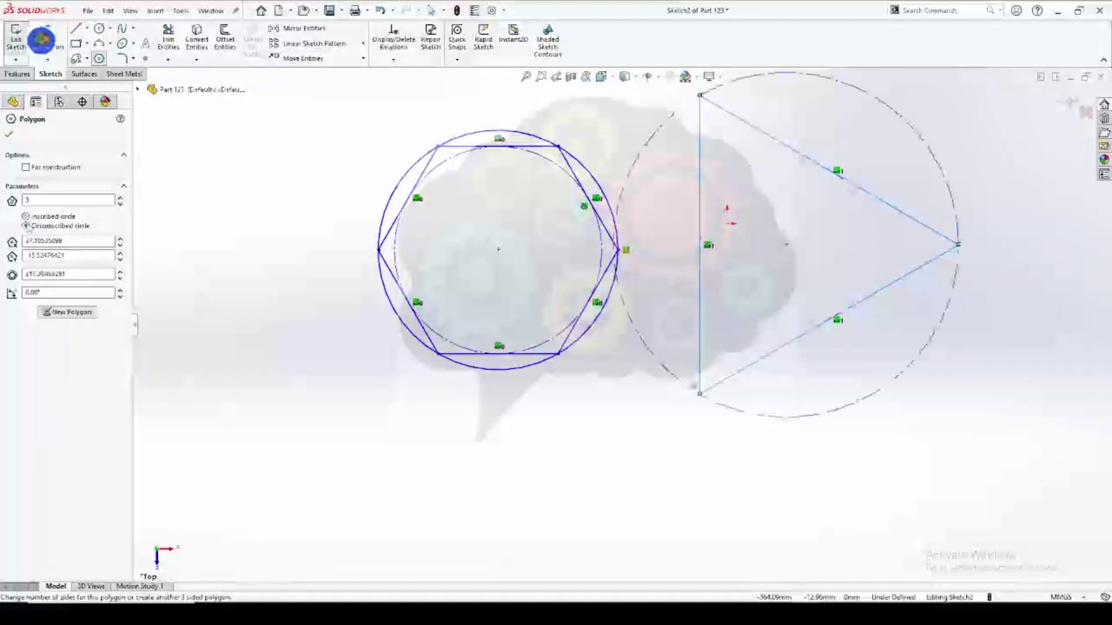
pyautogui.click(56, 217)
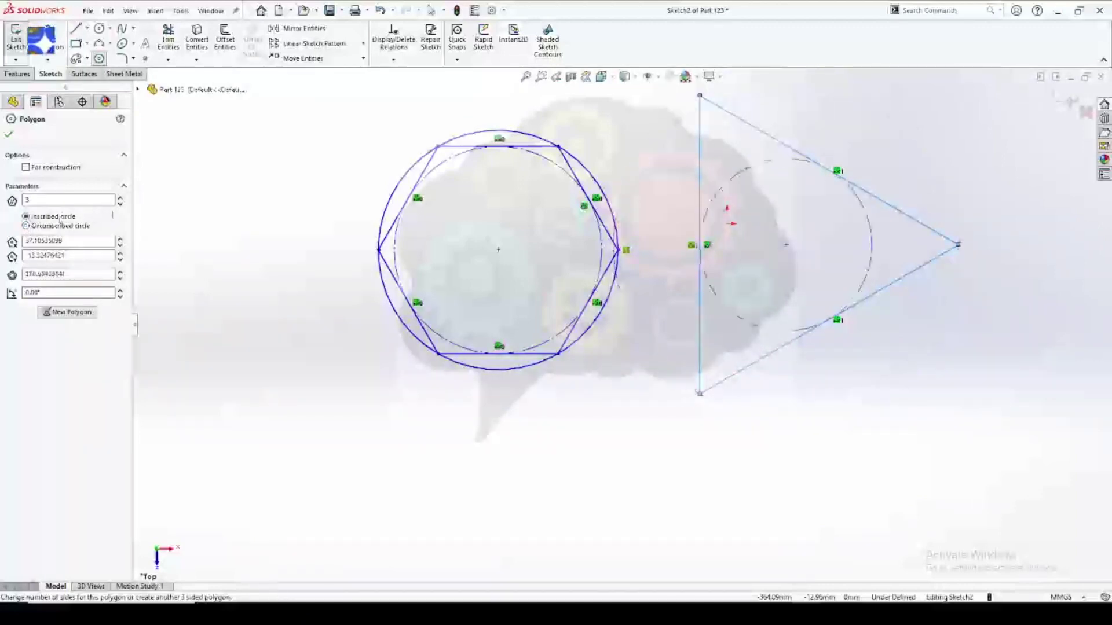
pyautogui.click(122, 198)
pyautogui.click(122, 198)
pyautogui.click(122, 198)
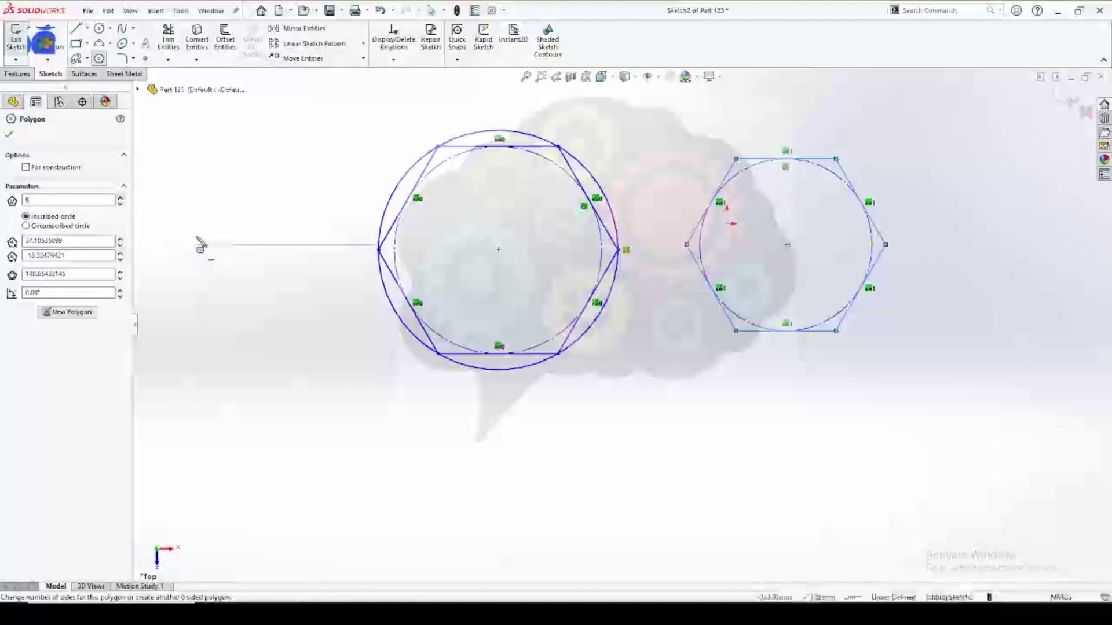
pyautogui.click(122, 199)
pyautogui.click(122, 198)
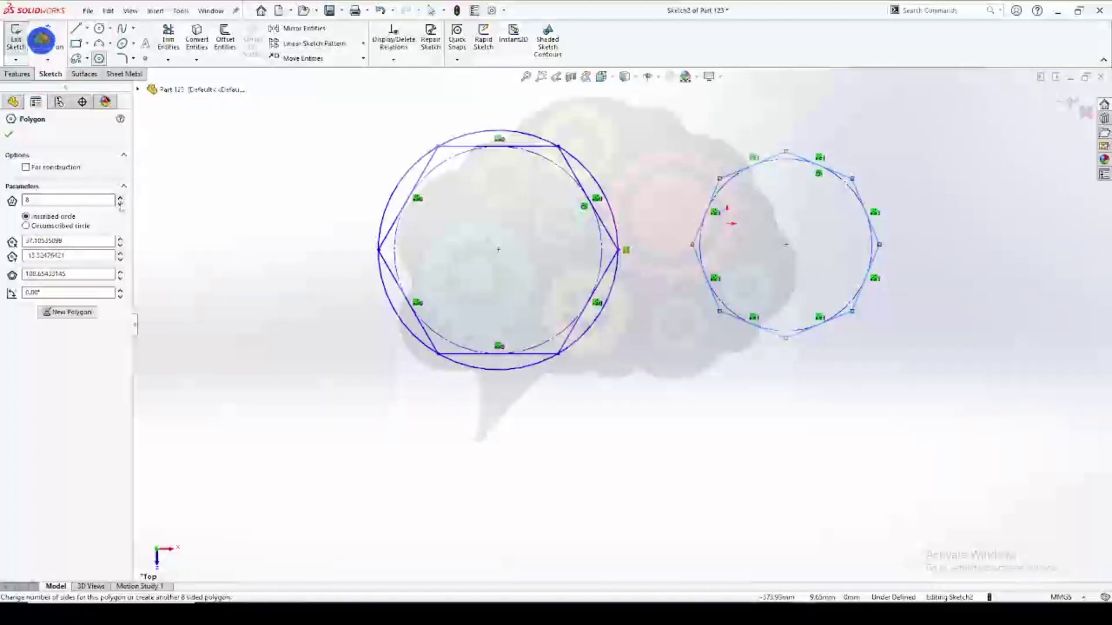
pyautogui.click(120, 203)
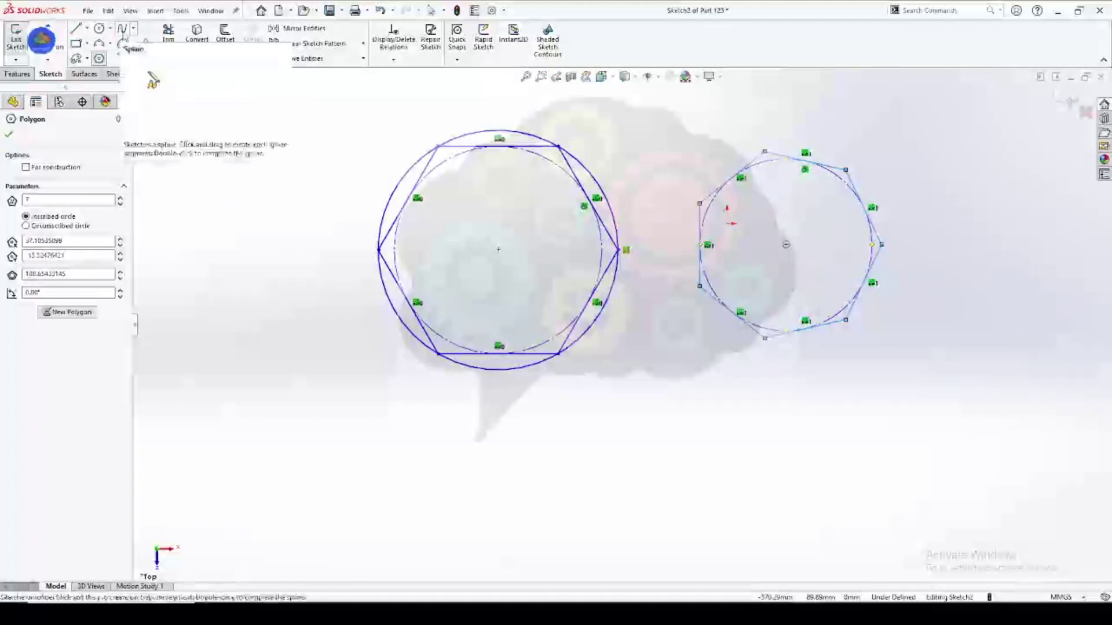
# Draw a five-point wavy spline from the lower left to the lower right.
pyautogui.click(133, 28)
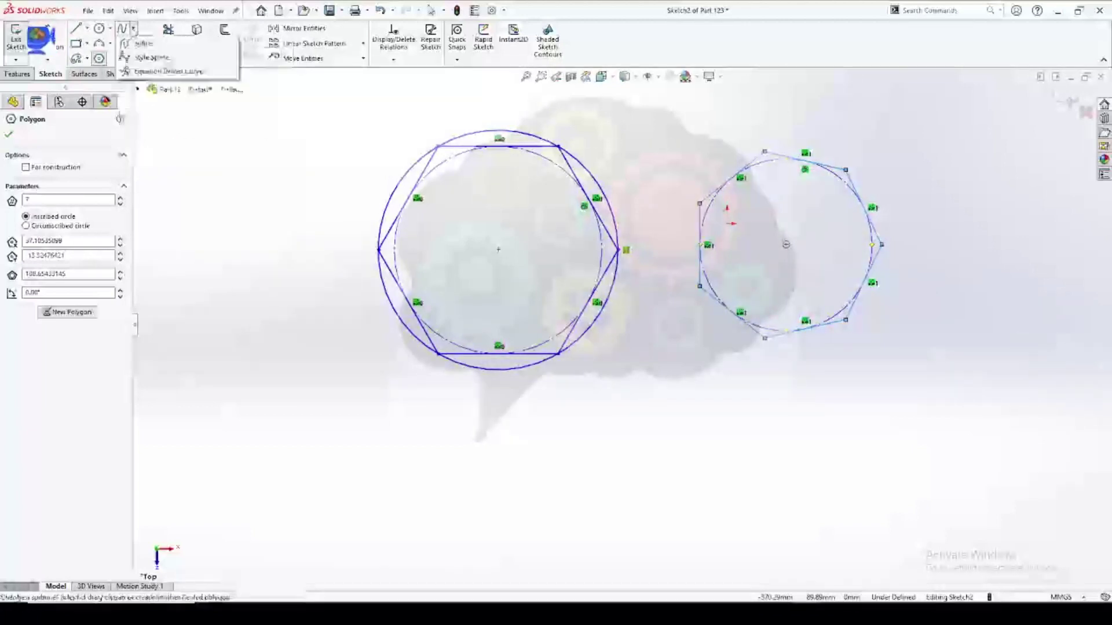
pyautogui.click(139, 43)
pyautogui.click(239, 535)
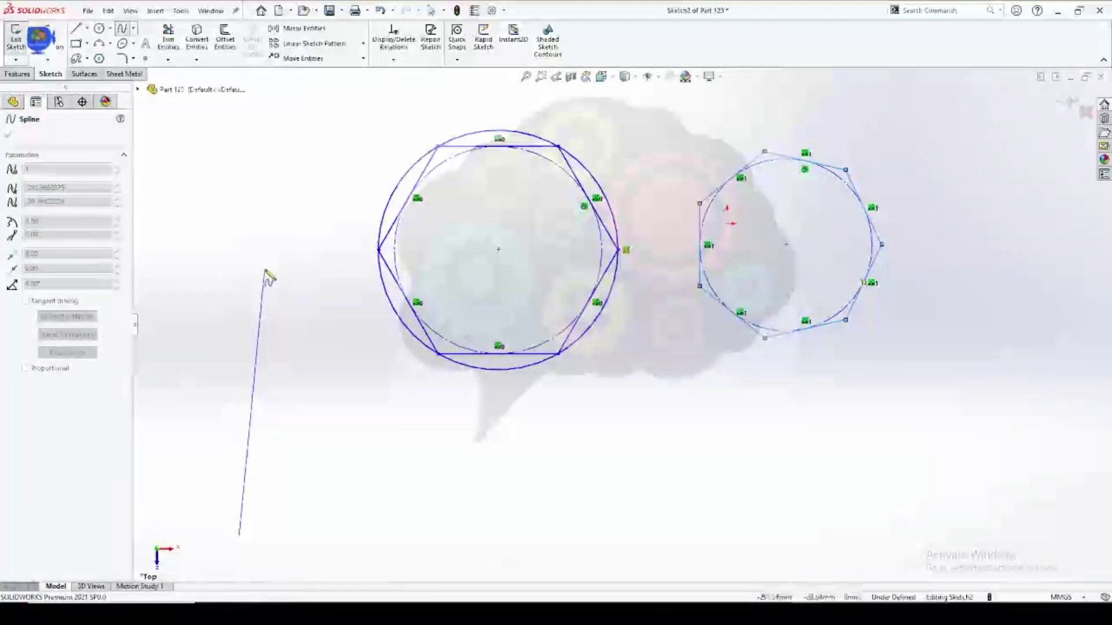
pyautogui.click(265, 268)
pyautogui.click(465, 543)
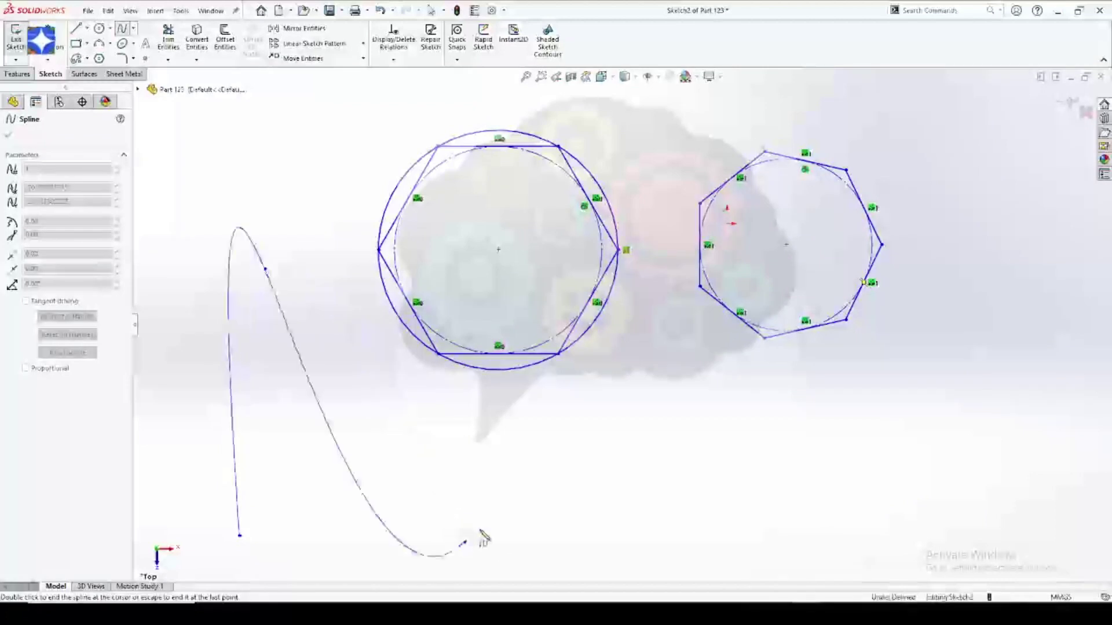
pyautogui.click(646, 290)
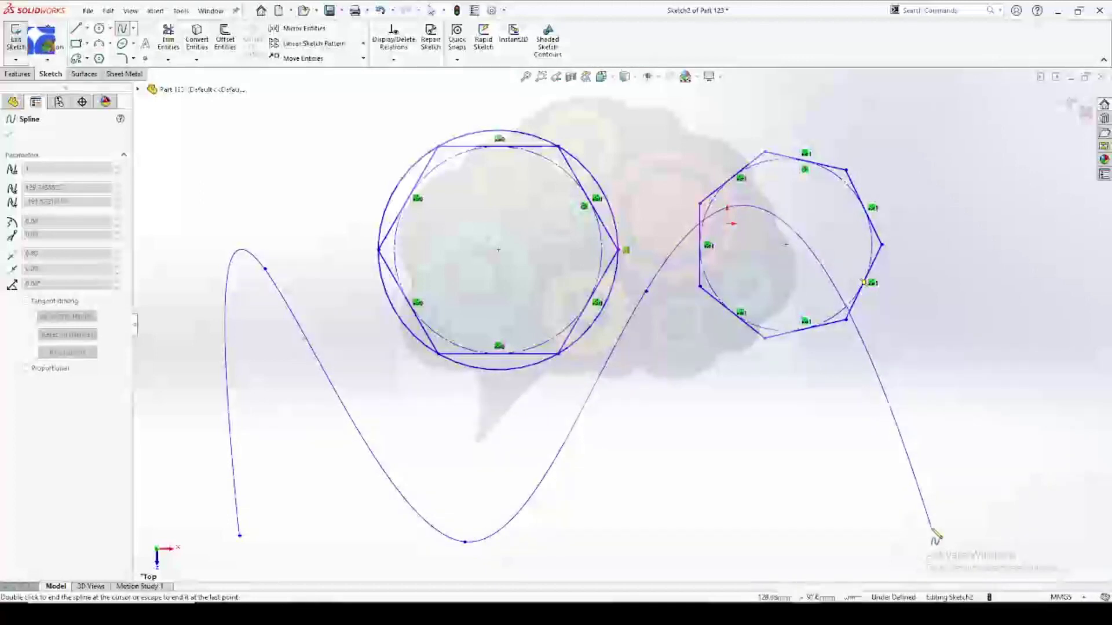
pyautogui.click(925, 517)
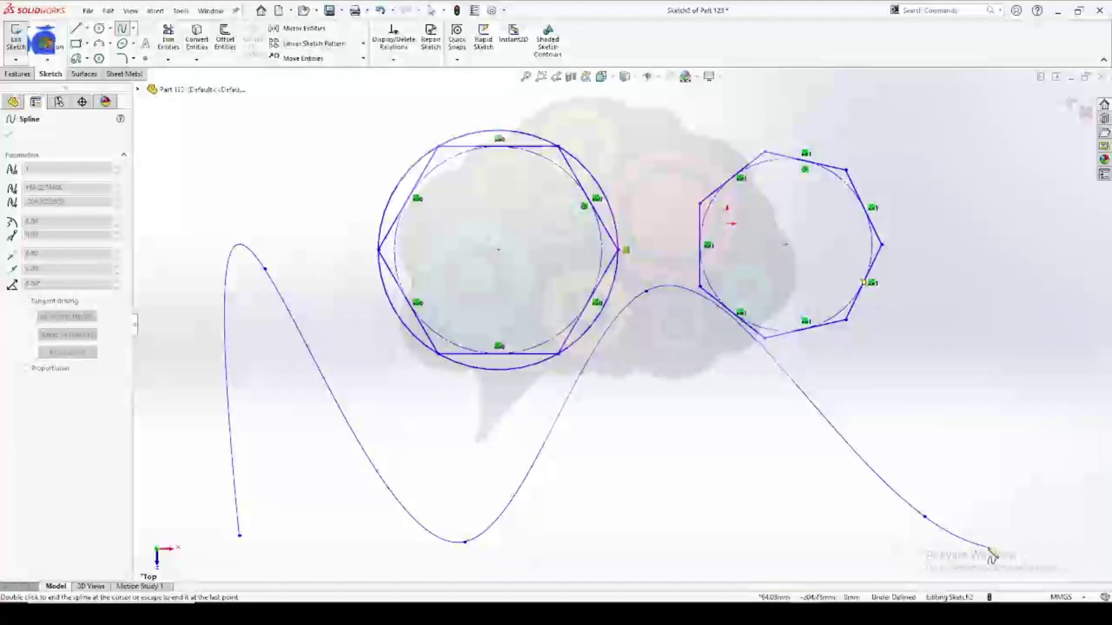
pyautogui.press('Escape')
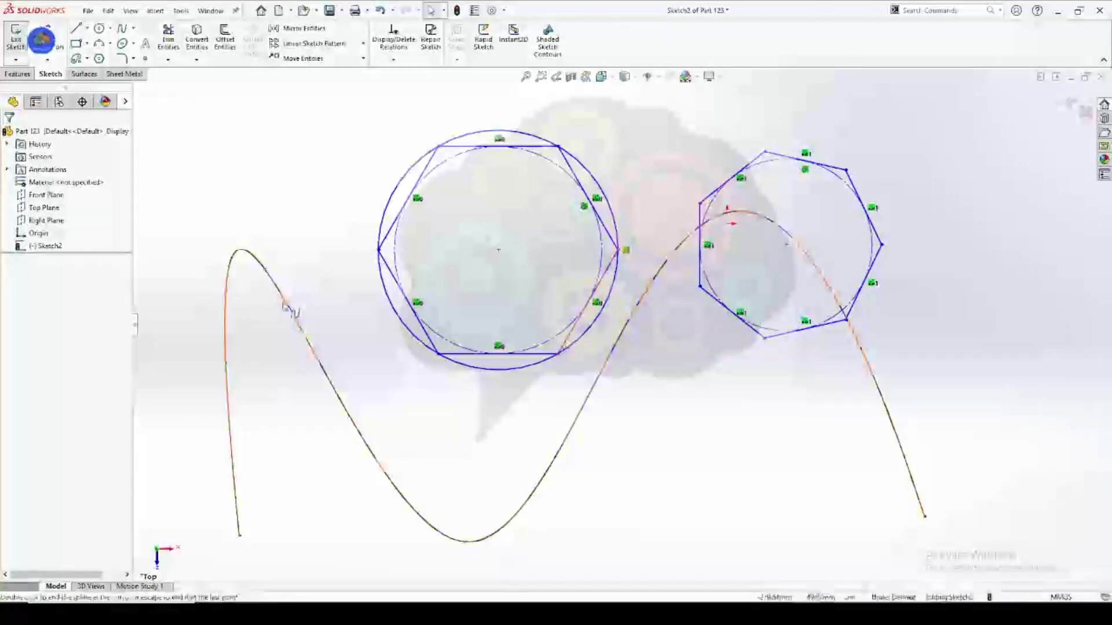
# Box-select and delete both polygons and their construction circles.
pyautogui.moveTo(651, 113); pyautogui.dragTo(521, 208)
pyautogui.press('Delete')
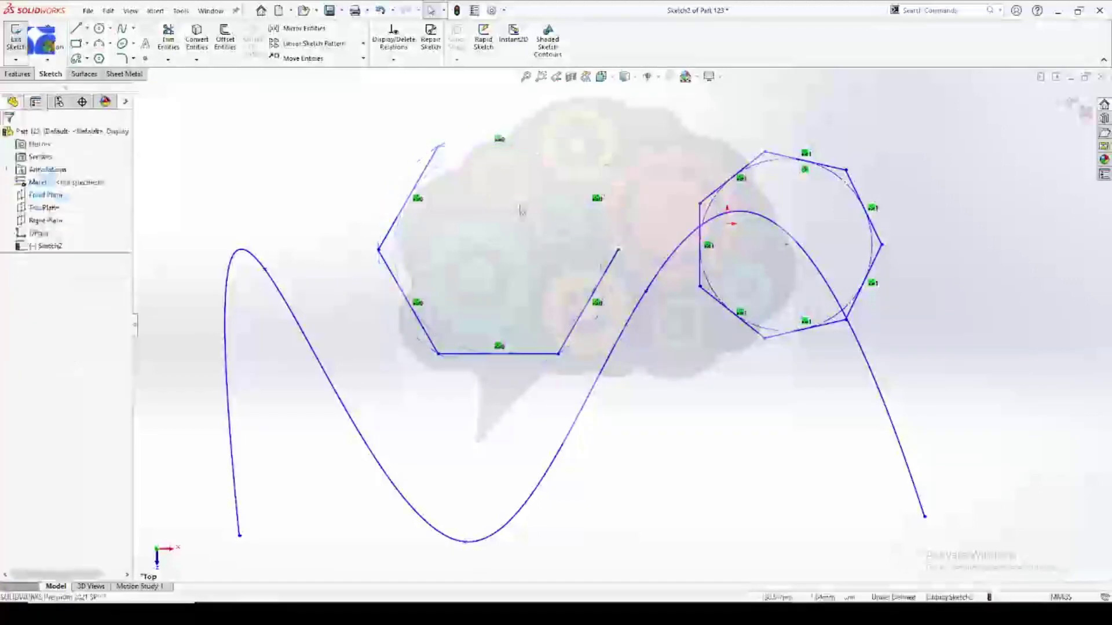
pyautogui.moveTo(356, 386); pyautogui.dragTo(354, 380)
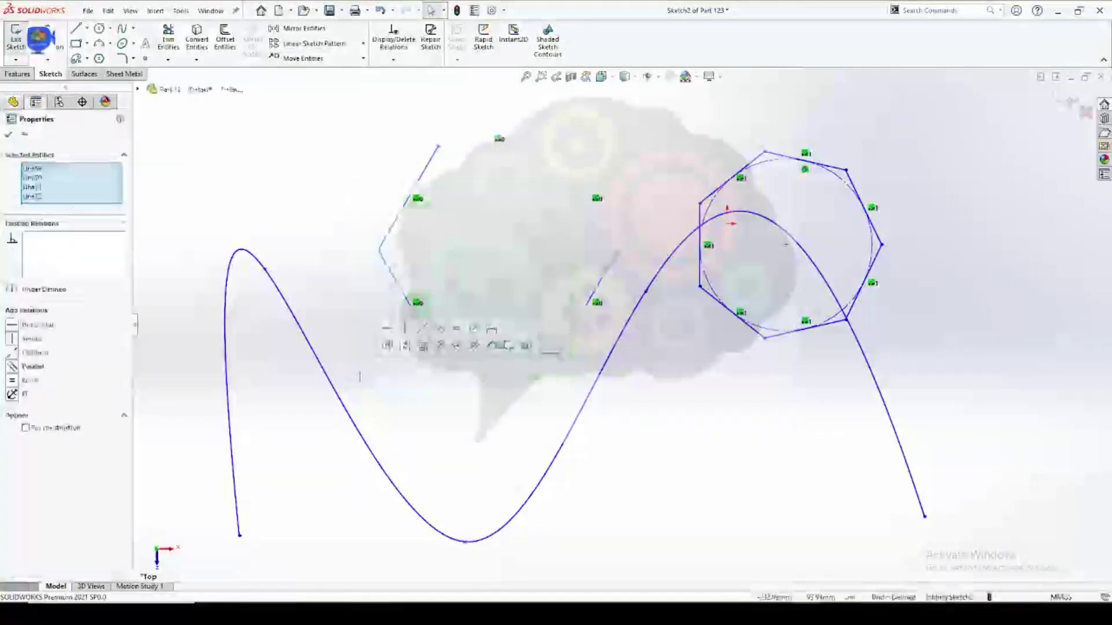
pyautogui.press('Delete')
pyautogui.moveTo(994, 125); pyautogui.dragTo(750, 177)
pyautogui.press('Delete')
pyautogui.moveTo(791, 274); pyautogui.dragTo(692, 368)
pyautogui.press('Delete')
pyautogui.moveTo(892, 261); pyautogui.dragTo(856, 267)
pyautogui.press('Delete')
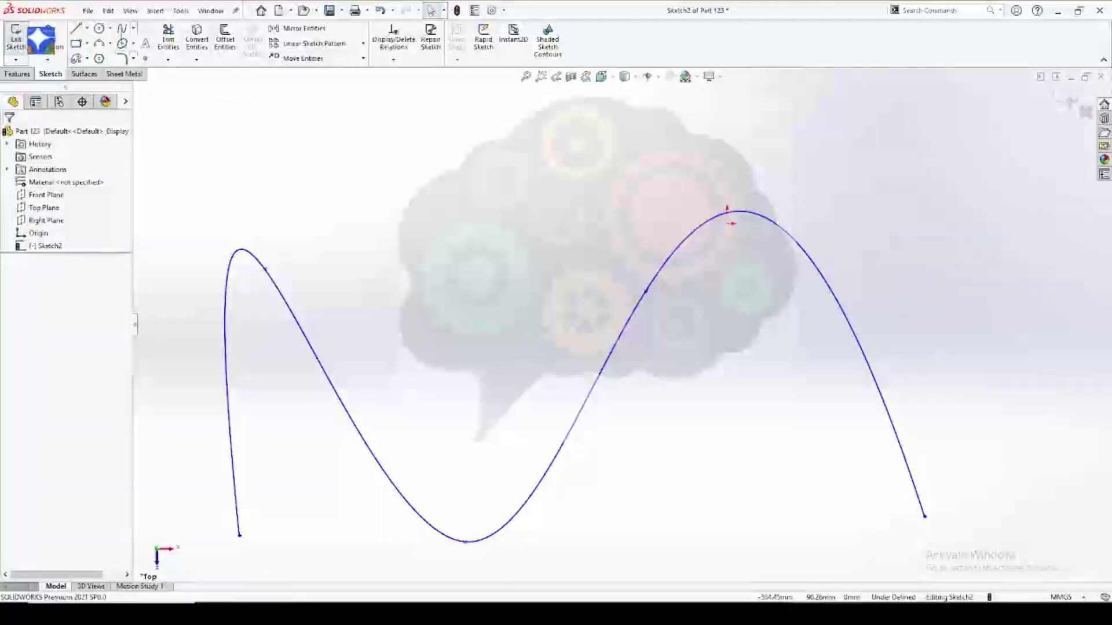
# Drag the wavy spline's lowest point up and right, and activate the Style Spline tool.
pyautogui.click(134, 29)
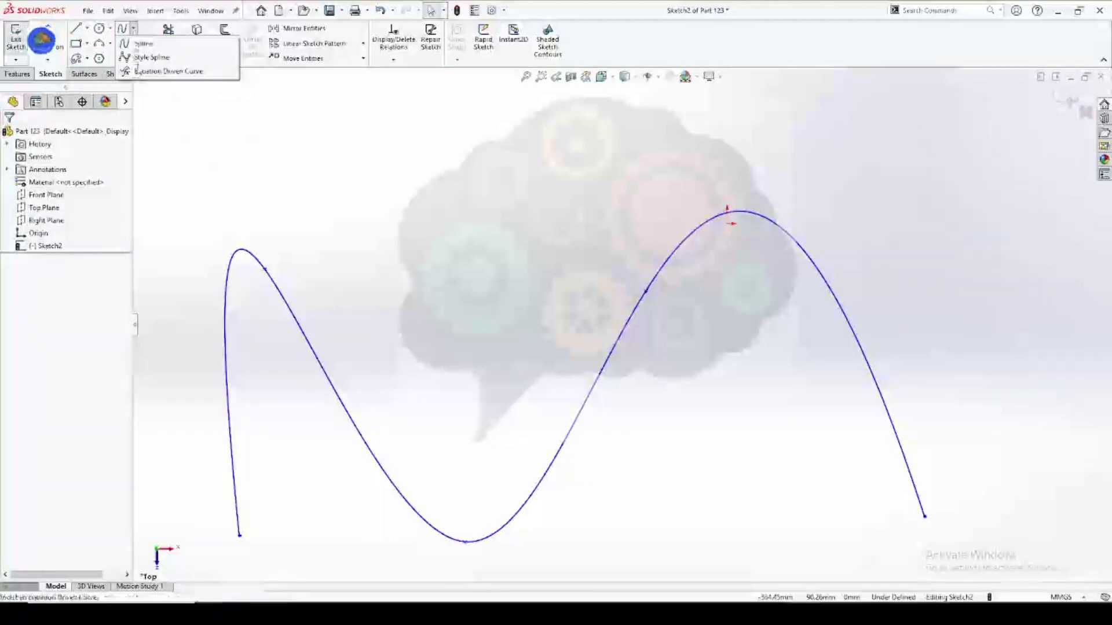
pyautogui.click(150, 58)
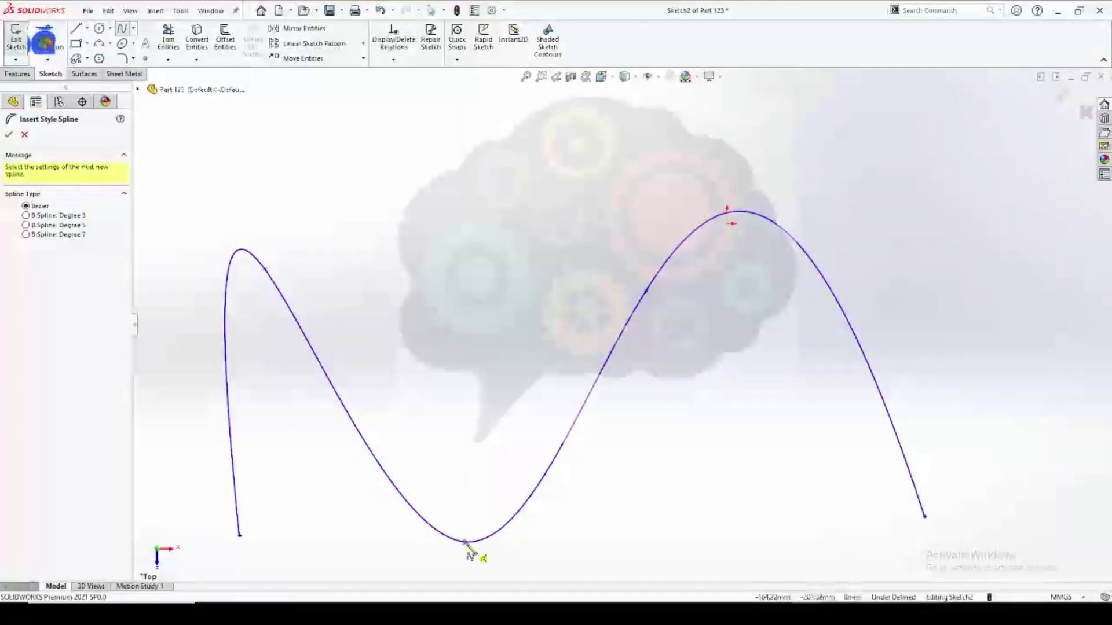
pyautogui.press('Escape')
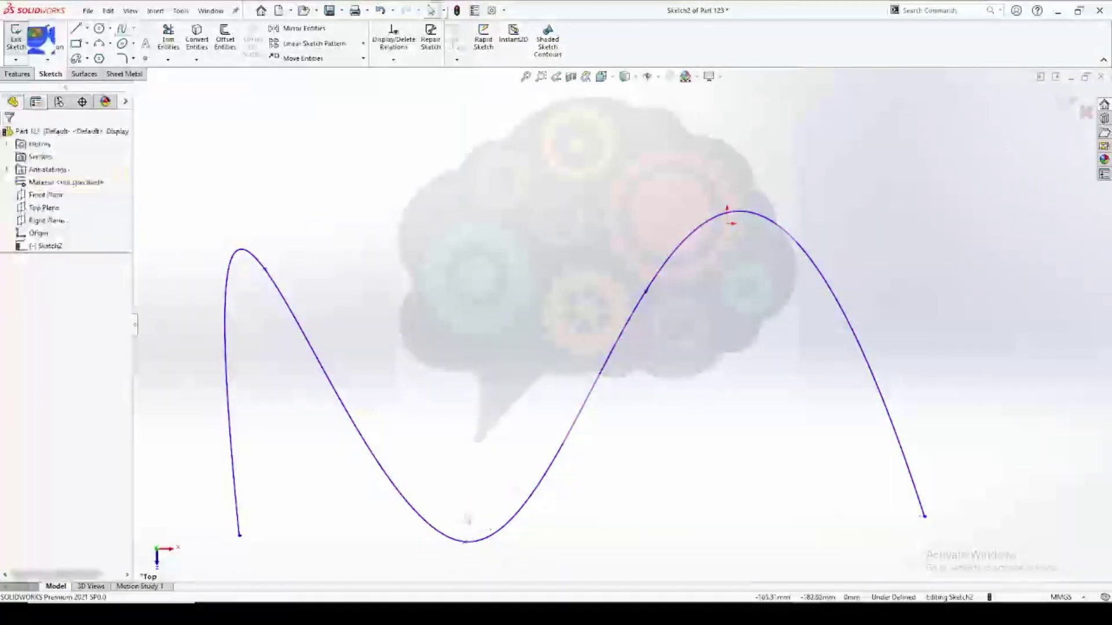
pyautogui.moveTo(465, 541); pyautogui.dragTo(492, 447)
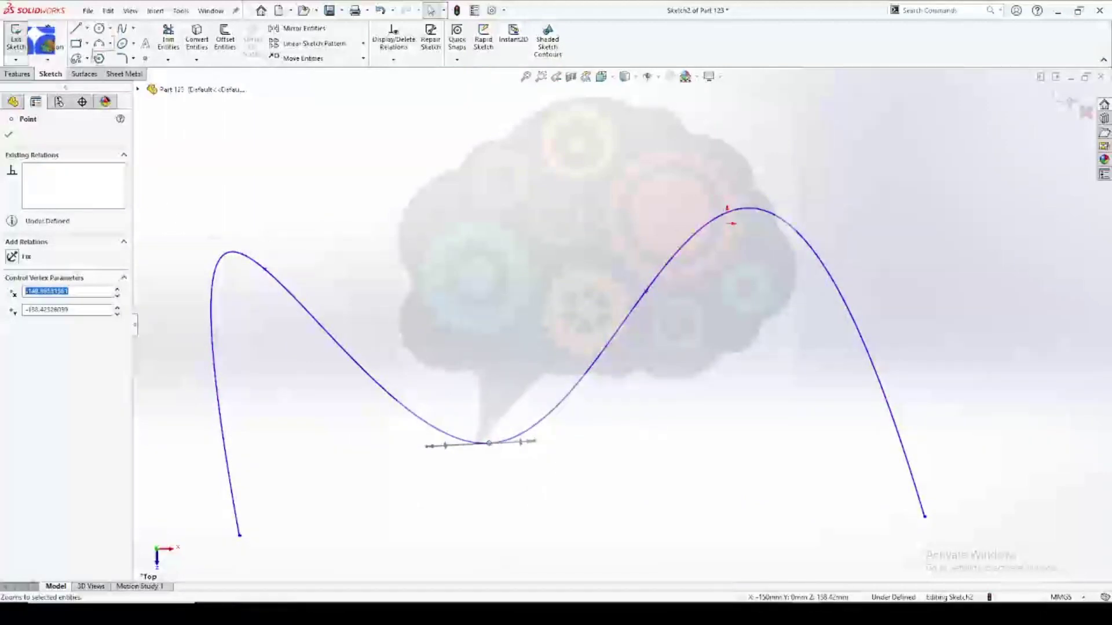
pyautogui.click(133, 29)
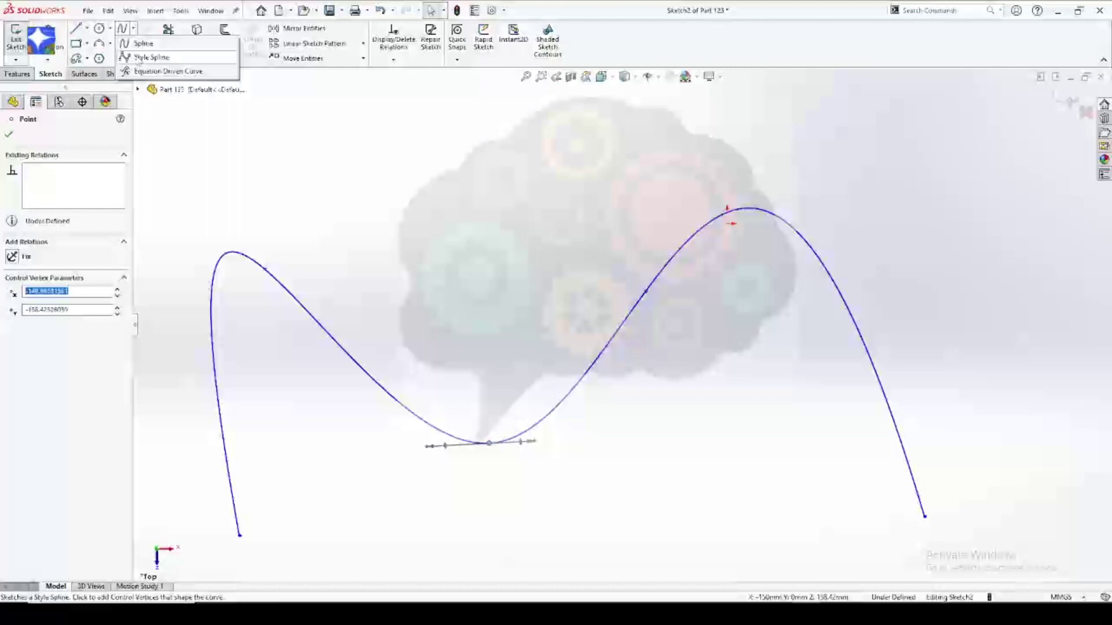
pyautogui.click(142, 58)
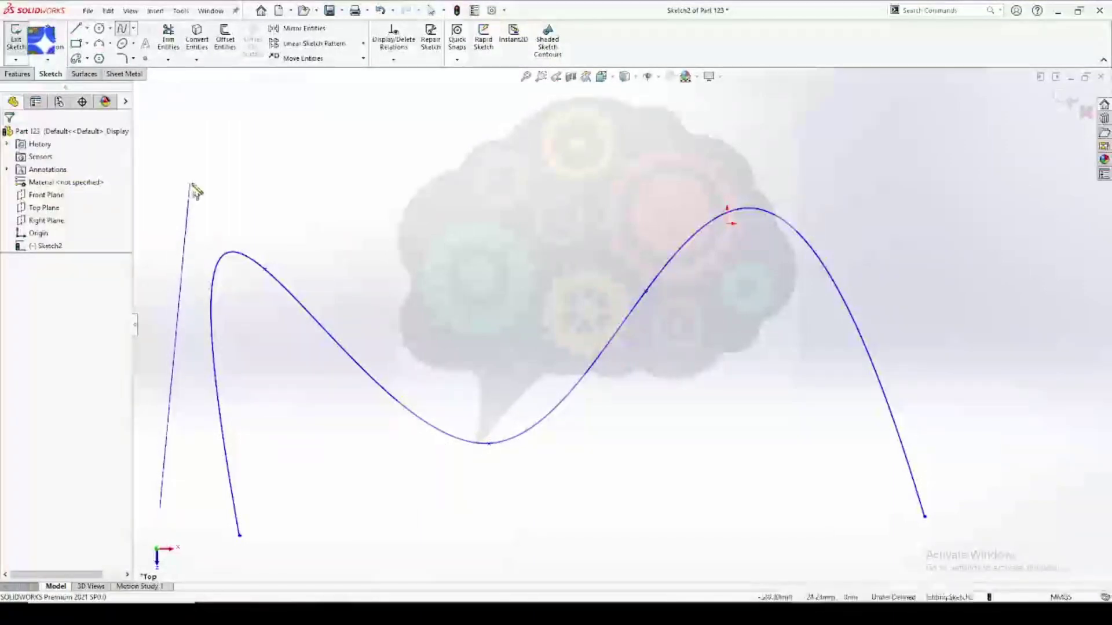
# Place nine control points for a wavy style spline, then delete the older spline.
pyautogui.click(193, 84)
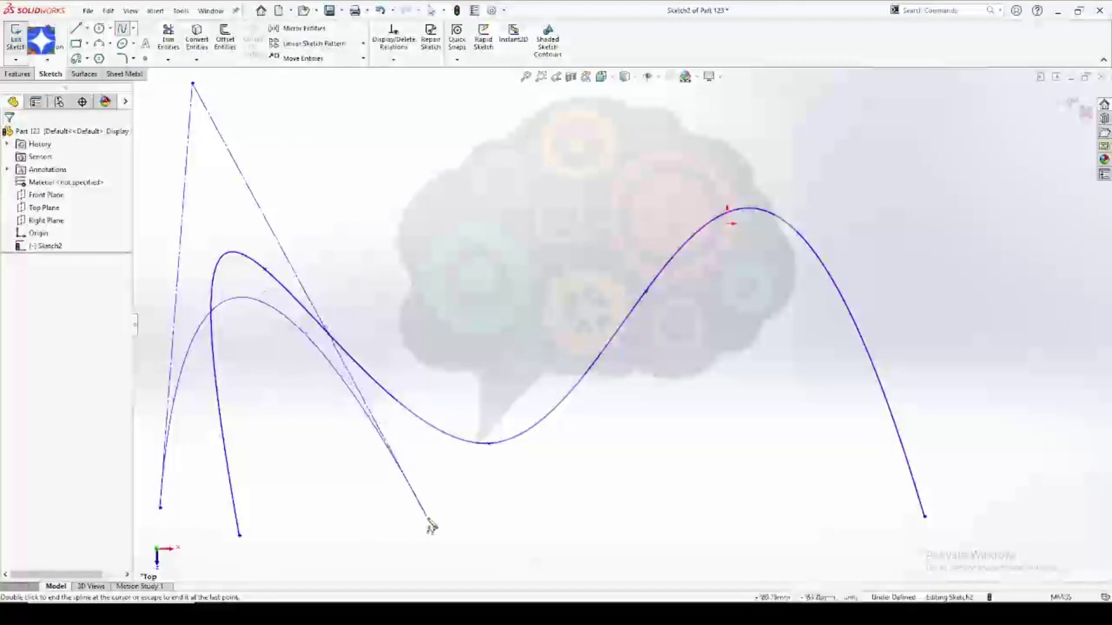
pyautogui.click(271, 193)
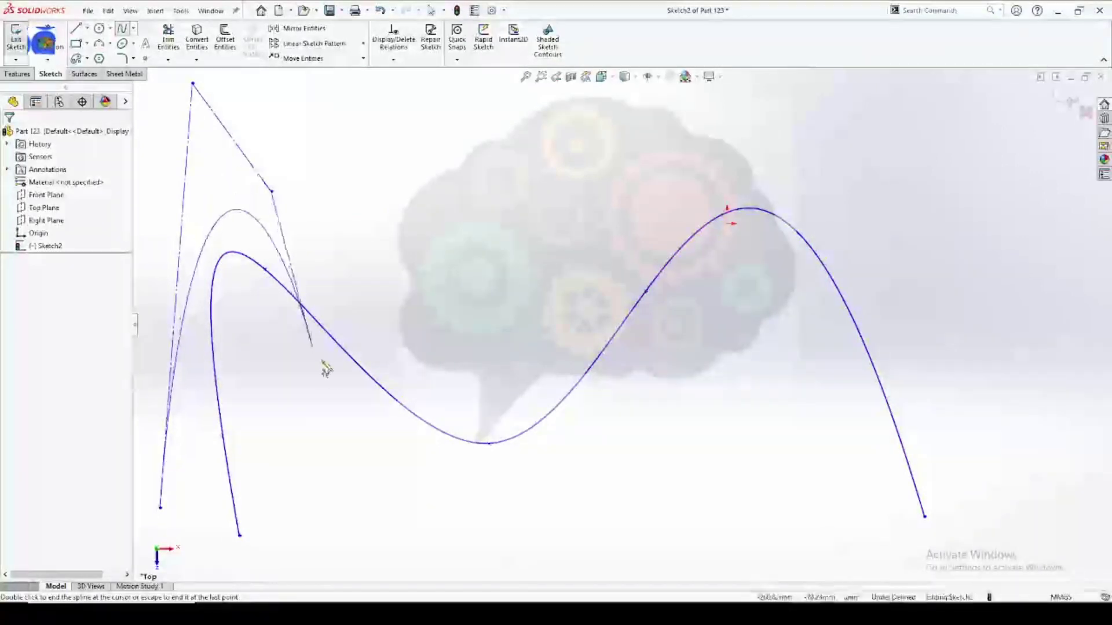
pyautogui.click(417, 526)
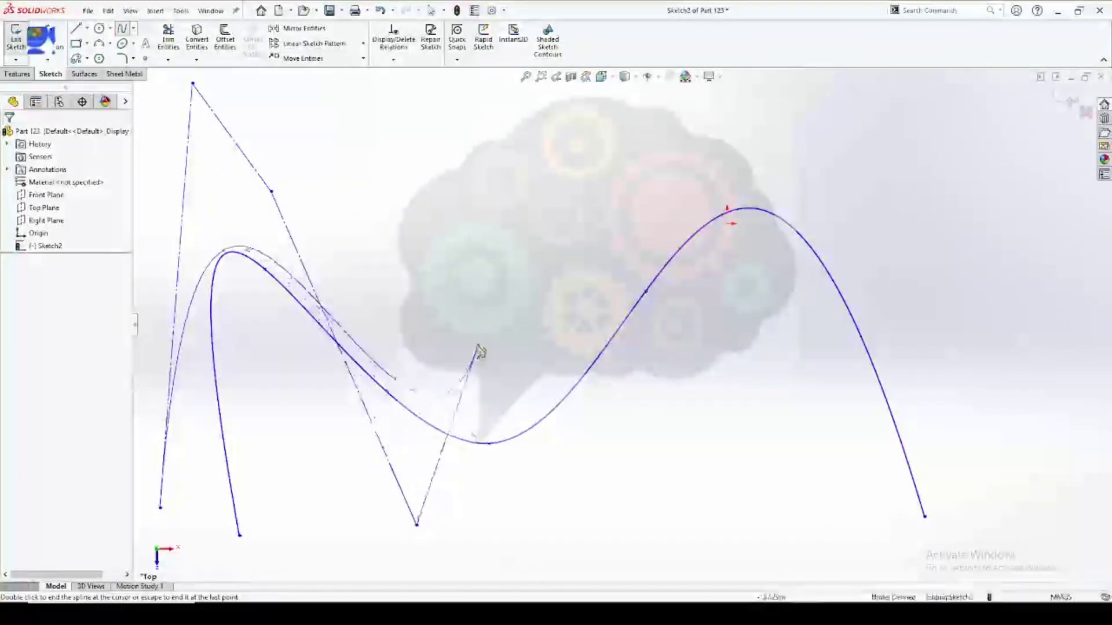
pyautogui.click(493, 399)
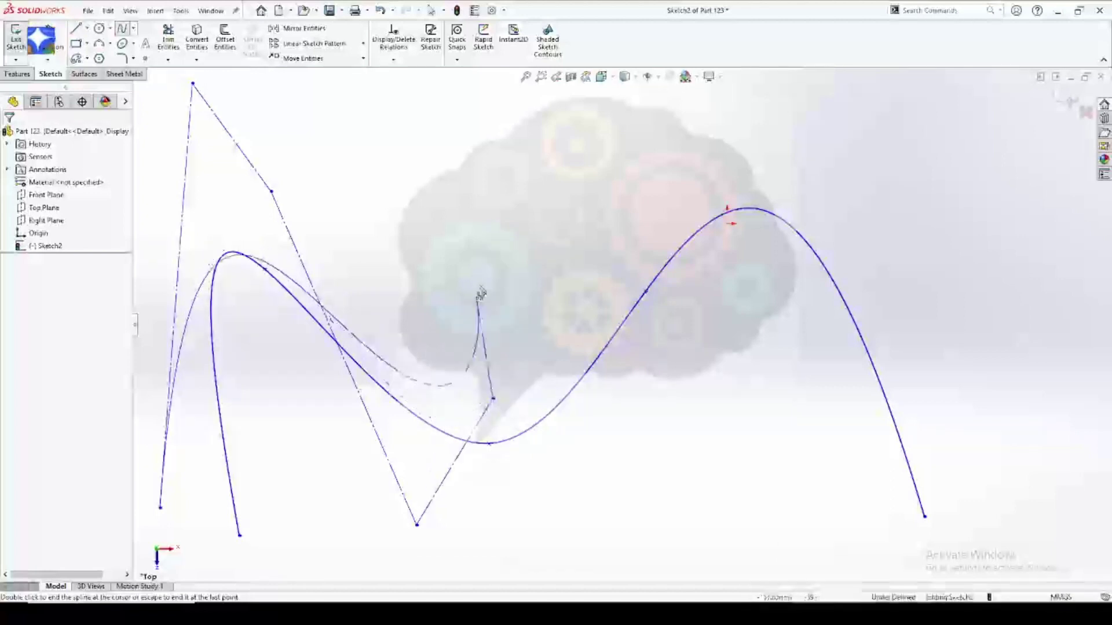
pyautogui.click(515, 104)
pyautogui.click(606, 172)
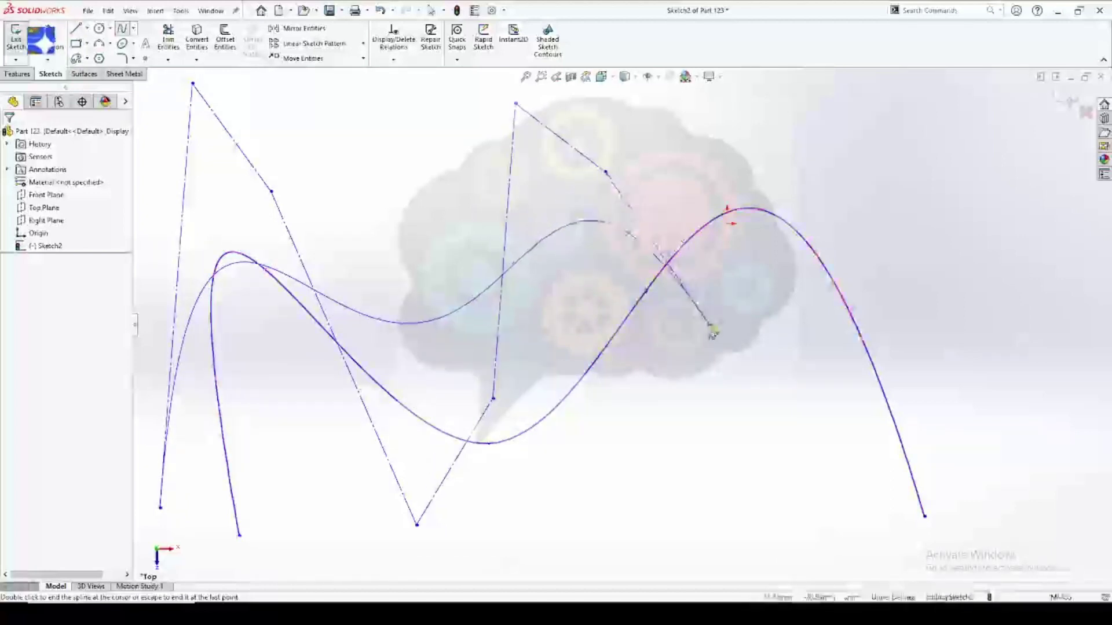
pyautogui.click(707, 323)
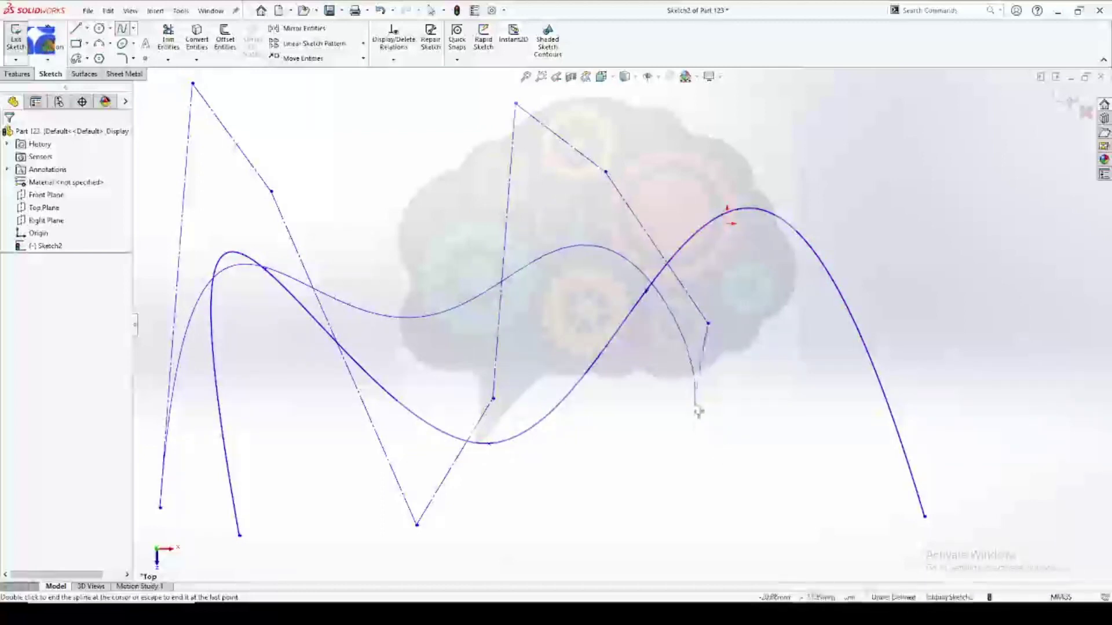
pyautogui.click(694, 399)
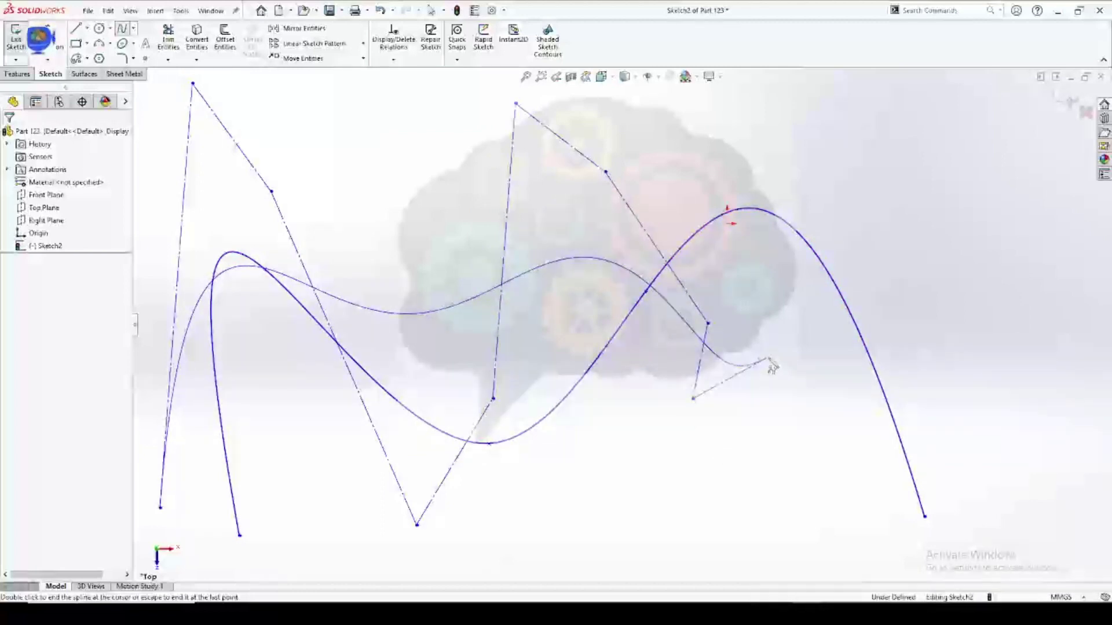
pyautogui.doubleClick(769, 358)
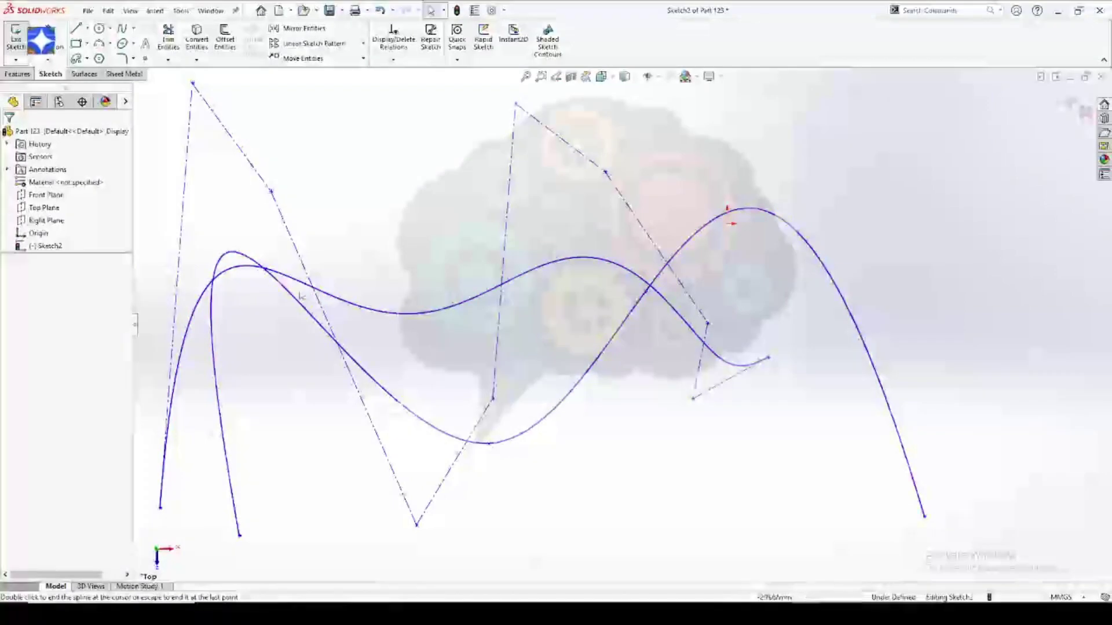
pyautogui.click(308, 317)
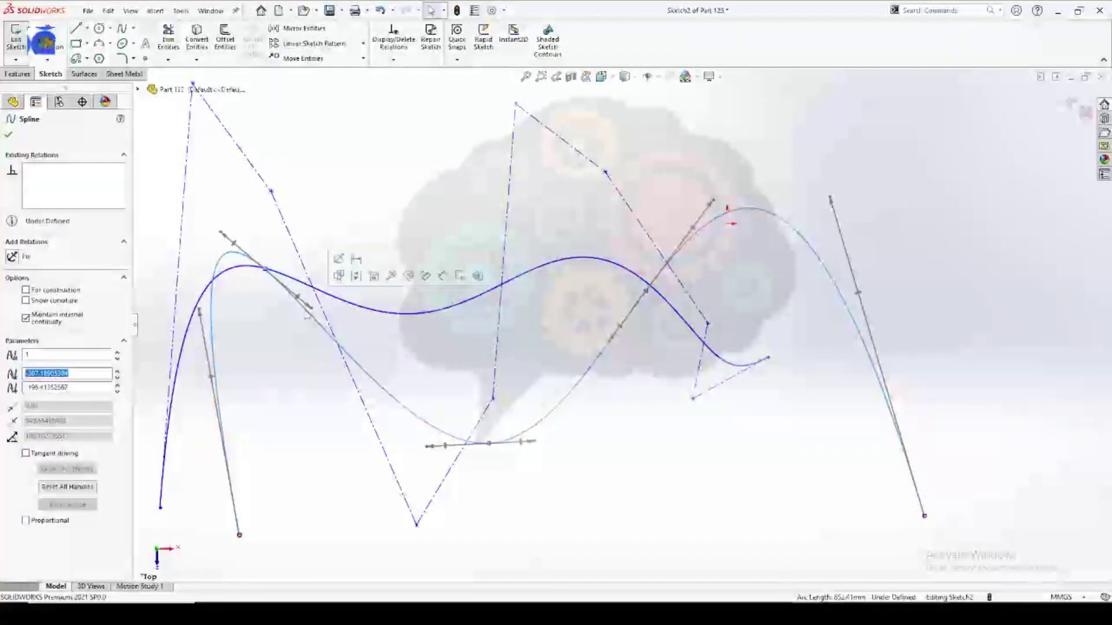
pyautogui.press('Delete')
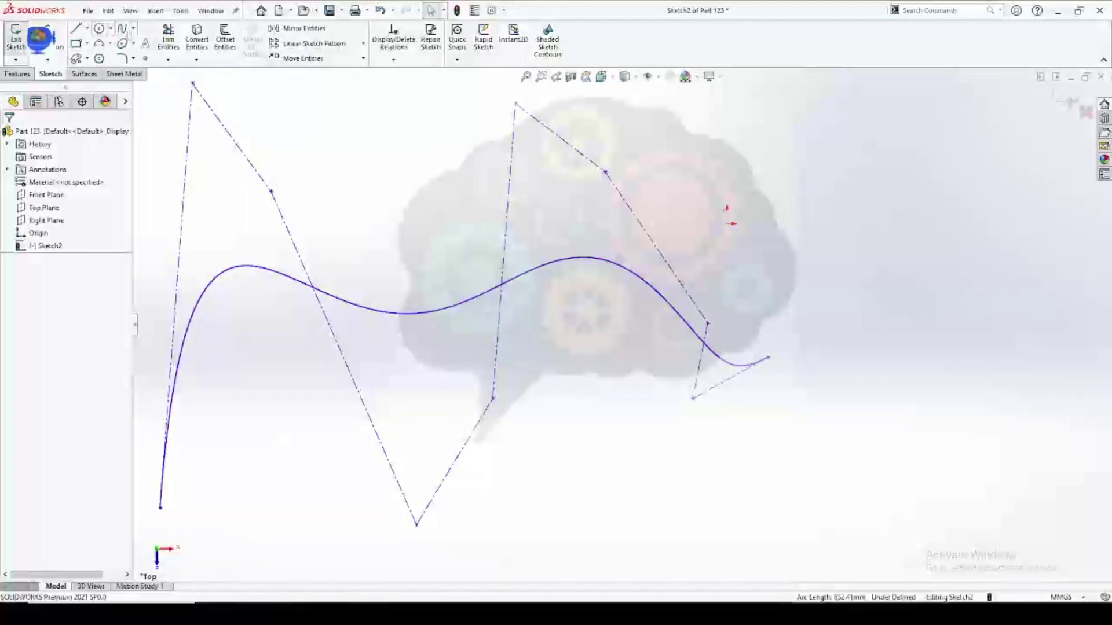
# Draw a three-point arched style spline on the right side of the sketch.
pyautogui.click(133, 27)
pyautogui.click(143, 57)
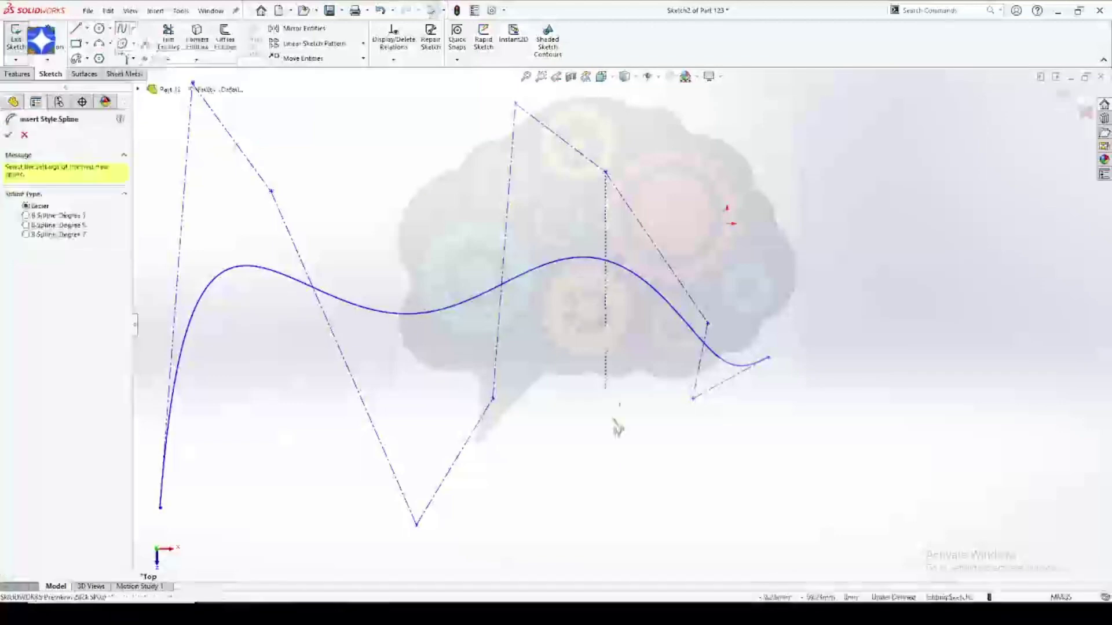
pyautogui.click(596, 525)
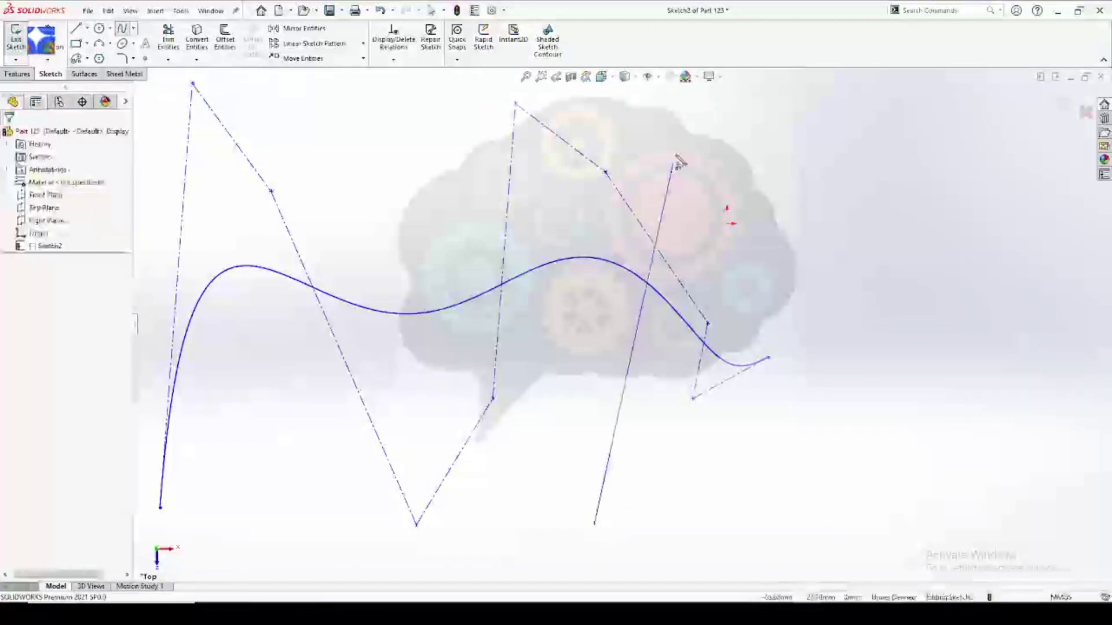
pyautogui.click(736, 89)
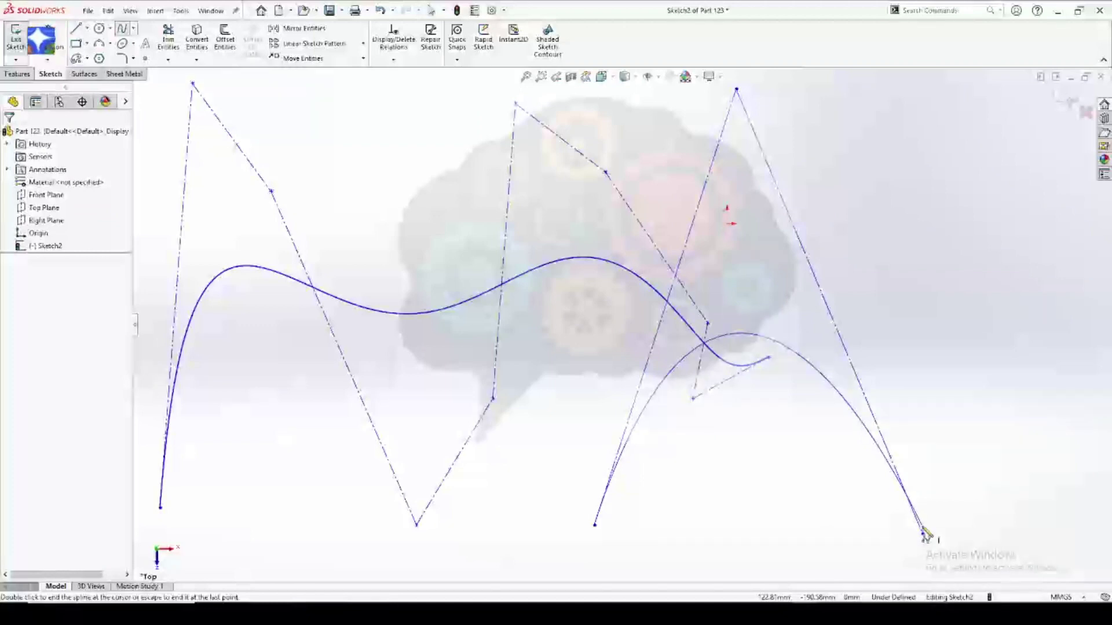
pyautogui.doubleClick(924, 533)
pyautogui.press('Escape')
# Delete the wavy spline, dismiss the cannot-delete warning, and clear all remaining entities.
pyautogui.moveTo(599, 129); pyautogui.dragTo(448, 331)
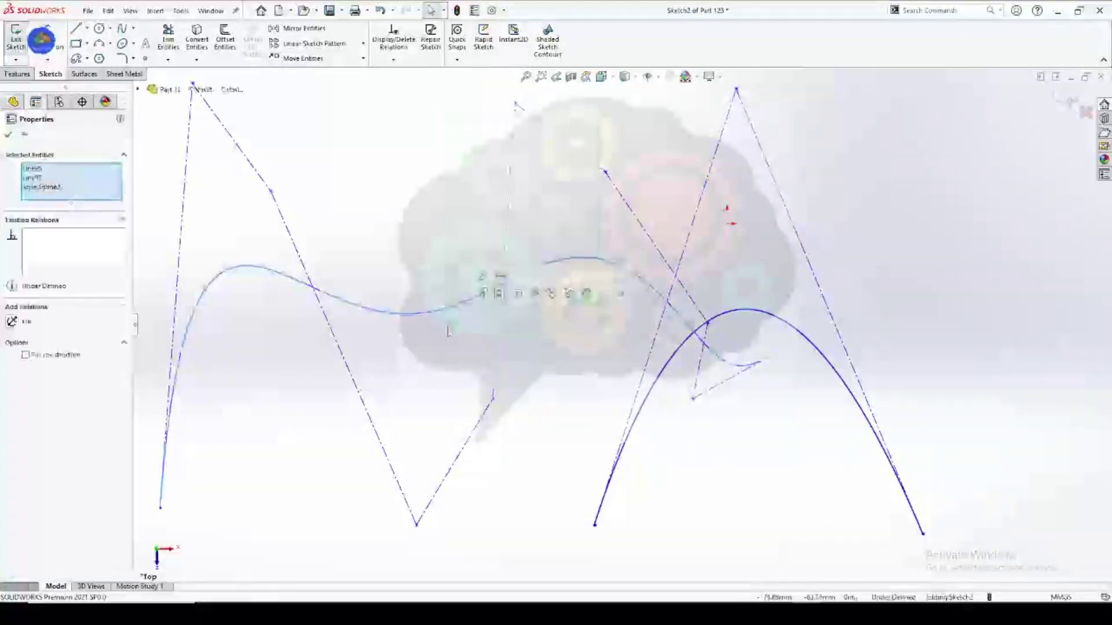
pyautogui.press('Delete')
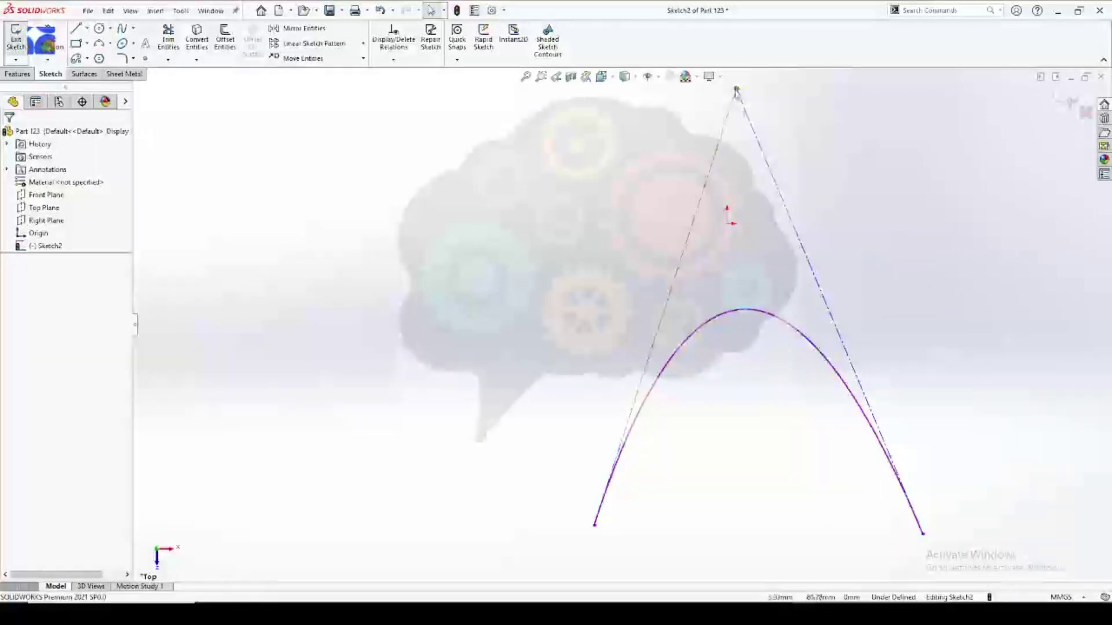
pyautogui.click(597, 525)
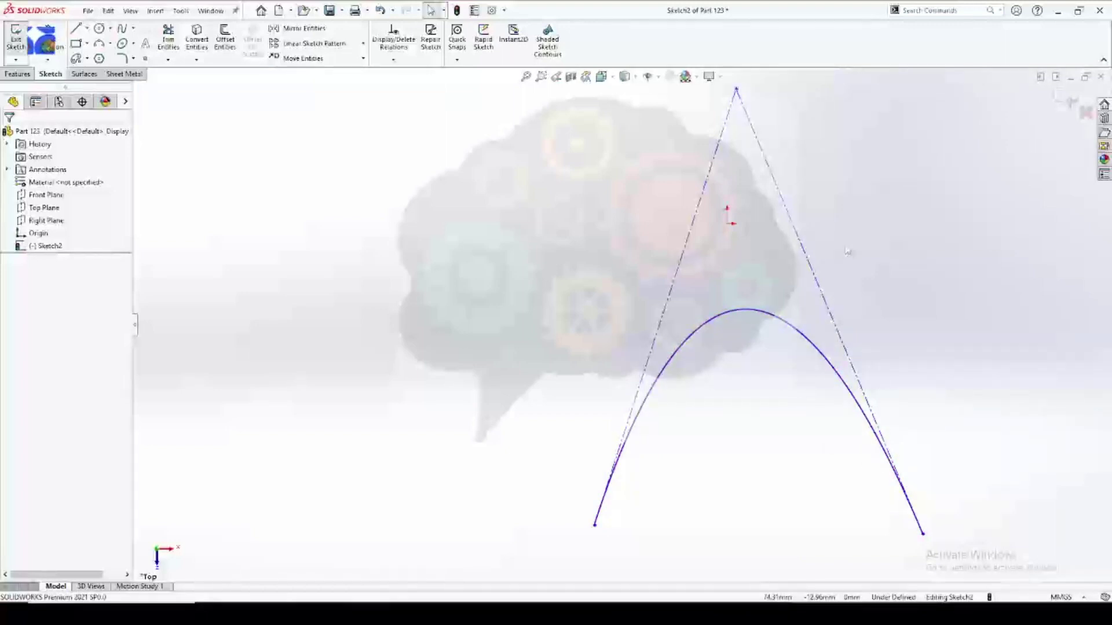
pyautogui.click(809, 259)
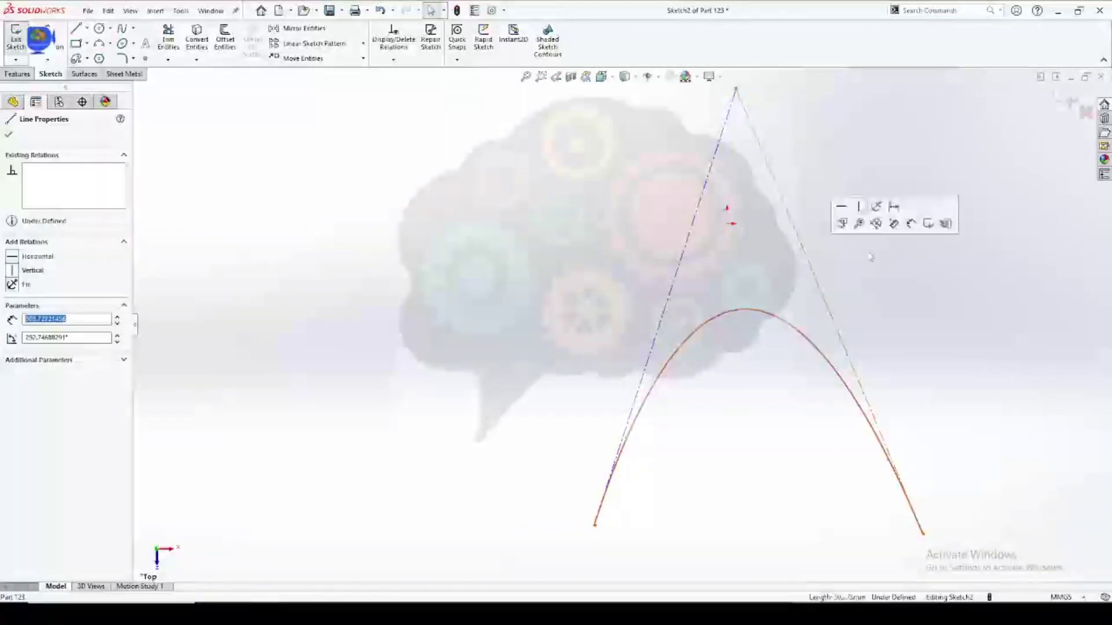
pyautogui.press('Delete')
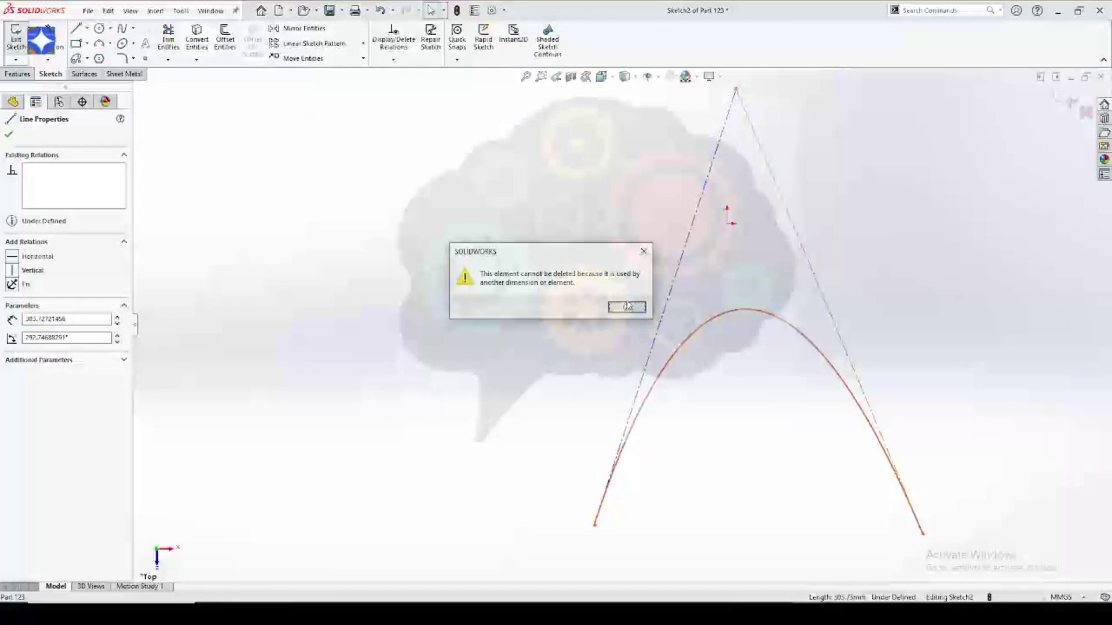
pyautogui.click(625, 305)
pyautogui.hotkey('ctrl', 'a')
pyautogui.press('Delete')
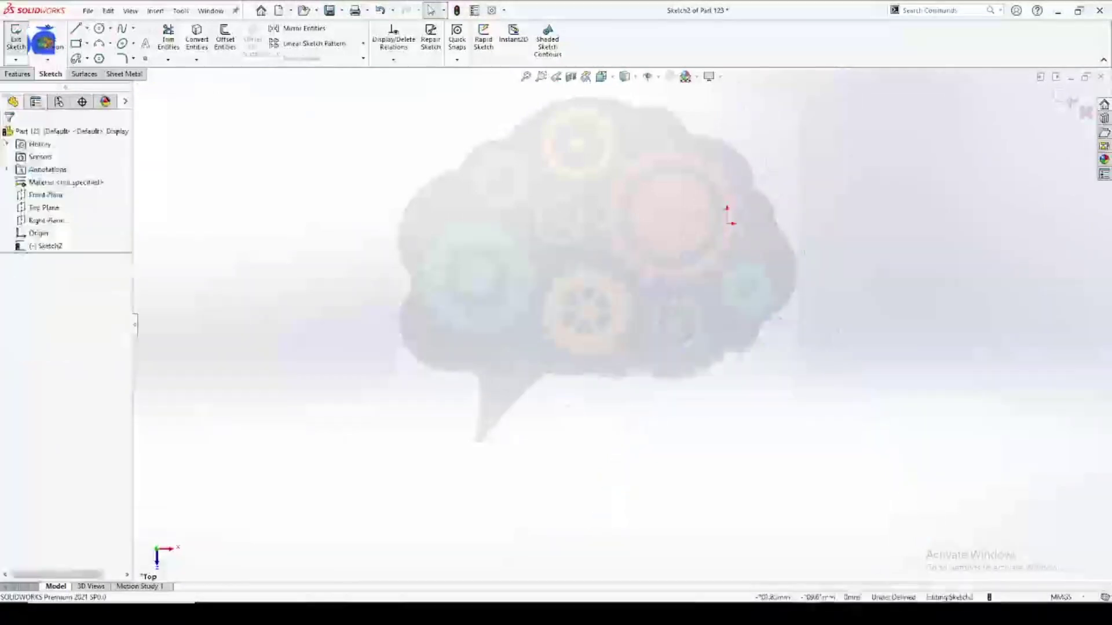
# Browse the ellipse and arc flyouts, cancel Sketch Text, and activate the Ellipse tool.
pyautogui.click(133, 45)
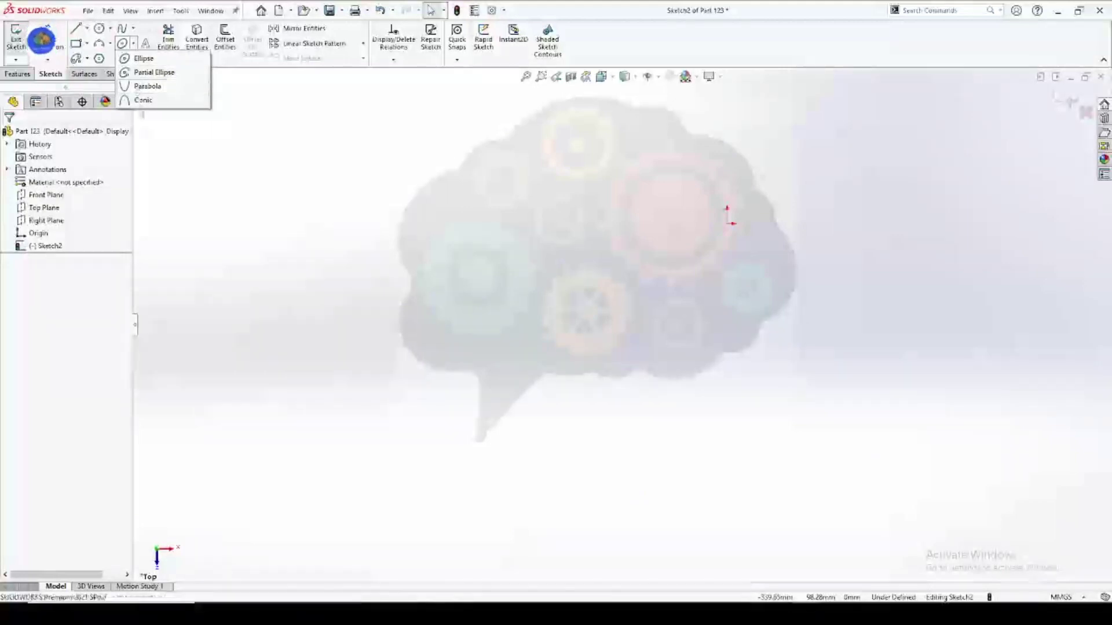
pyautogui.click(145, 59)
pyautogui.click(110, 44)
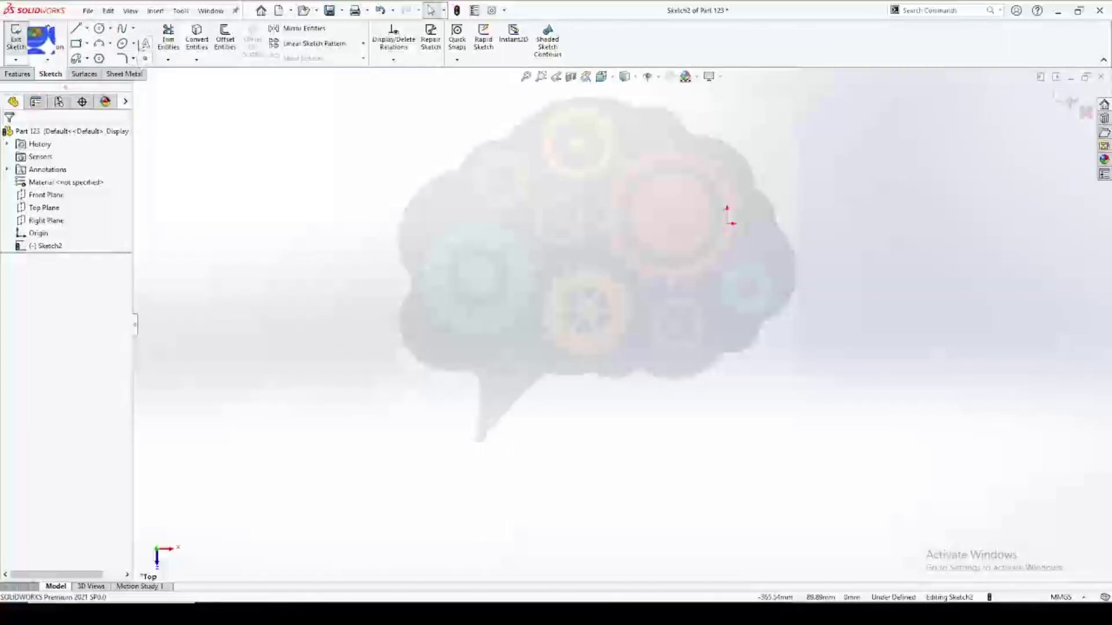
pyautogui.click(145, 44)
pyautogui.click(24, 135)
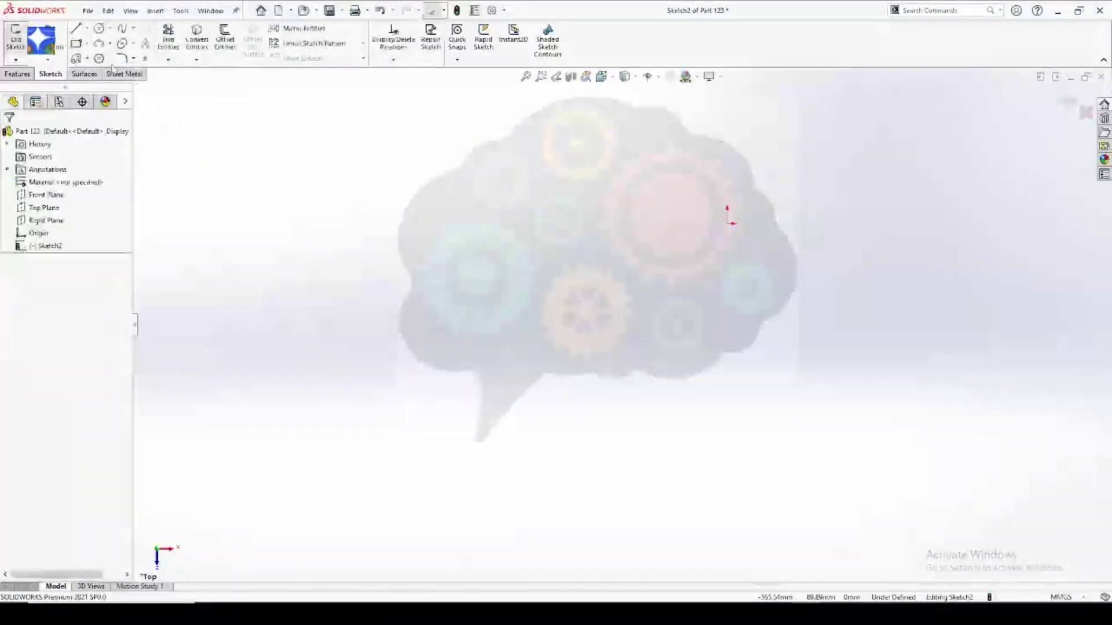
pyautogui.click(133, 43)
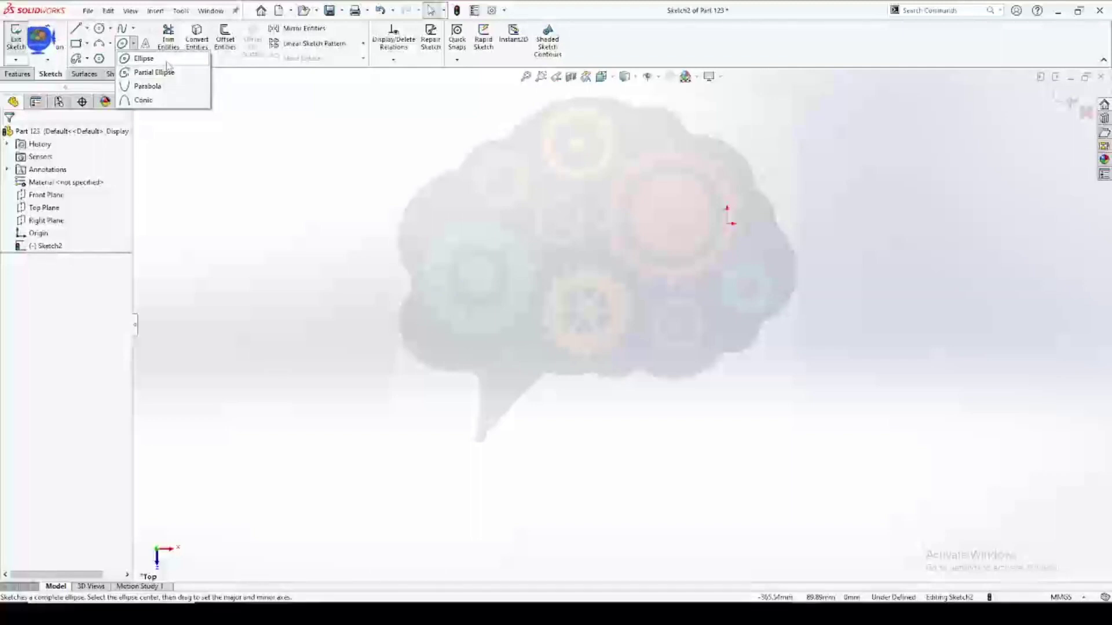
pyautogui.click(173, 74)
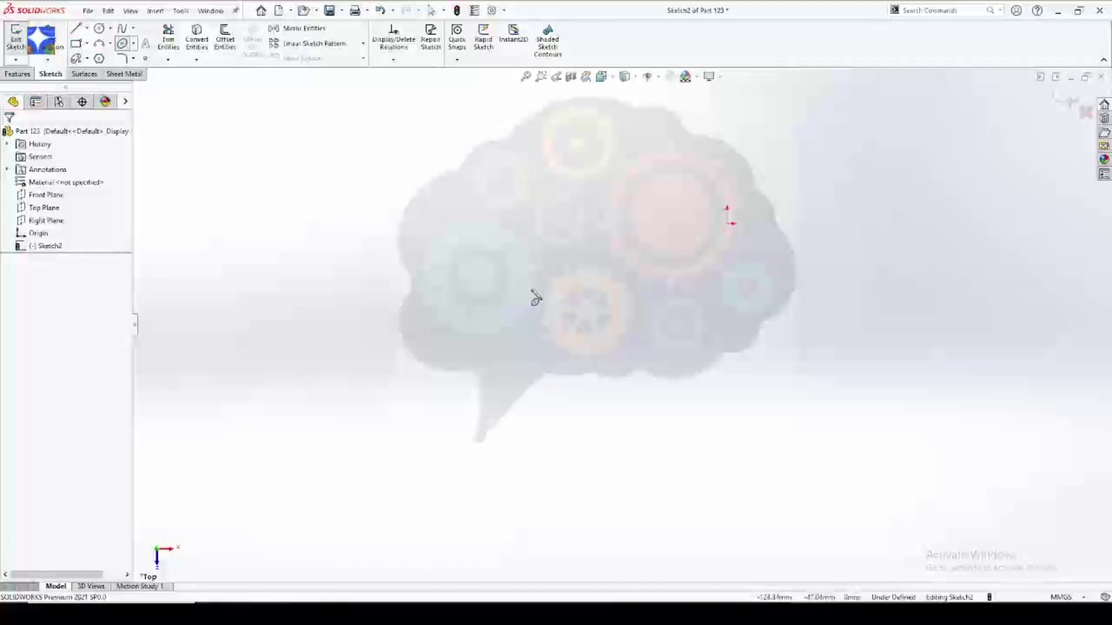
# Draw a horizontal ellipse of about 59.45 by 26.62 left of the origin and select its centre.
pyautogui.click(531, 289)
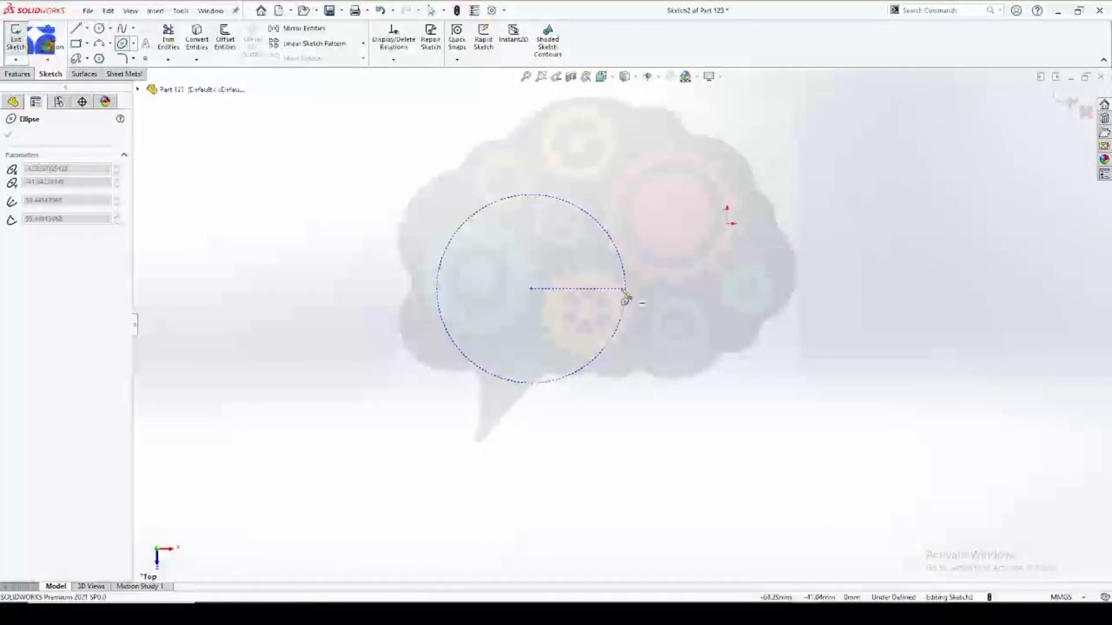
pyautogui.click(625, 290)
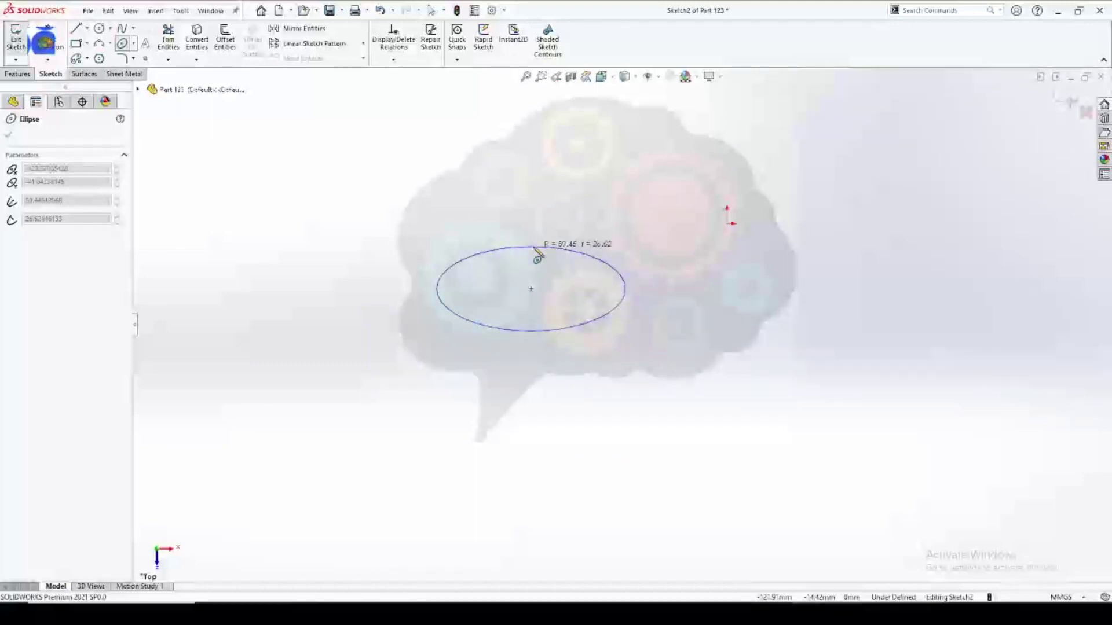
pyautogui.click(536, 251)
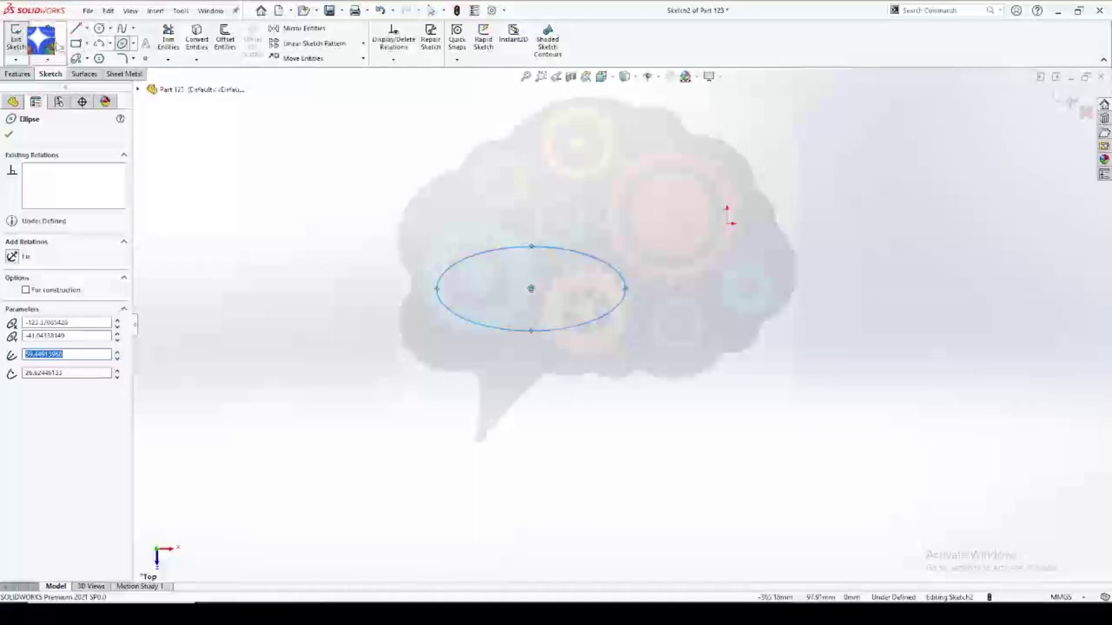
pyautogui.press('Escape')
pyautogui.click(532, 289)
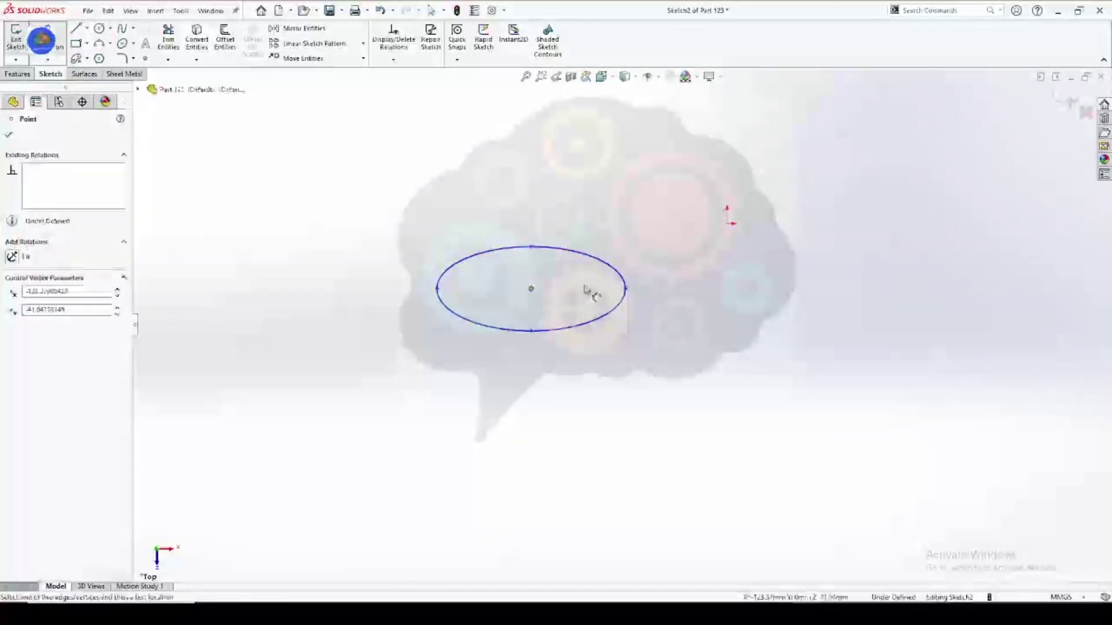
# Dimension the ellipse centre's horizontal distance from the origin, entering 125.
pyautogui.press('d')
pyautogui.click(728, 223)
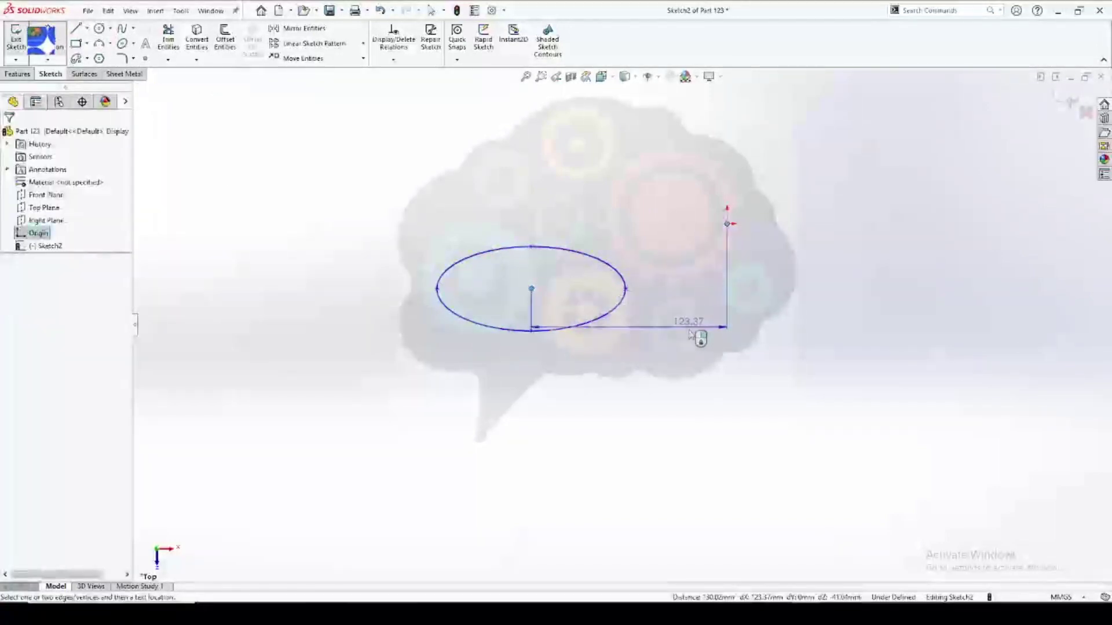
pyautogui.click(678, 367)
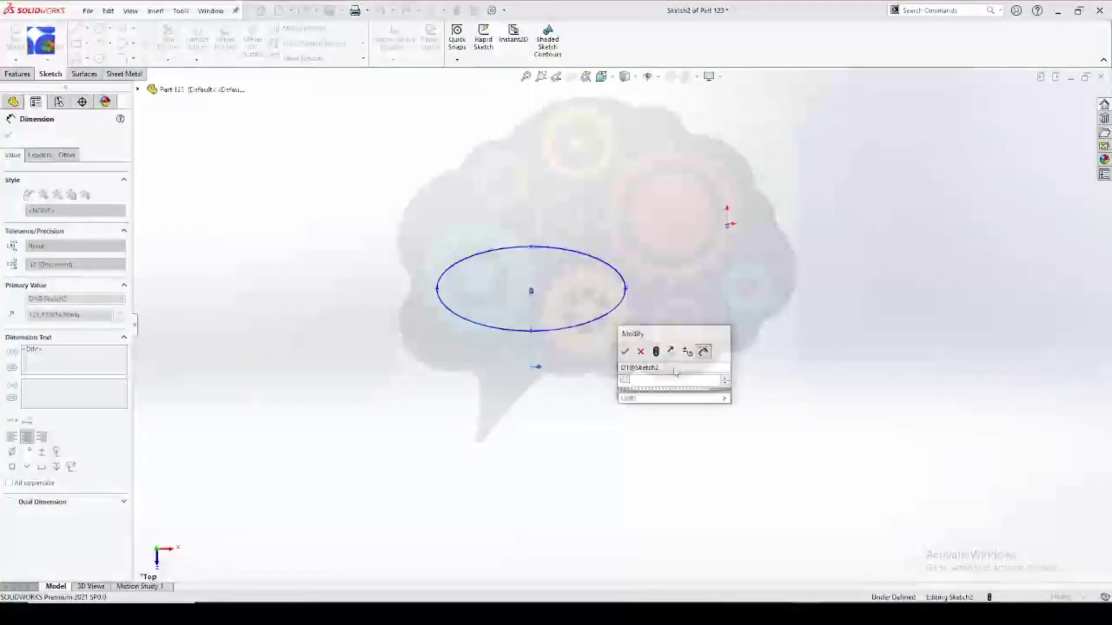
pyautogui.write('125')
pyautogui.press('Return')
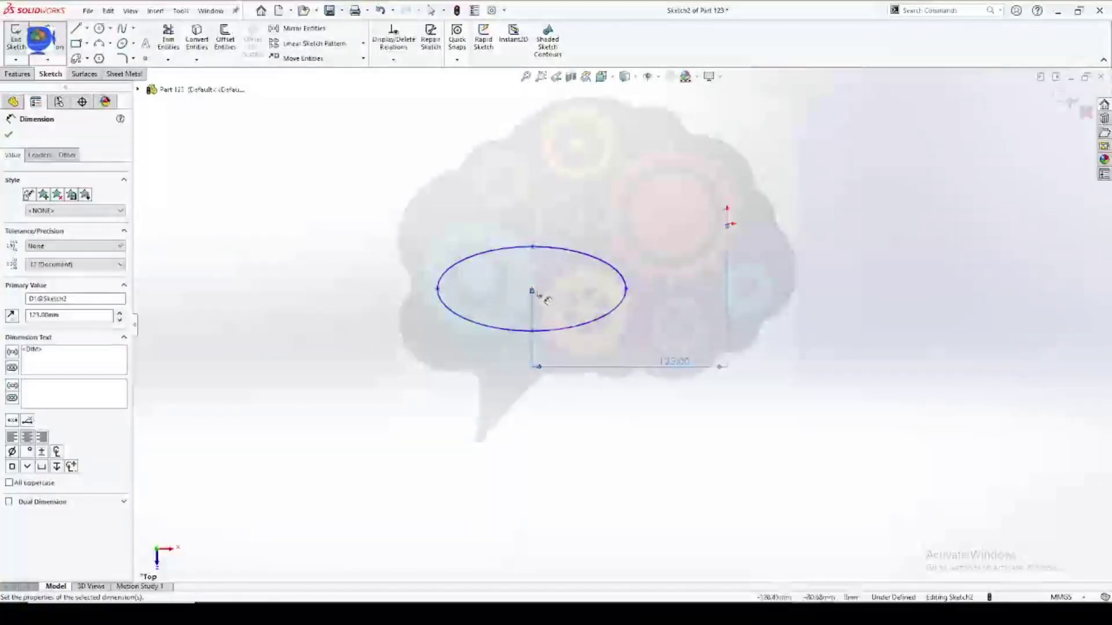
pyautogui.click(531, 290)
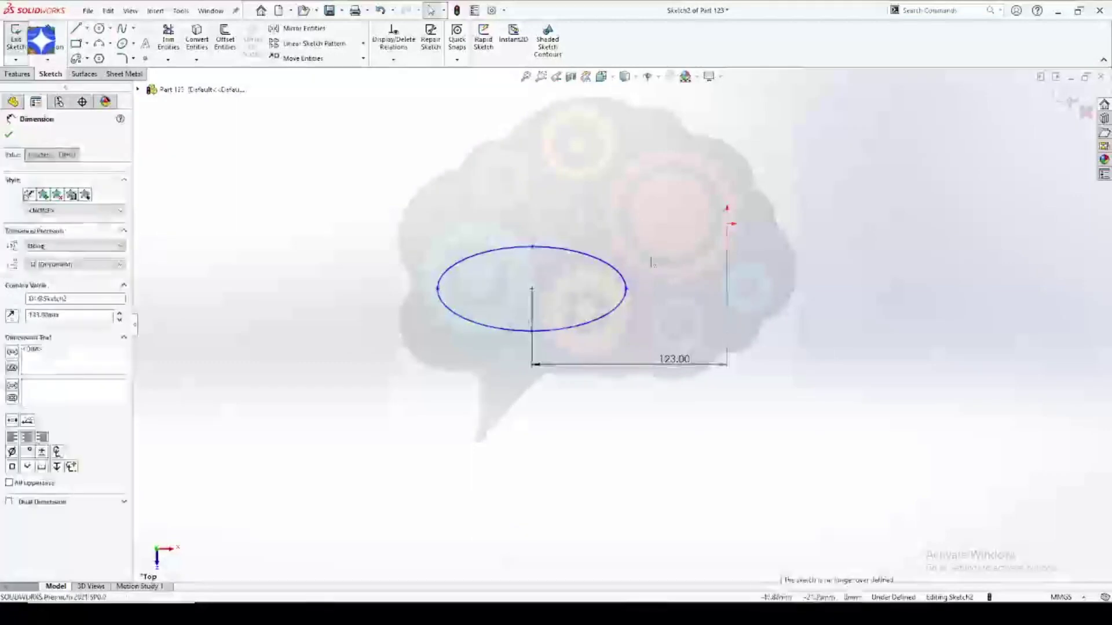
pyautogui.click(461, 251)
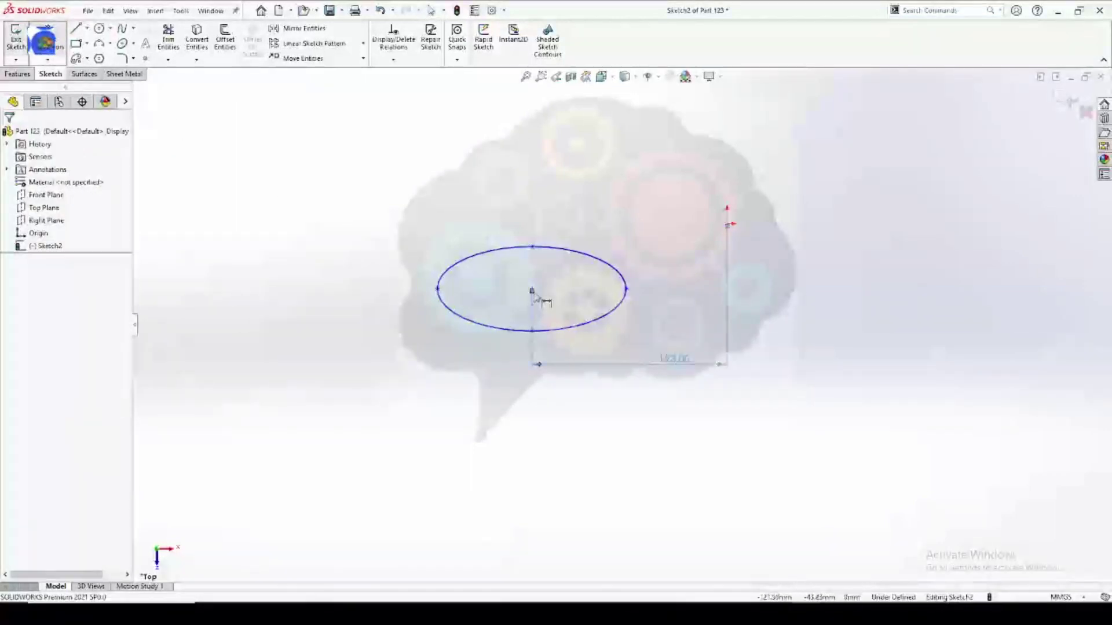
# Dimension the ellipse centre 40 mm vertically from the origin.
pyautogui.click(532, 290)
pyautogui.click(727, 224)
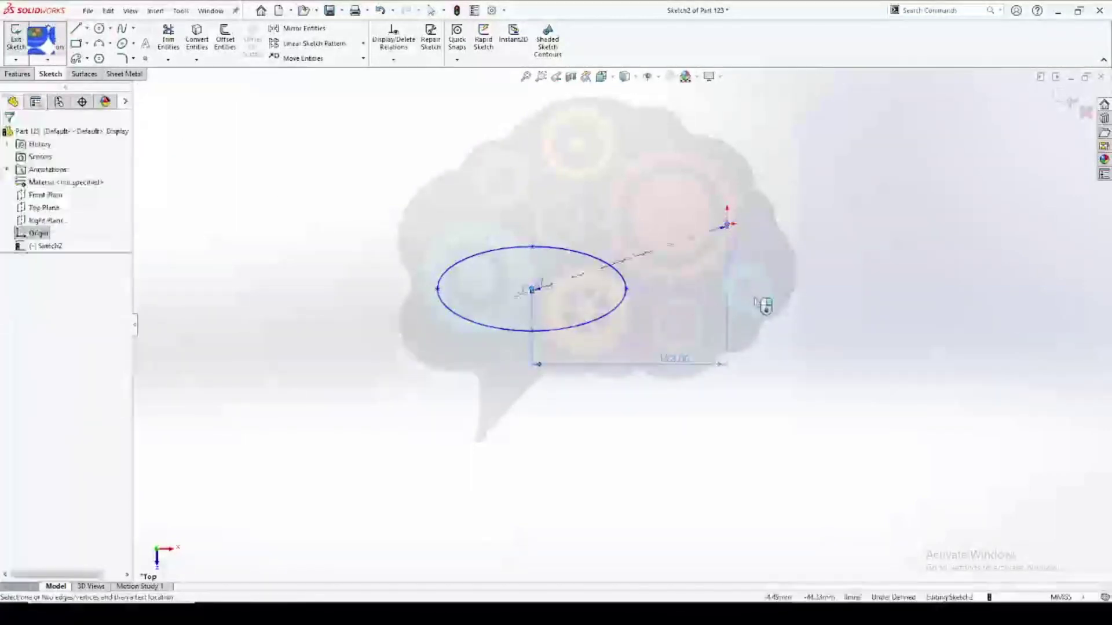
pyautogui.click(777, 282)
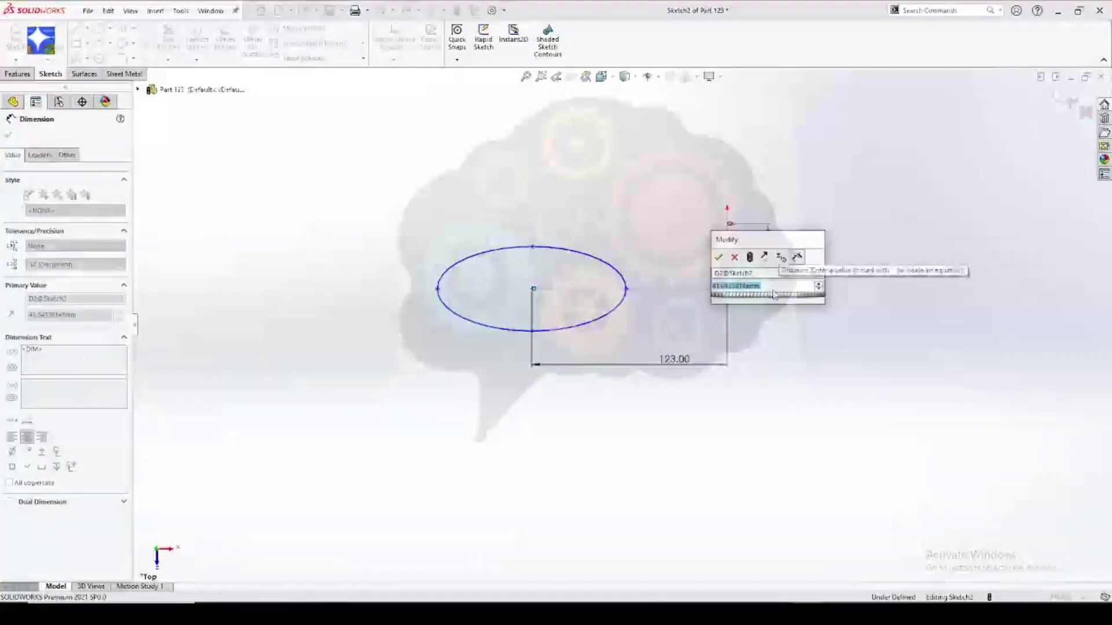
pyautogui.write('40')
pyautogui.press('Return')
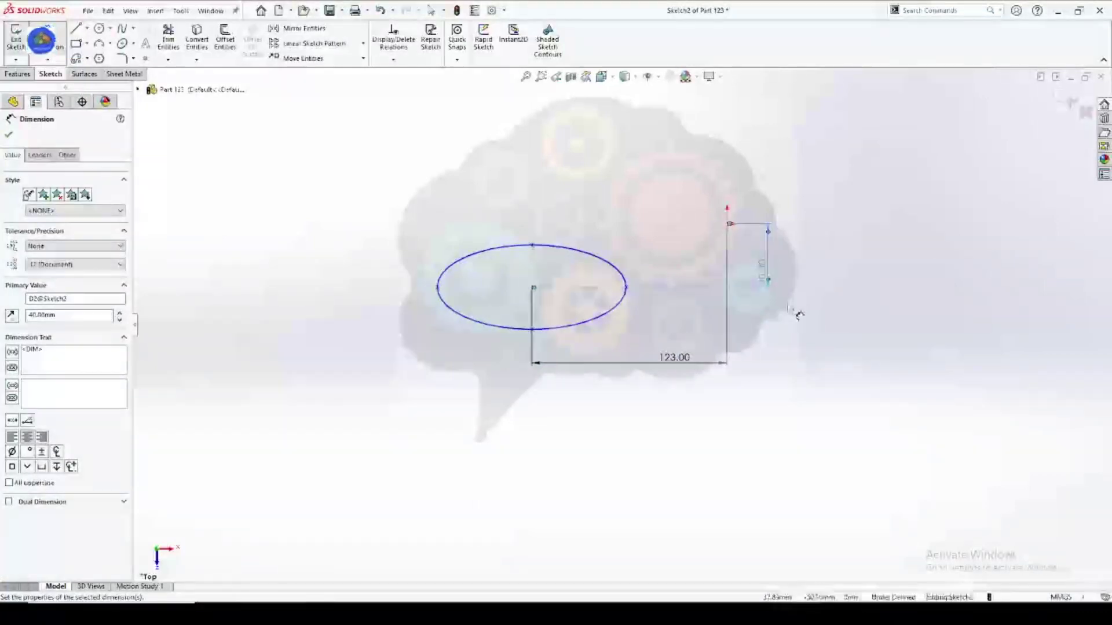
# Dimension the ellipse 118 mm across its ends and 50 mm top to bottom.
pyautogui.click(624, 288)
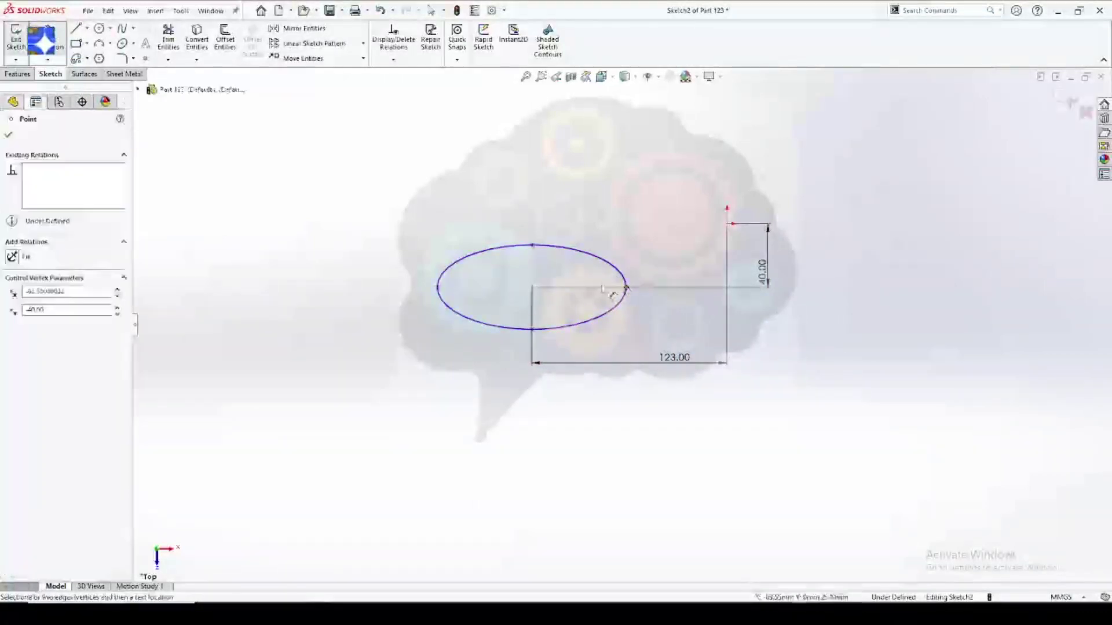
pyautogui.click(438, 288)
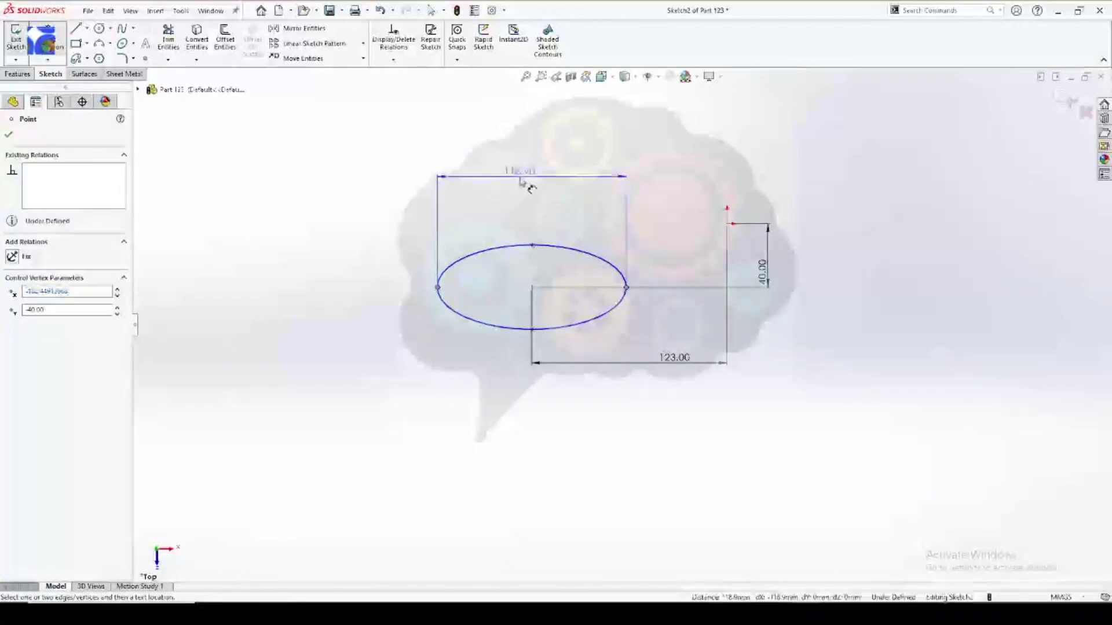
pyautogui.click(509, 176)
pyautogui.write('118')
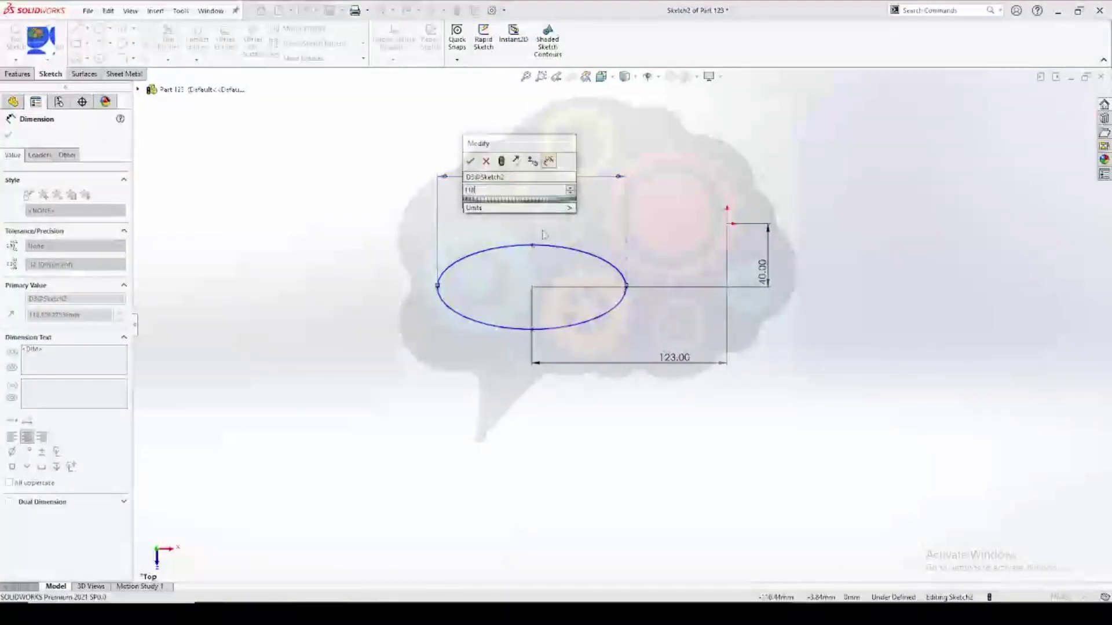
pyautogui.press('Return')
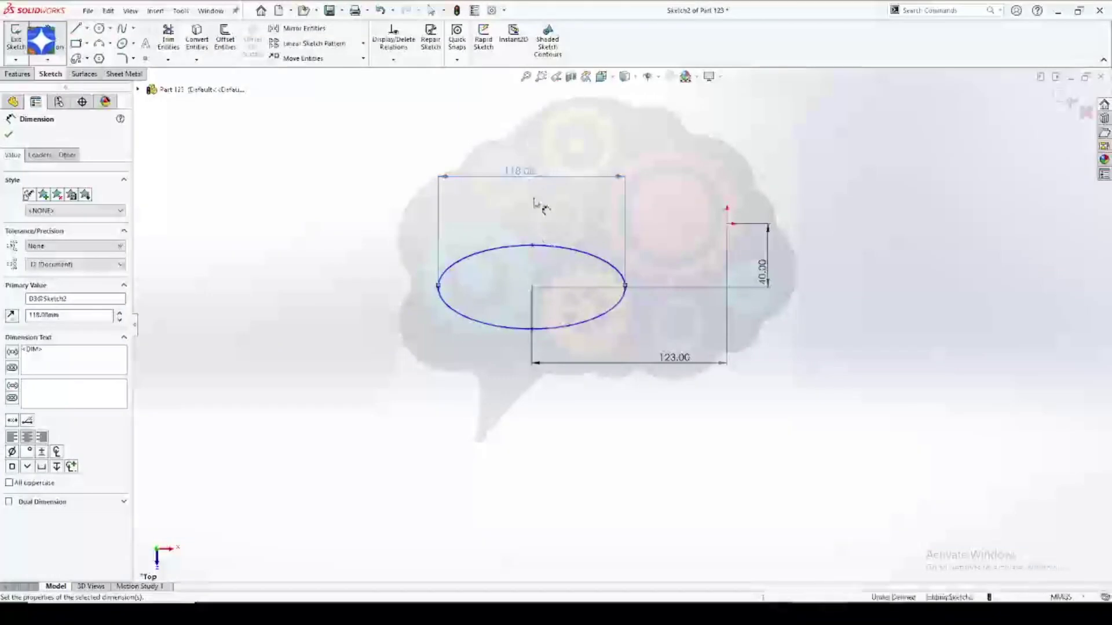
pyautogui.click(531, 247)
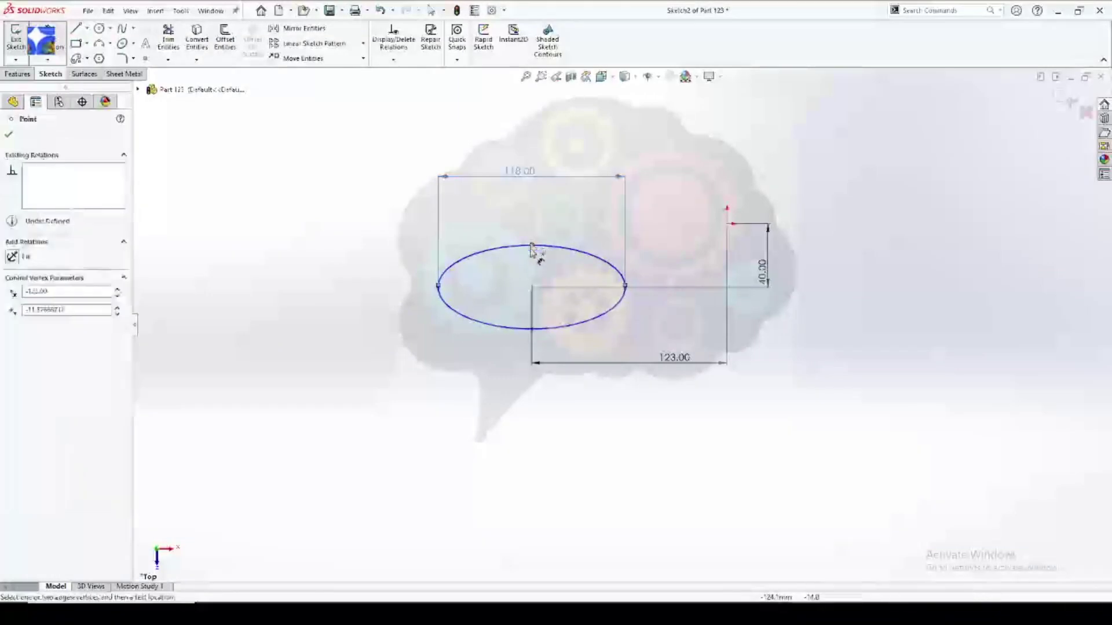
pyautogui.click(531, 329)
pyautogui.click(358, 308)
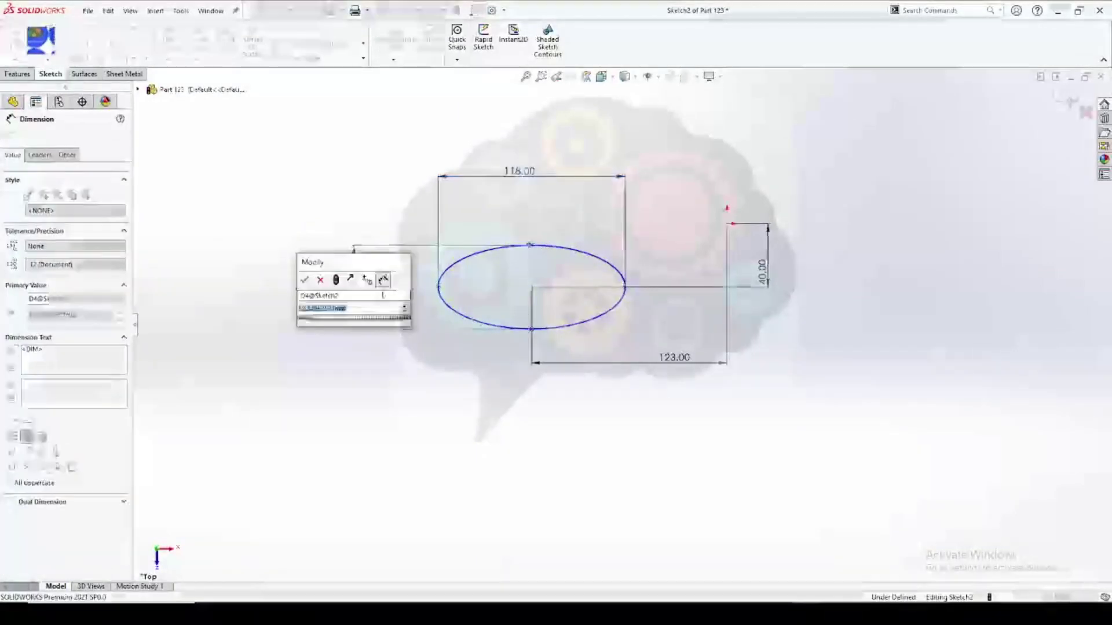
pyautogui.write('50')
pyautogui.press('Return')
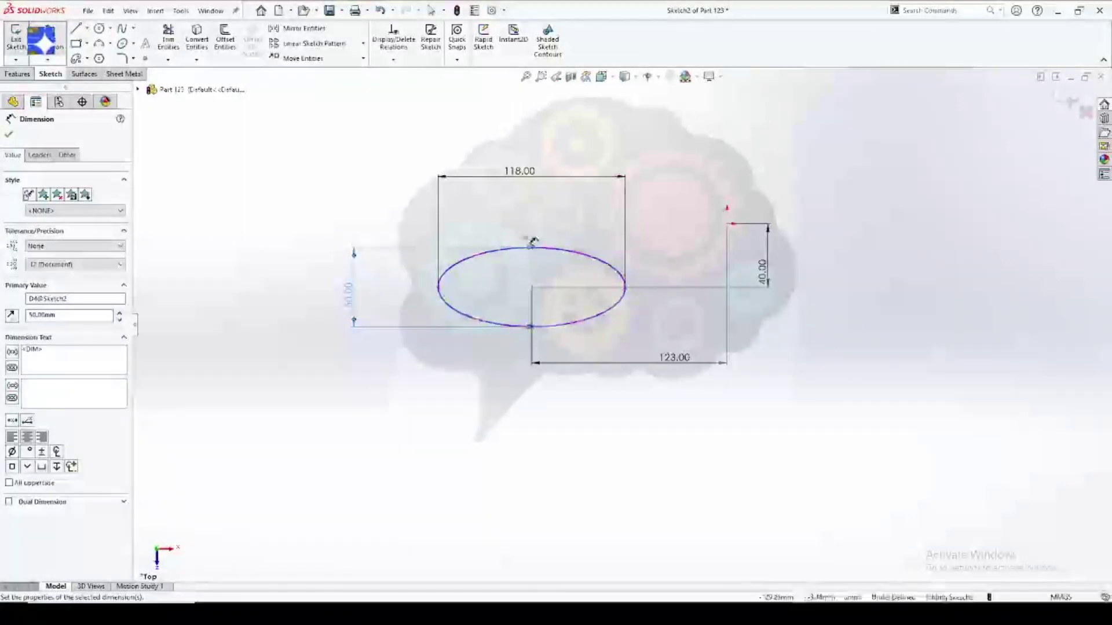
# Draw a horizontal construction line from the ellipse's left end point to its right end point.
pyautogui.click(78, 30)
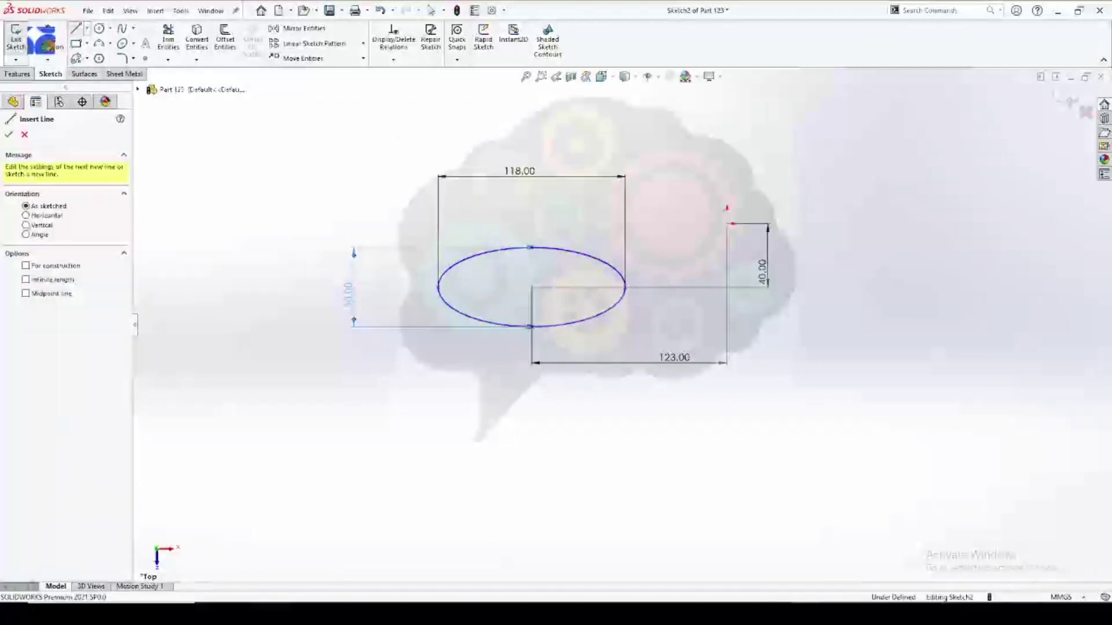
pyautogui.click(26, 214)
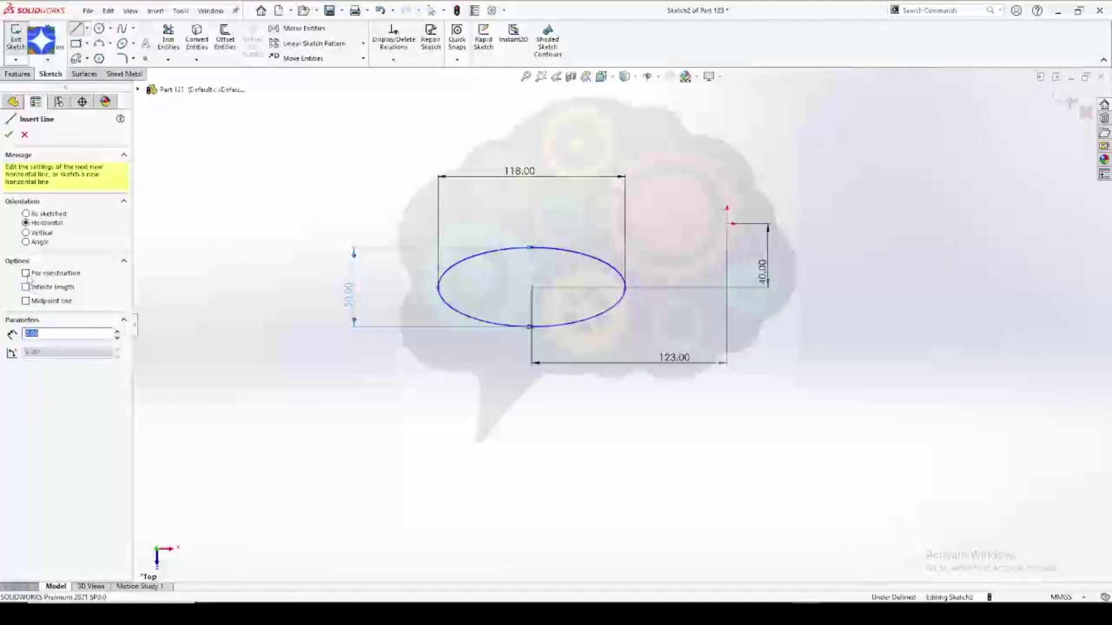
pyautogui.click(438, 287)
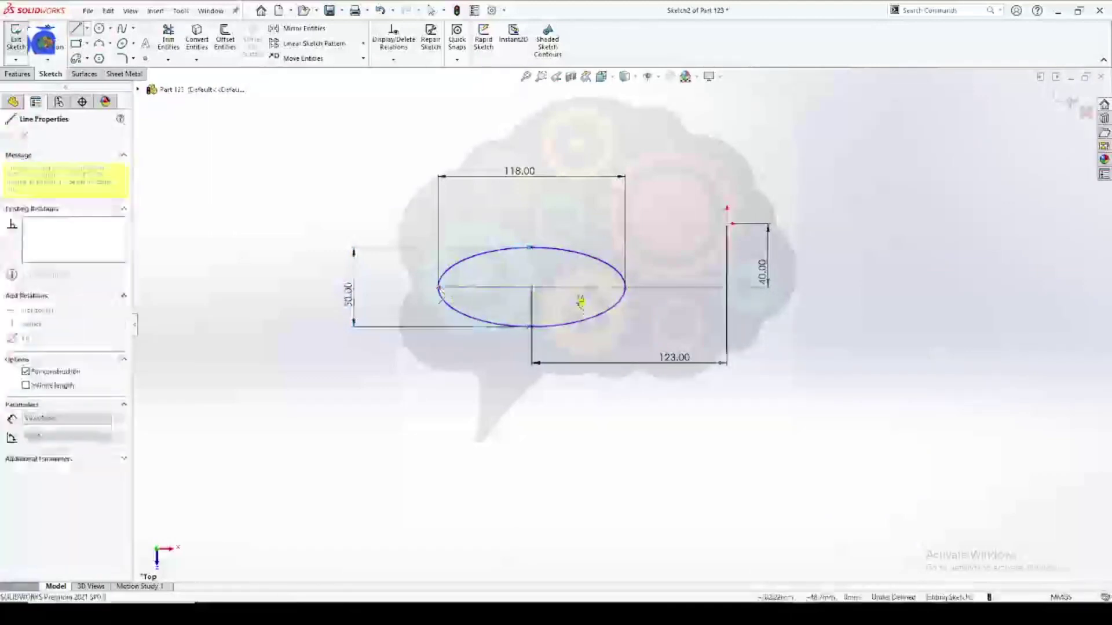
pyautogui.click(625, 288)
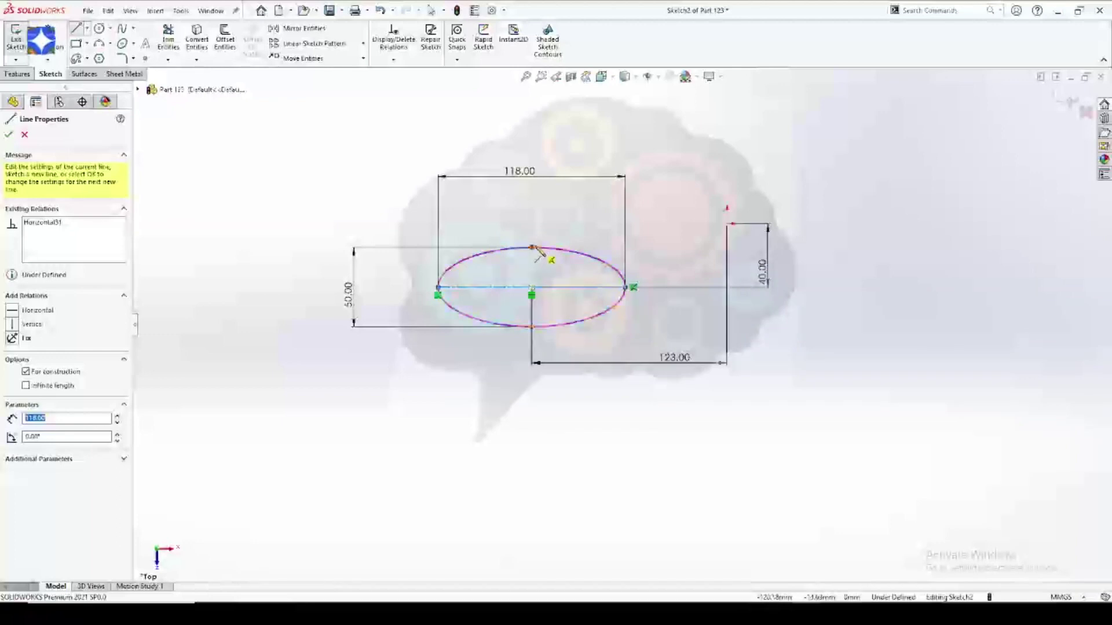
pyautogui.click(547, 307)
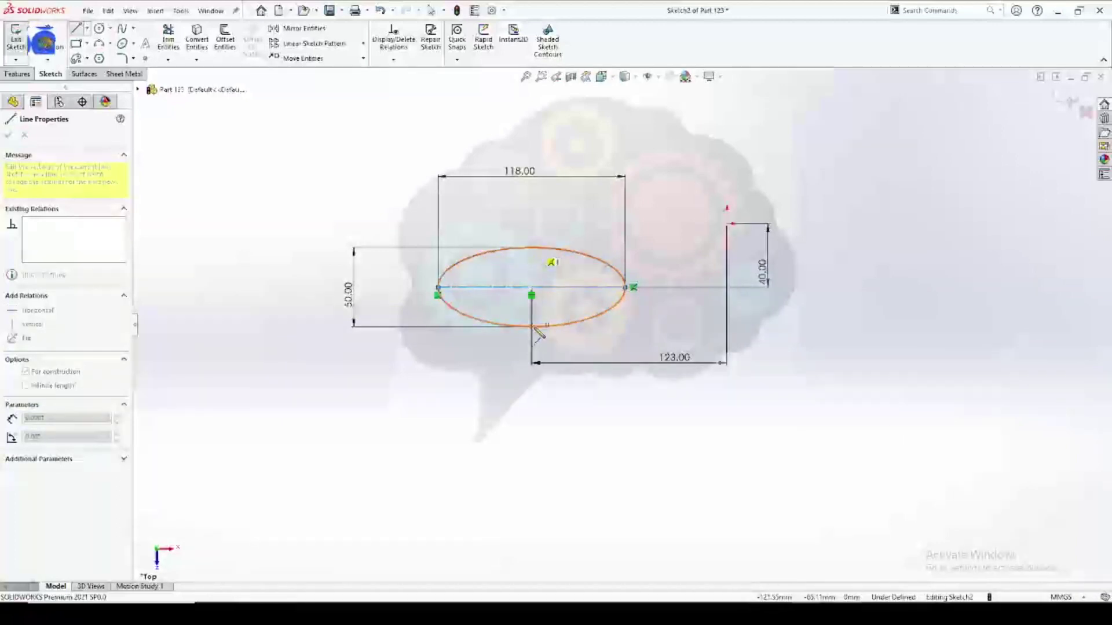
pyautogui.press('Escape')
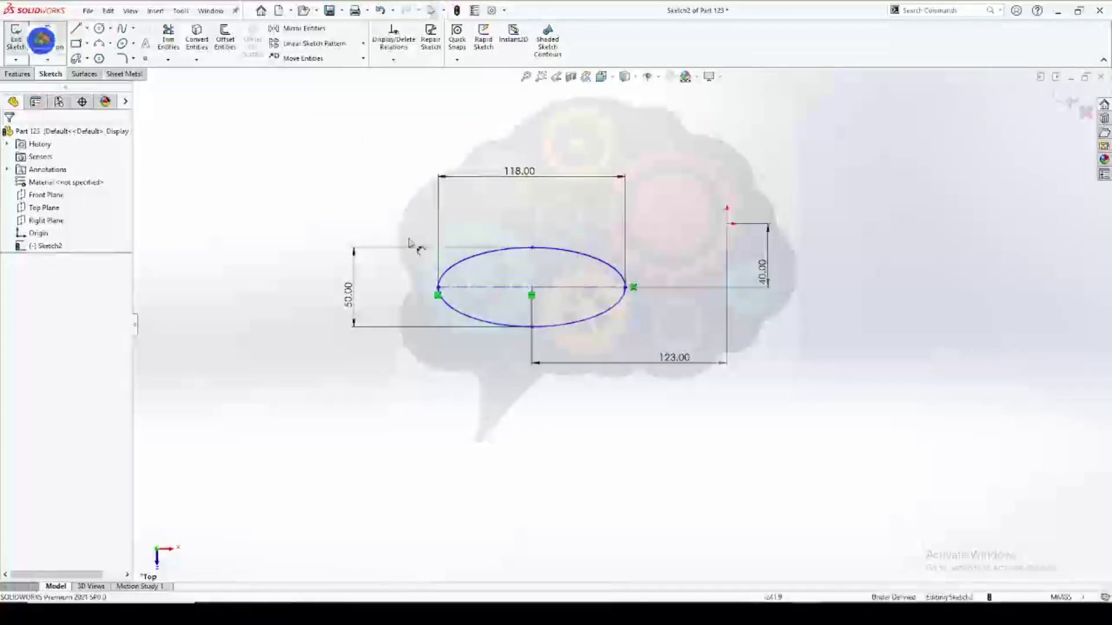
# Fix the ellipse and delete it, then undo the deletion to restore it.
pyautogui.click(571, 251)
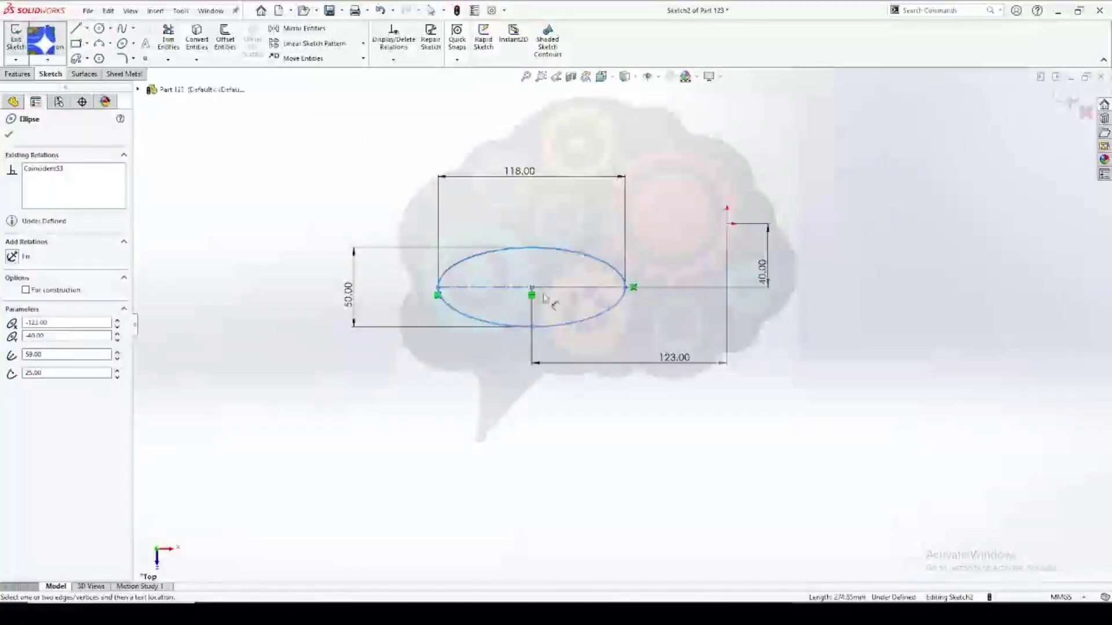
pyautogui.press('Tab')
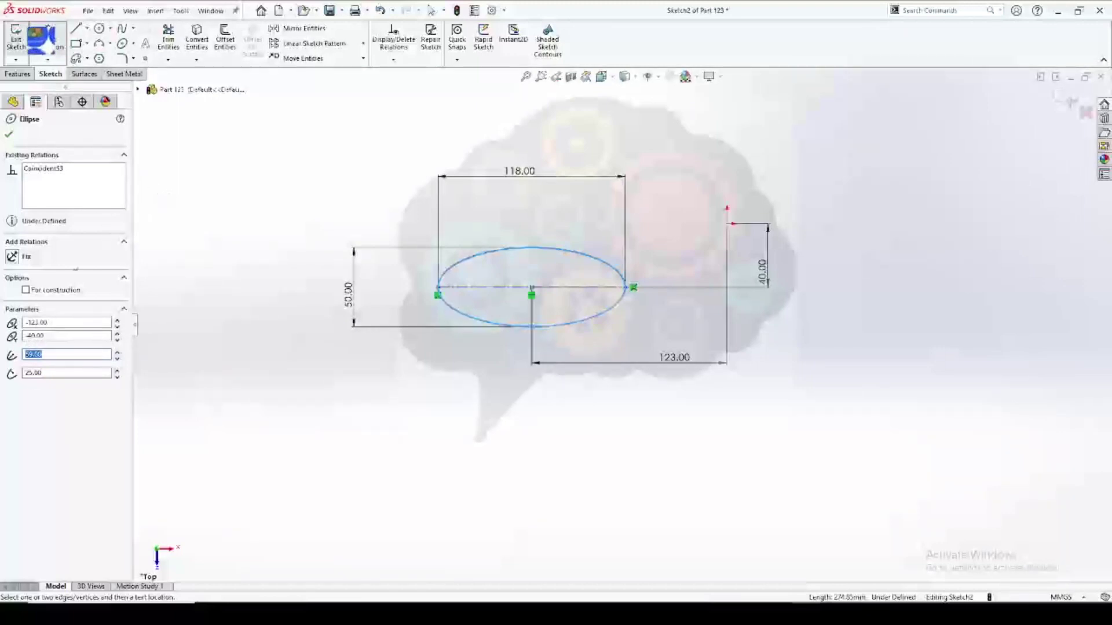
pyautogui.click(10, 258)
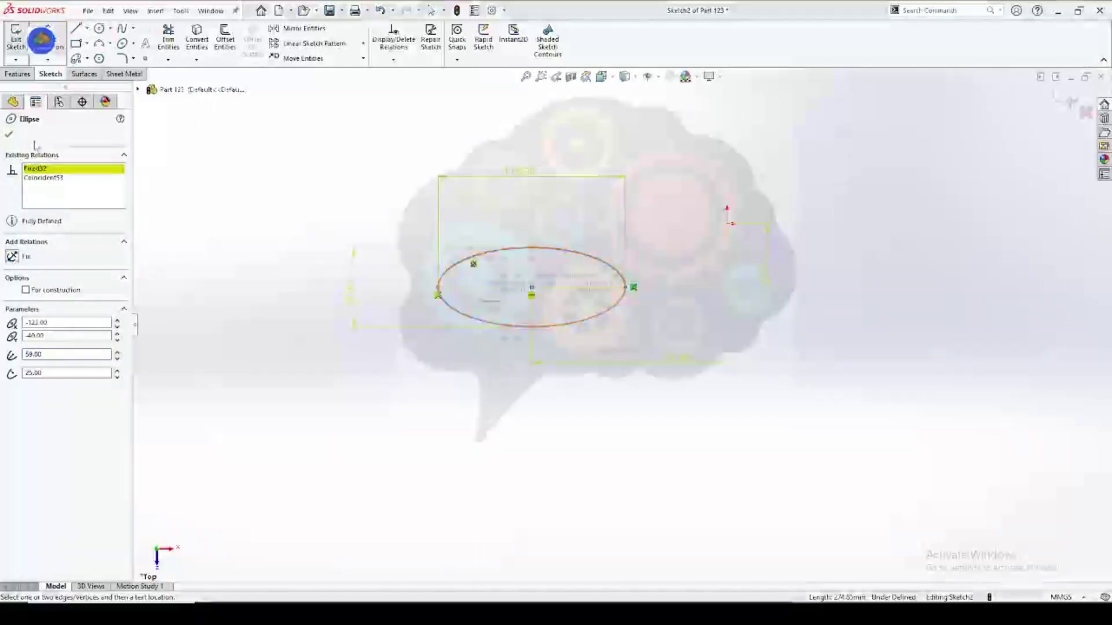
pyautogui.press('Delete')
pyautogui.click(490, 305)
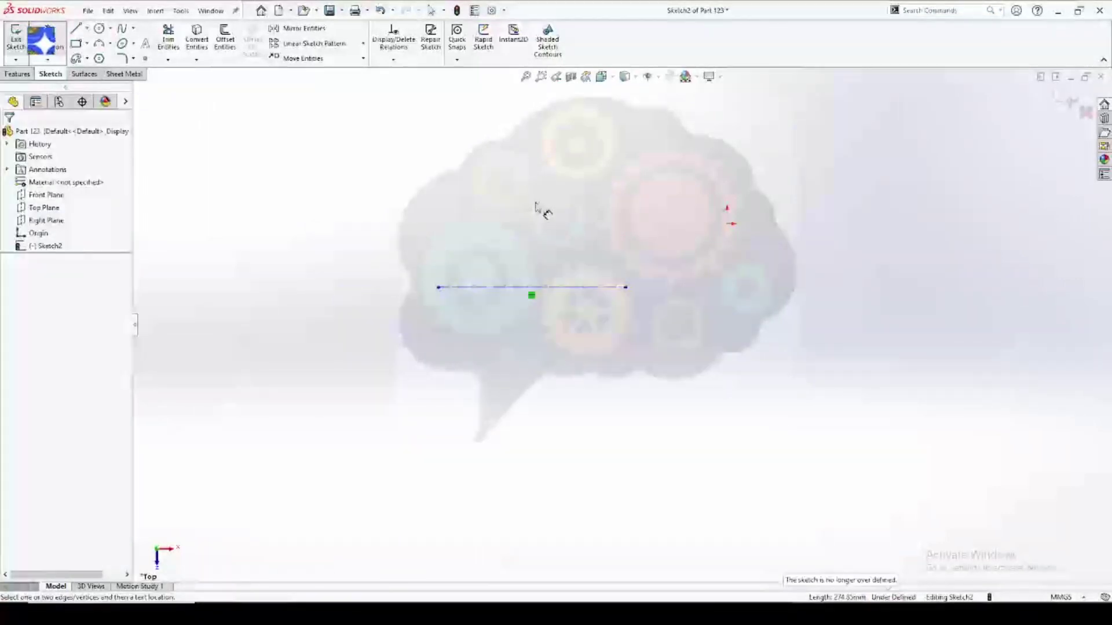
pyautogui.press('Escape')
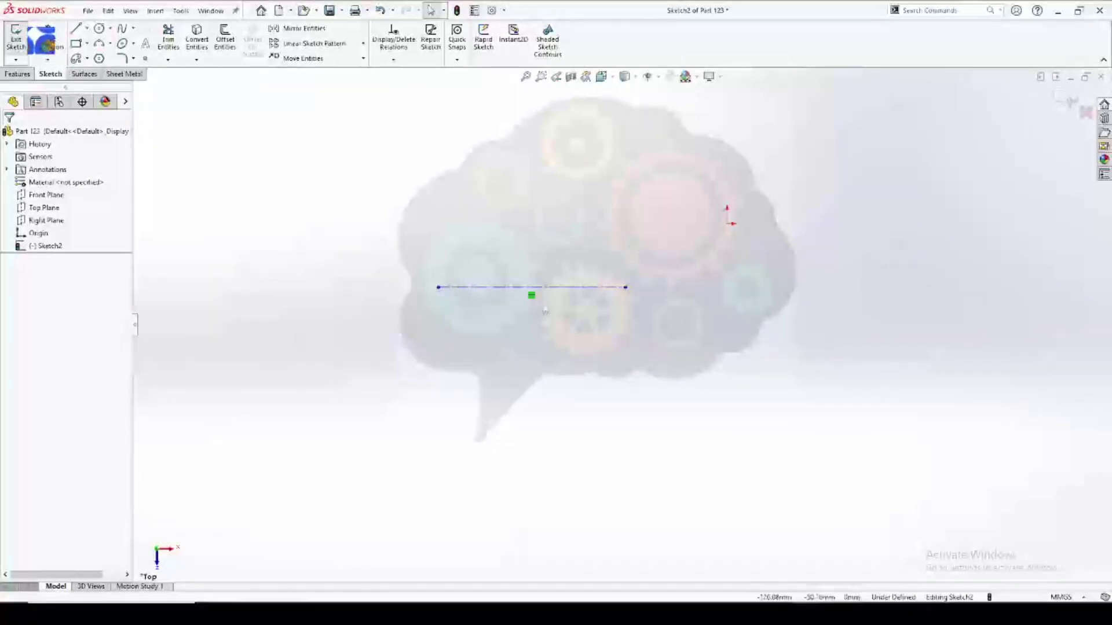
pyautogui.hotkey('ctrl', 'z')
# Check the restored ellipse and its construction axis, then activate the Line tool.
pyautogui.click(596, 249)
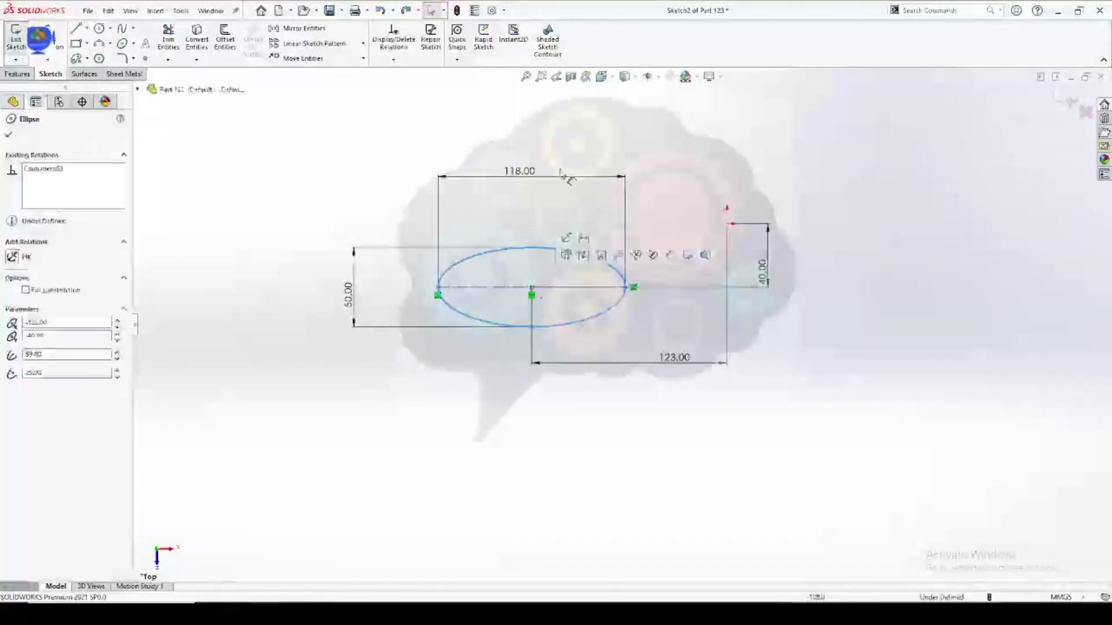
pyautogui.click(556, 240)
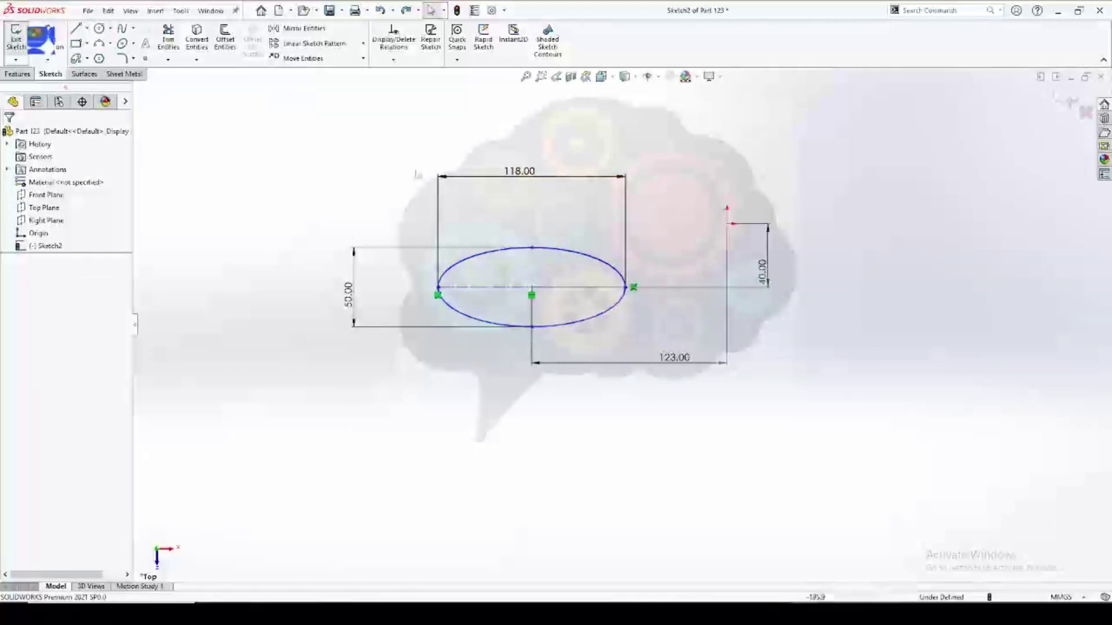
pyautogui.click(133, 44)
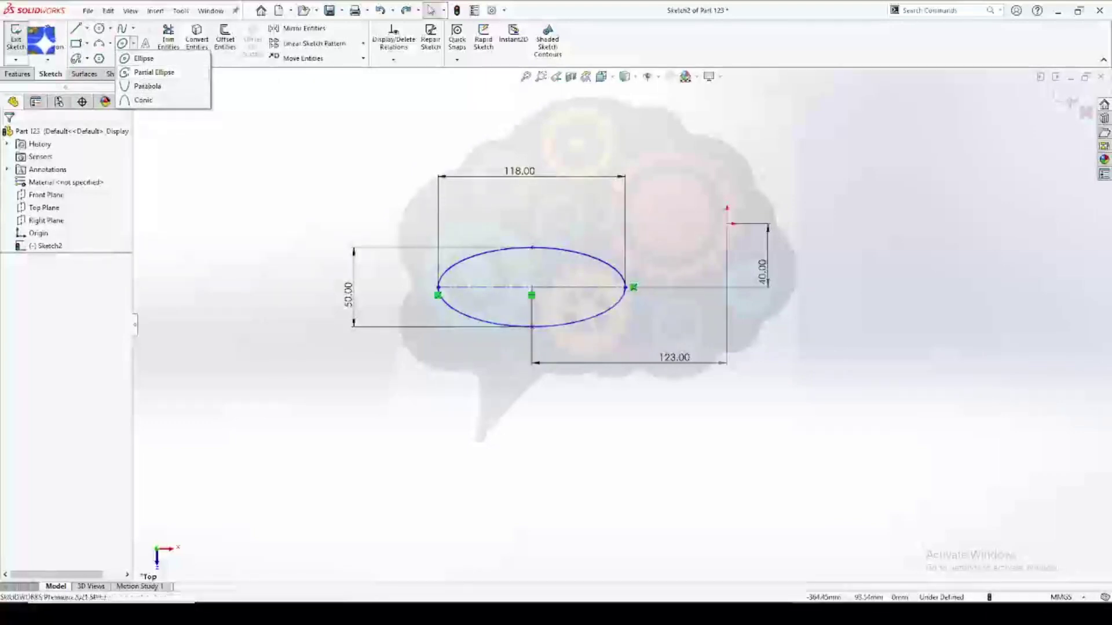
pyautogui.click(506, 288)
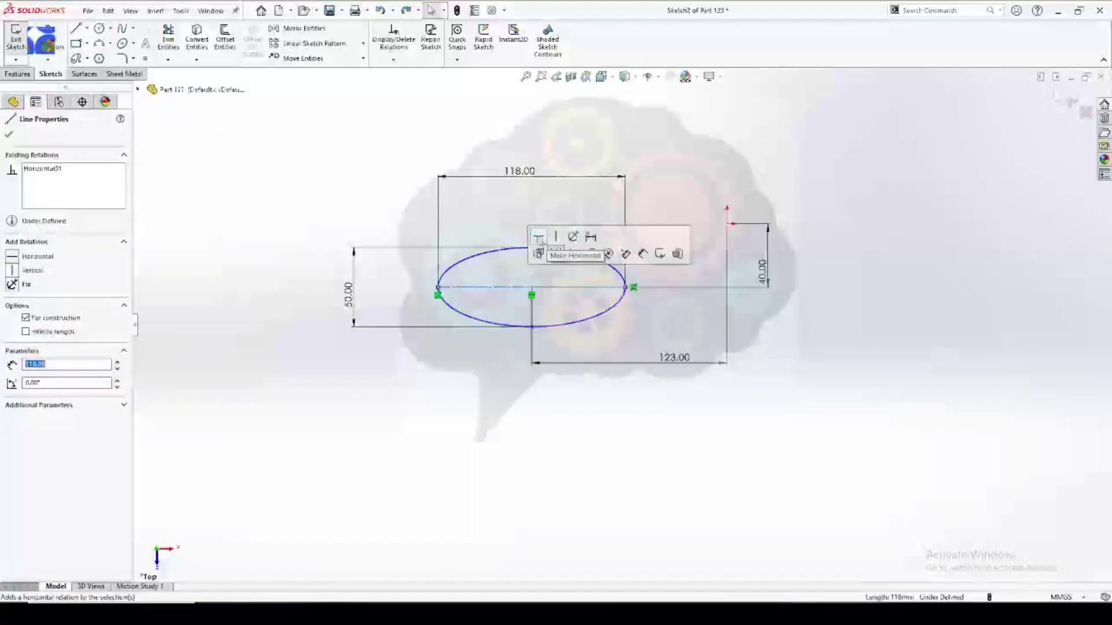
pyautogui.click(618, 246)
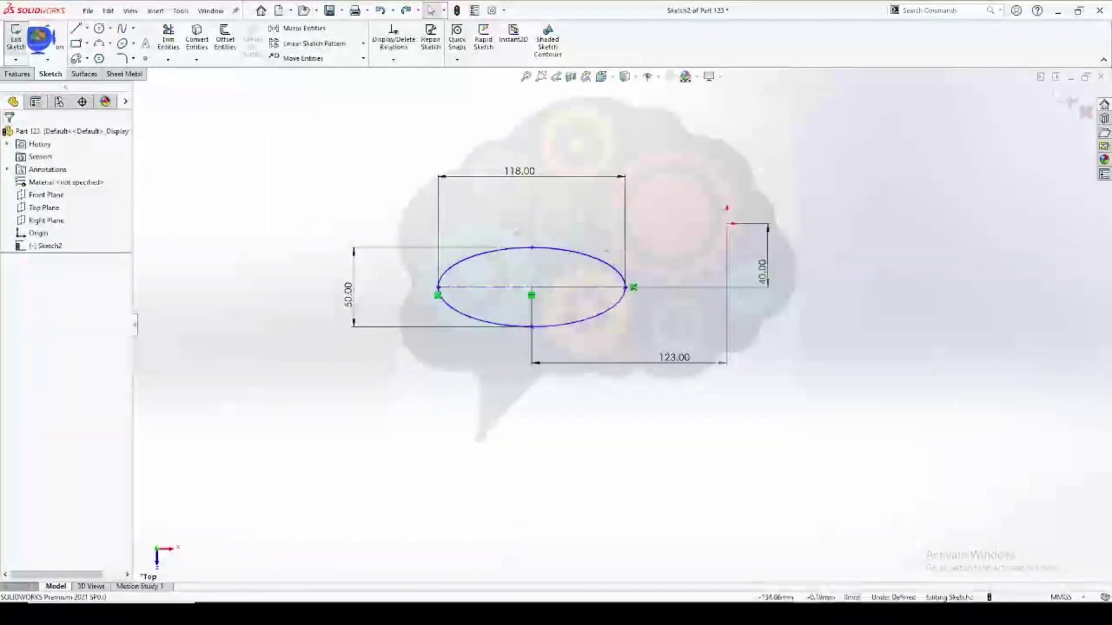
pyautogui.click(75, 29)
# Draw a vertical construction line through the ellipse centre from its top point to its bottom point.
pyautogui.click(25, 224)
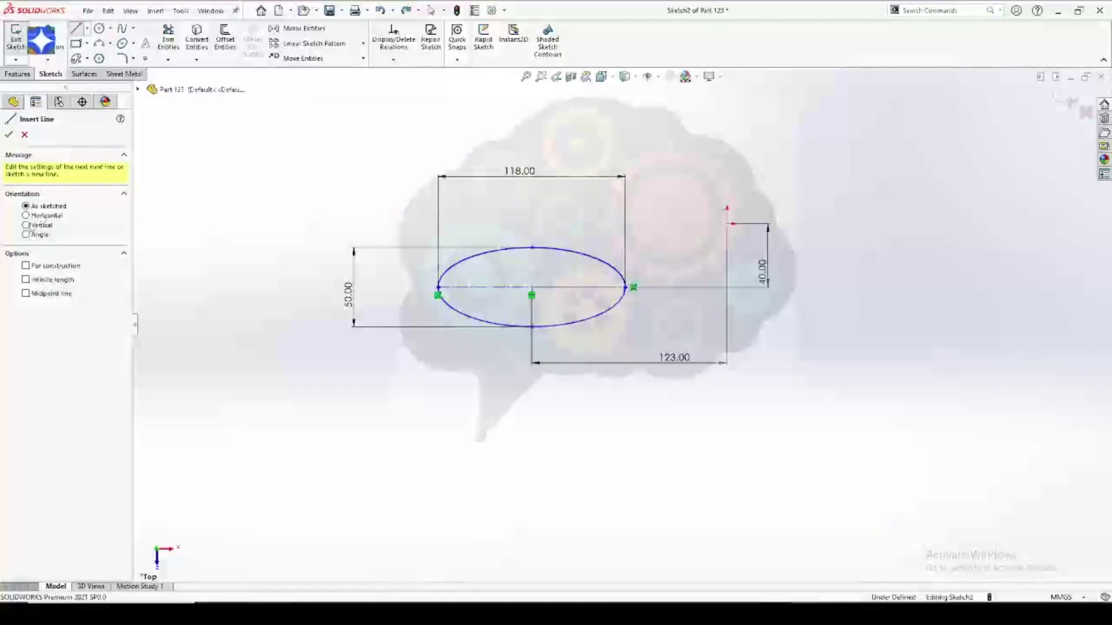
pyautogui.click(532, 248)
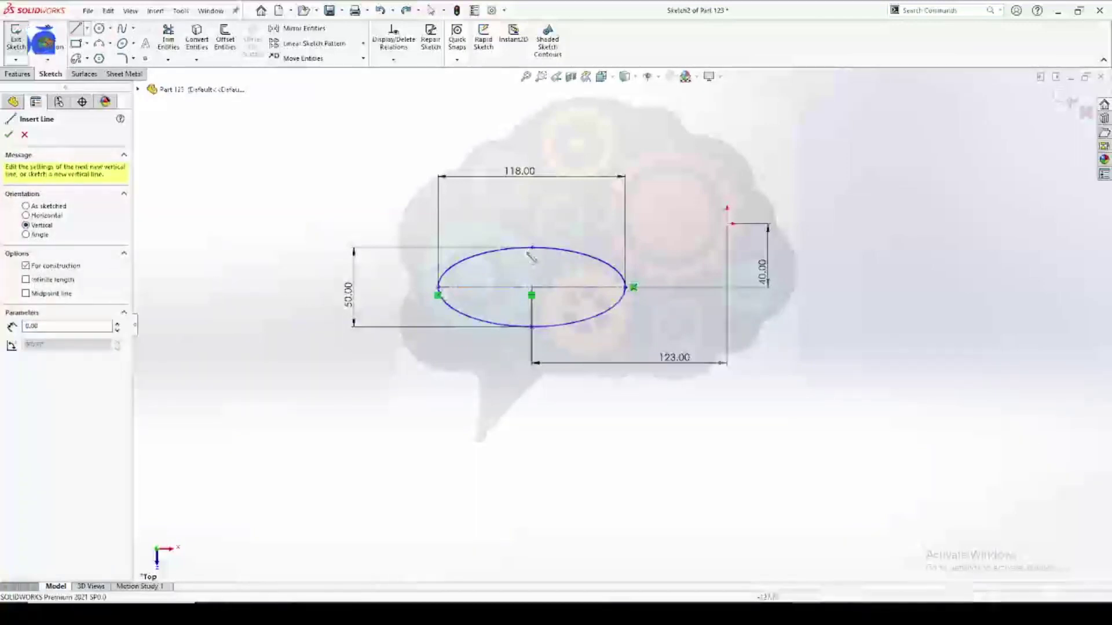
pyautogui.click(533, 328)
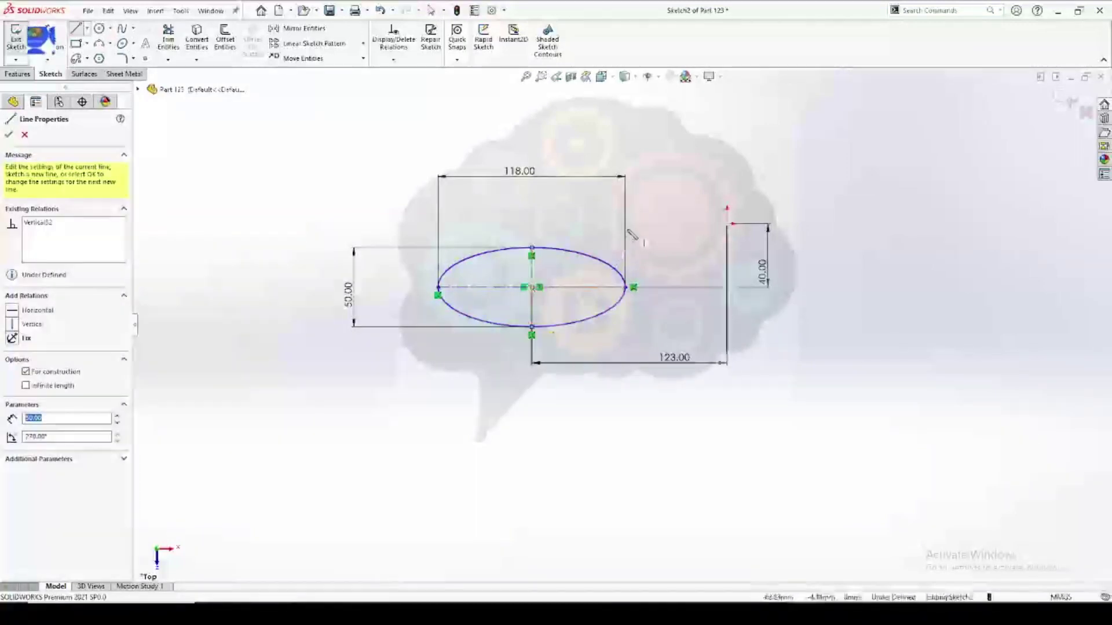
pyautogui.press('Escape')
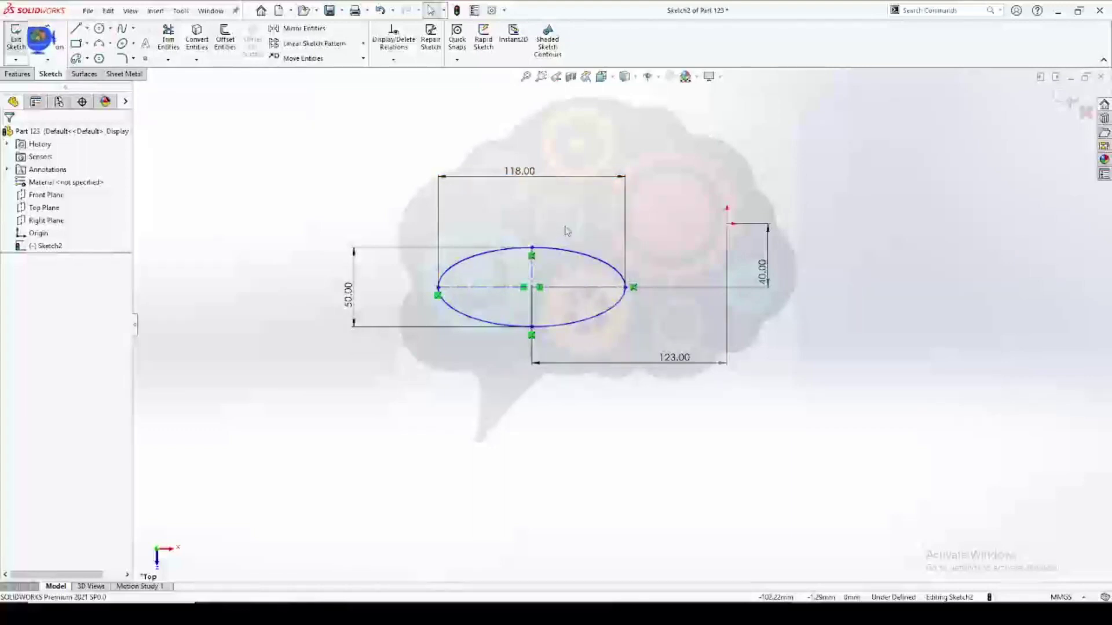
# Delete the ellipse's 118.00 width and 50.00 height dimensions.
pyautogui.click(519, 172)
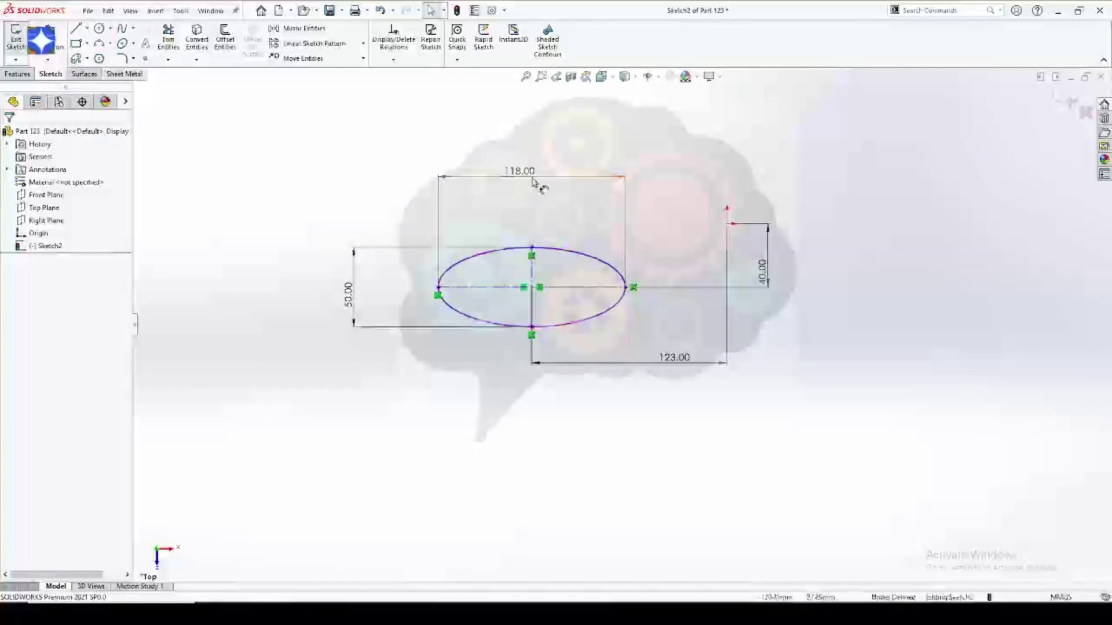
pyautogui.press('Delete')
pyautogui.click(349, 293)
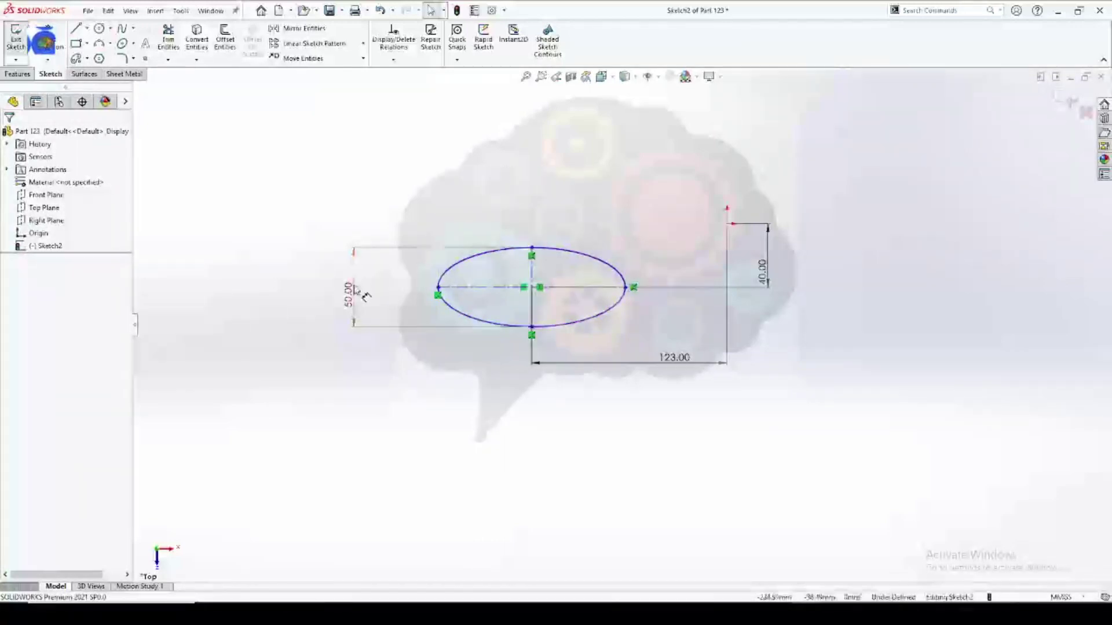
pyautogui.press('Delete')
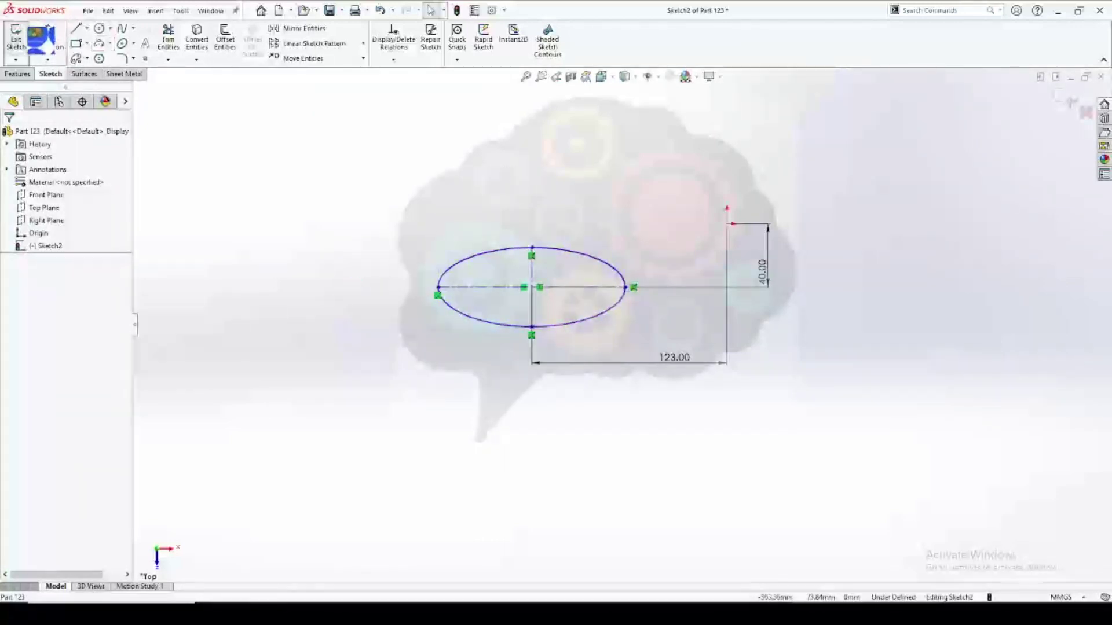
# Dimension the half-axes from the centre: 25.00 to the bottom point, 59.00 to the left end.
pyautogui.click(532, 334)
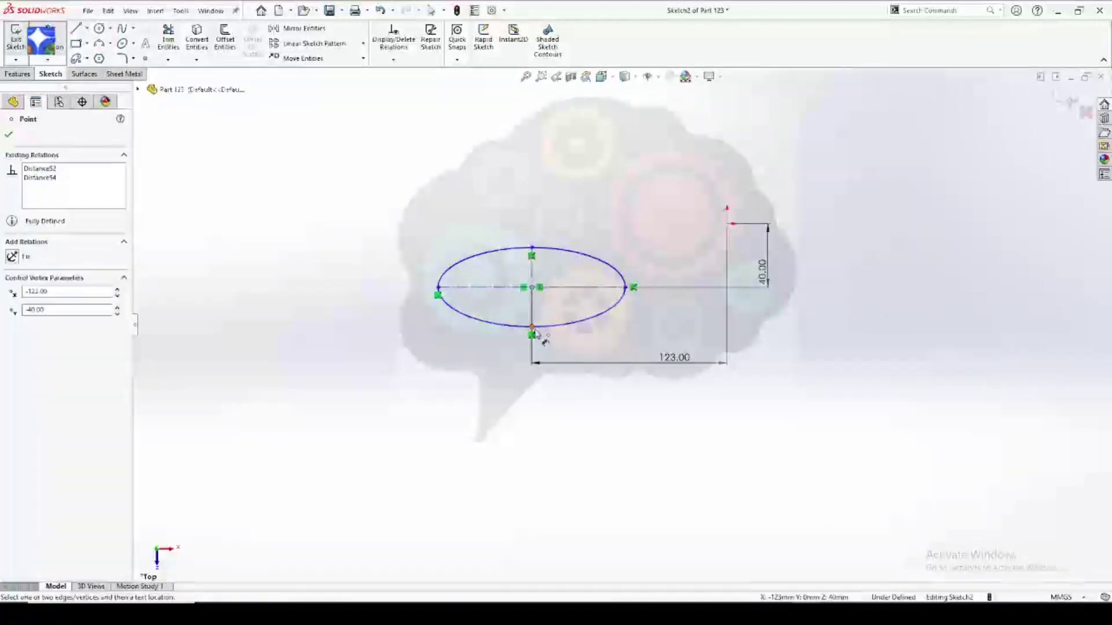
pyautogui.click(633, 288)
pyautogui.click(675, 323)
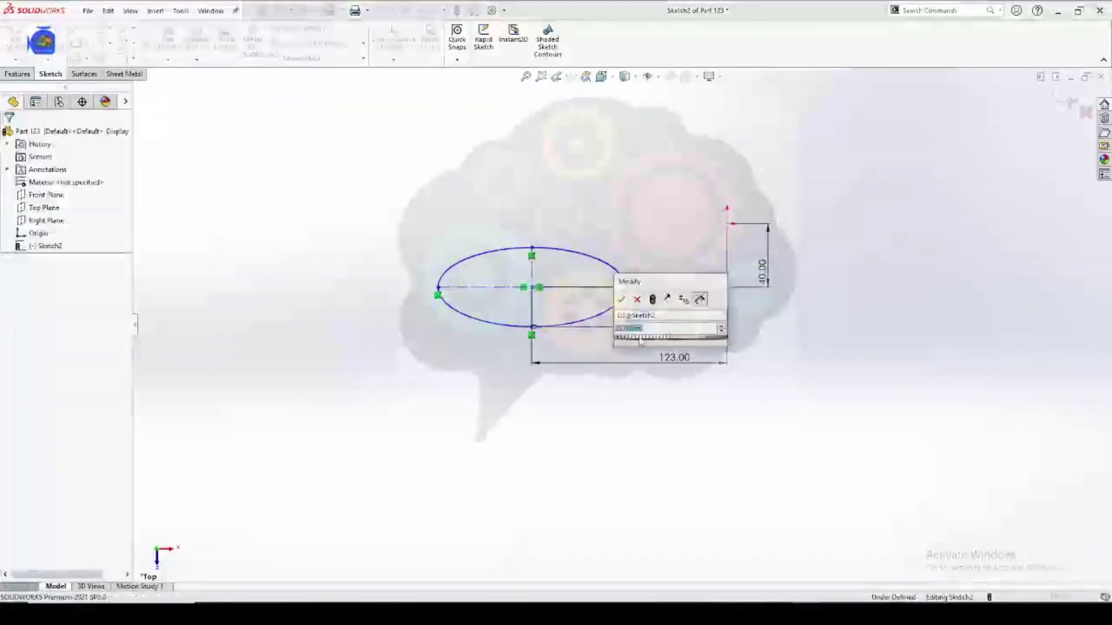
pyautogui.click(621, 299)
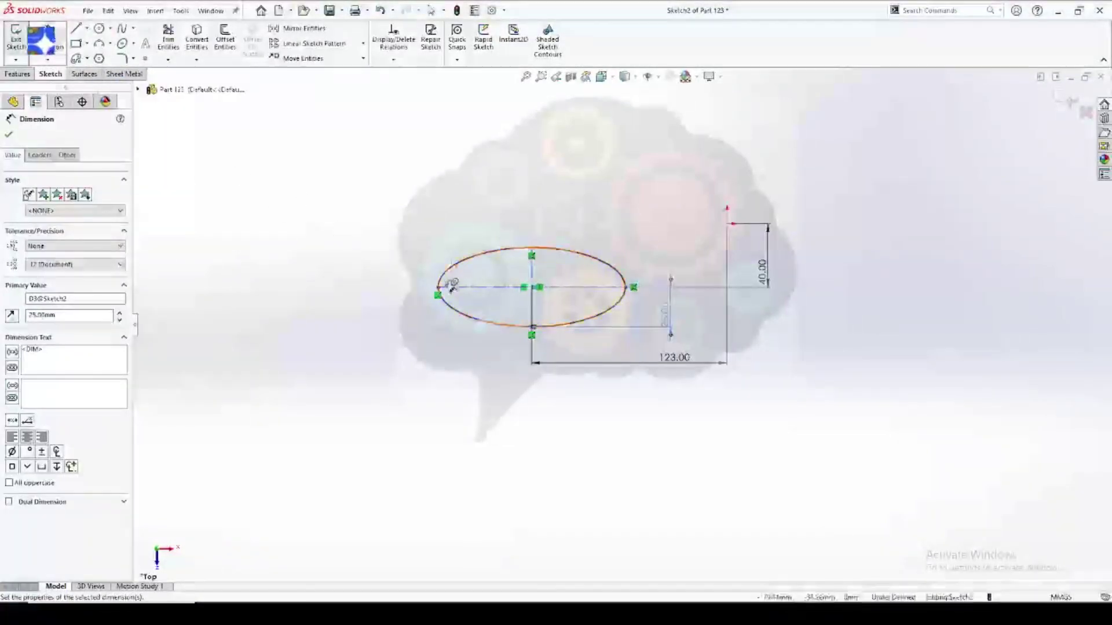
pyautogui.click(532, 288)
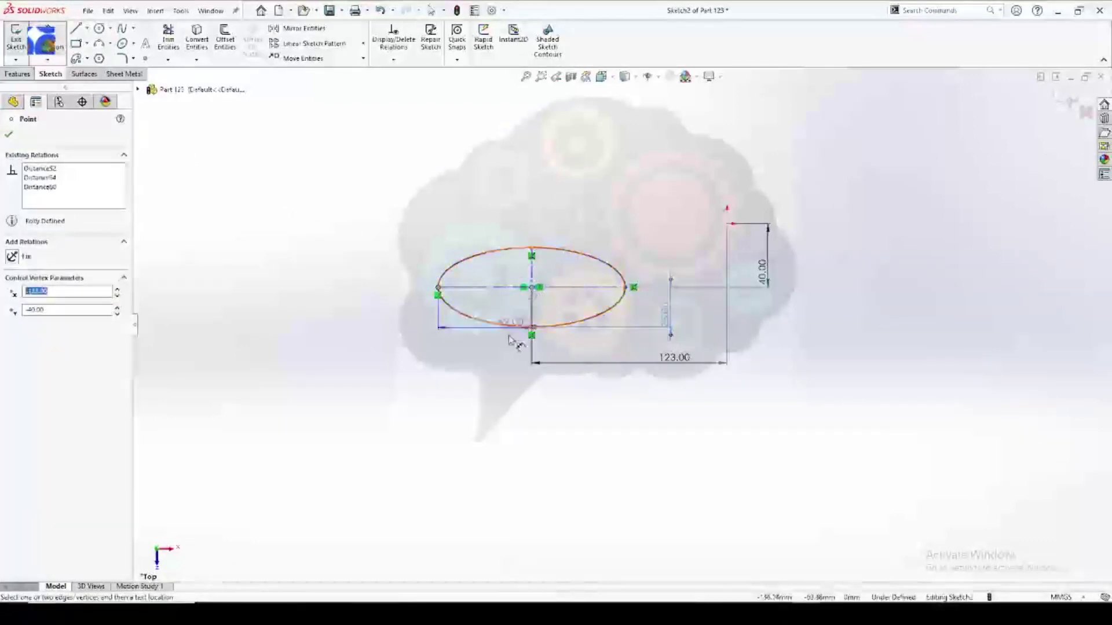
pyautogui.click(466, 319)
pyautogui.click(450, 348)
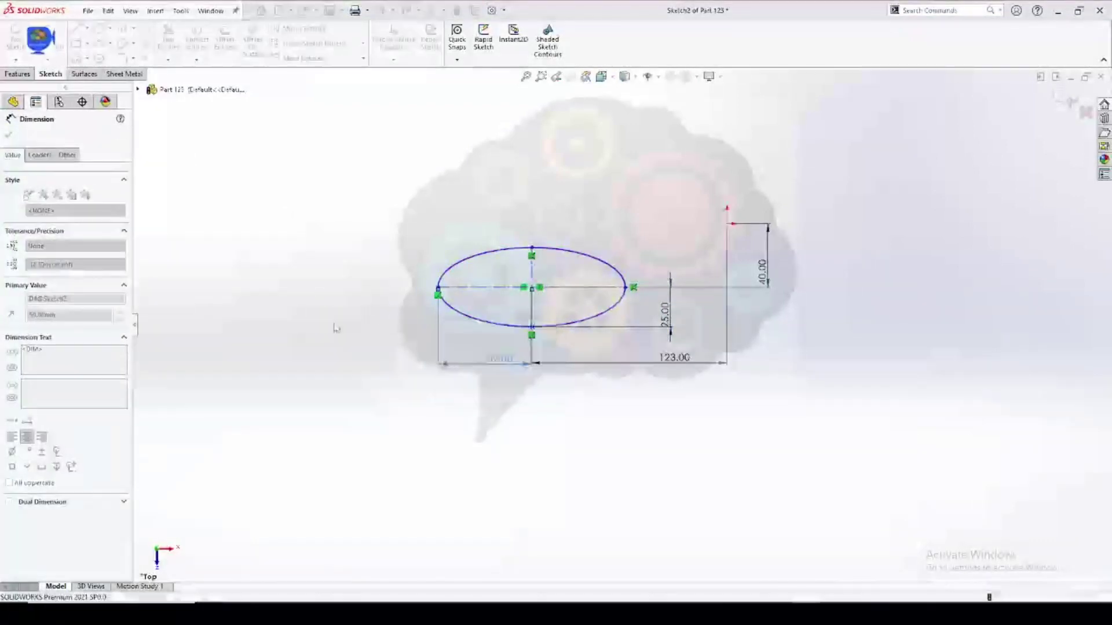
pyautogui.click(242, 234)
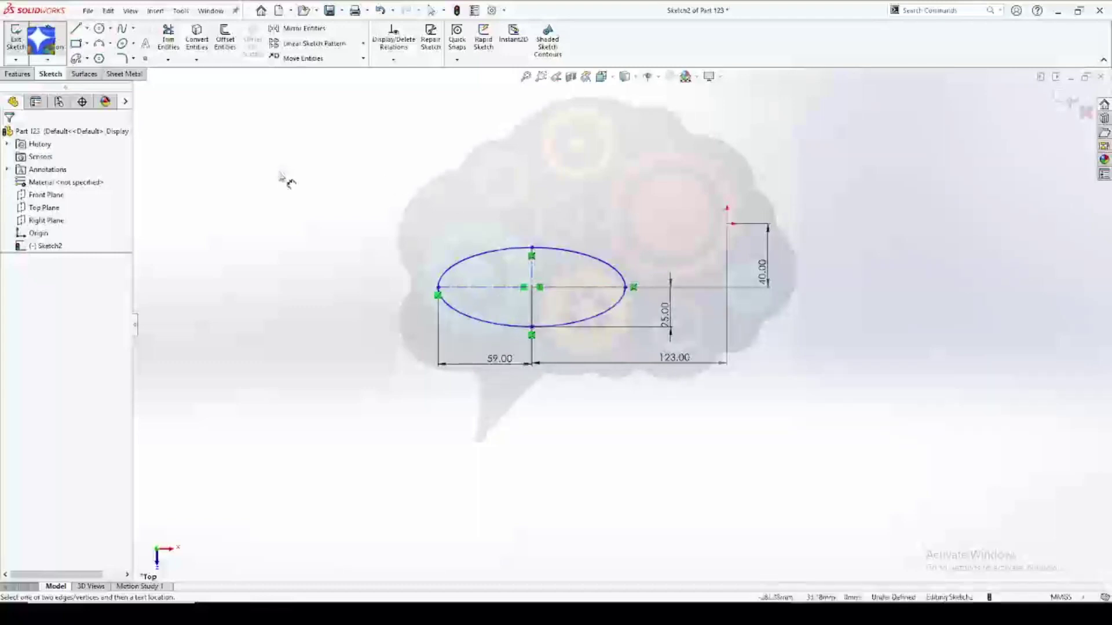
# Draw a partial ellipse above and left of the ellipse, with its major axis pointing straight up.
pyautogui.click(133, 43)
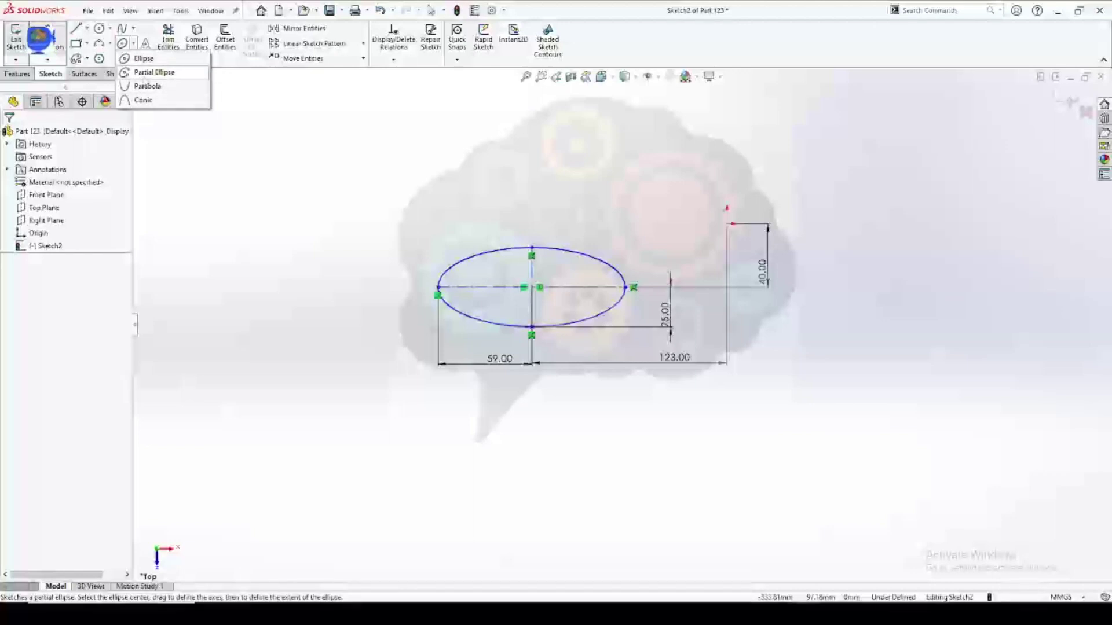
pyautogui.click(154, 72)
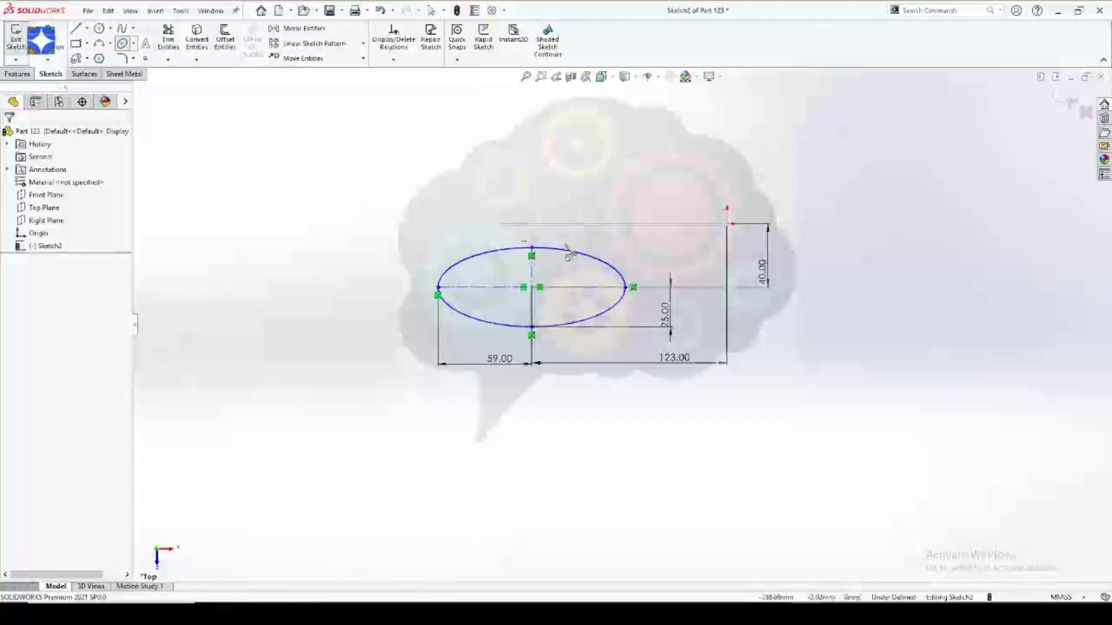
pyautogui.click(417, 222)
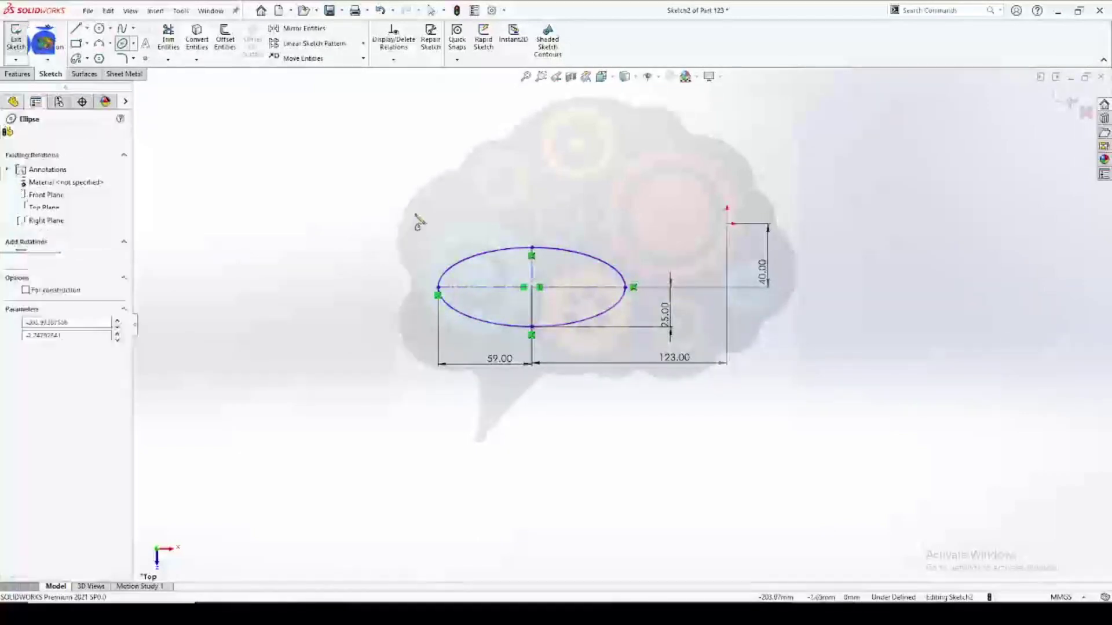
pyautogui.click(403, 228)
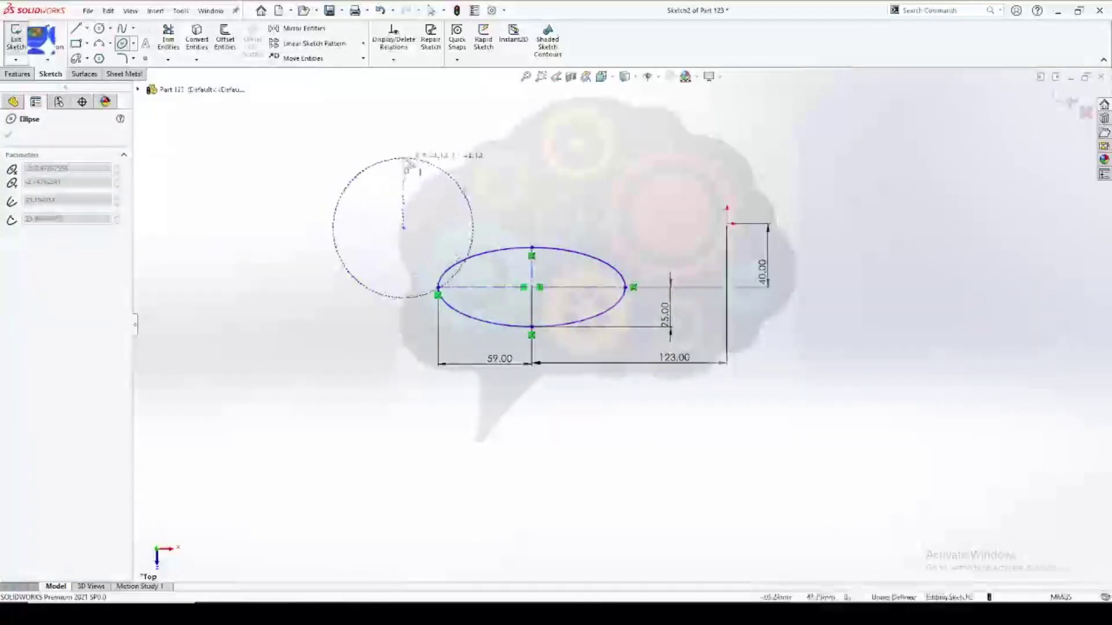
pyautogui.click(403, 118)
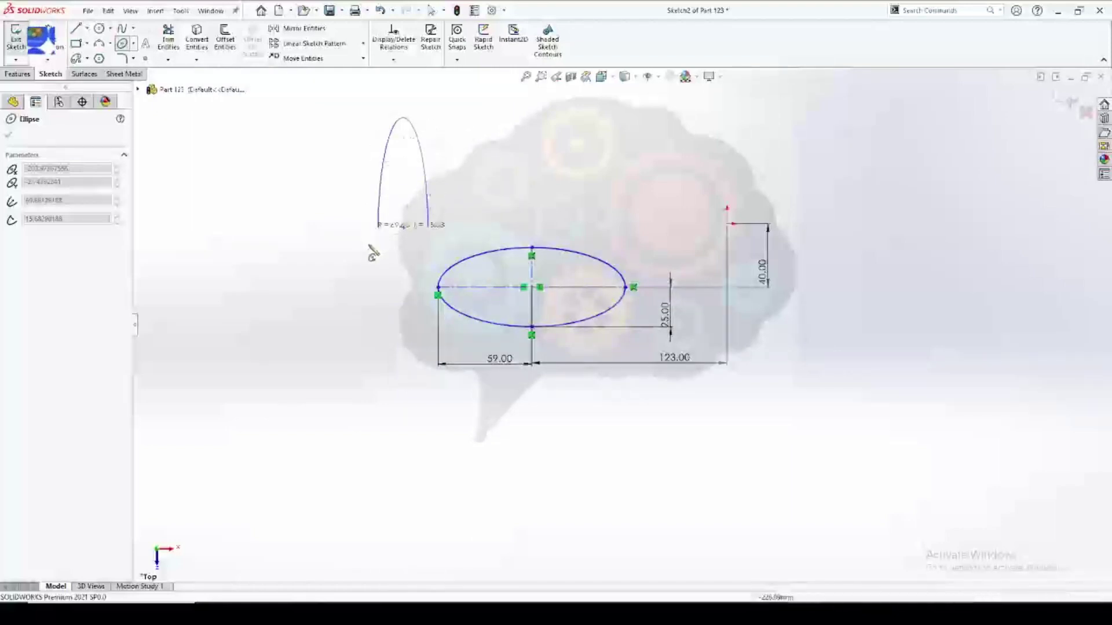
pyautogui.click(387, 147)
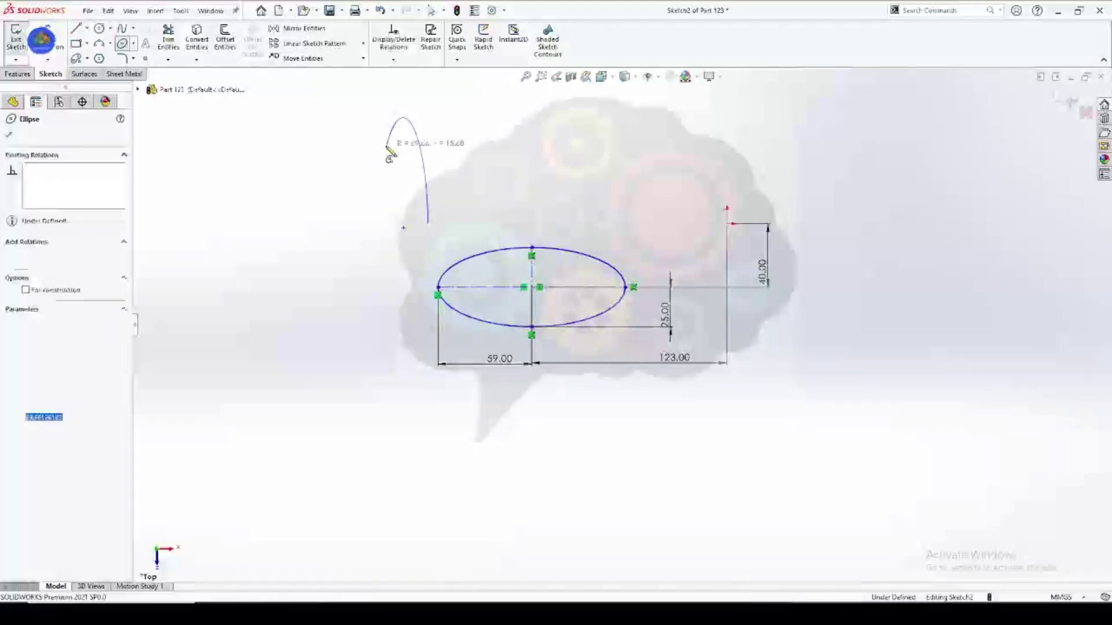
# Draw lines from each partial-ellipse arc end to its centre.
pyautogui.click(76, 28)
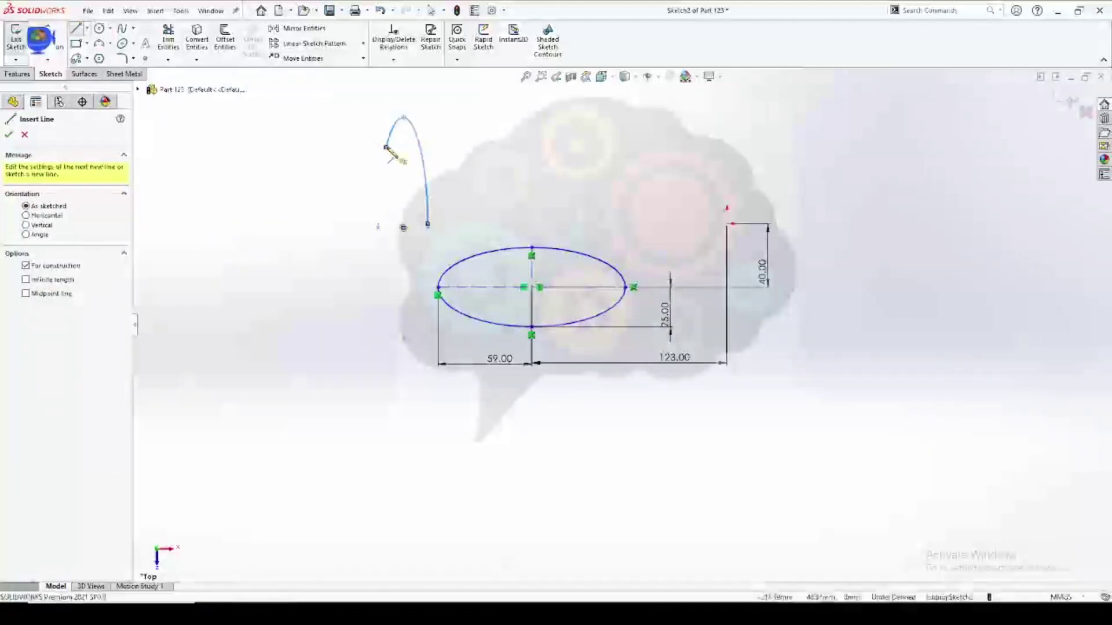
pyautogui.click(386, 147)
pyautogui.click(403, 227)
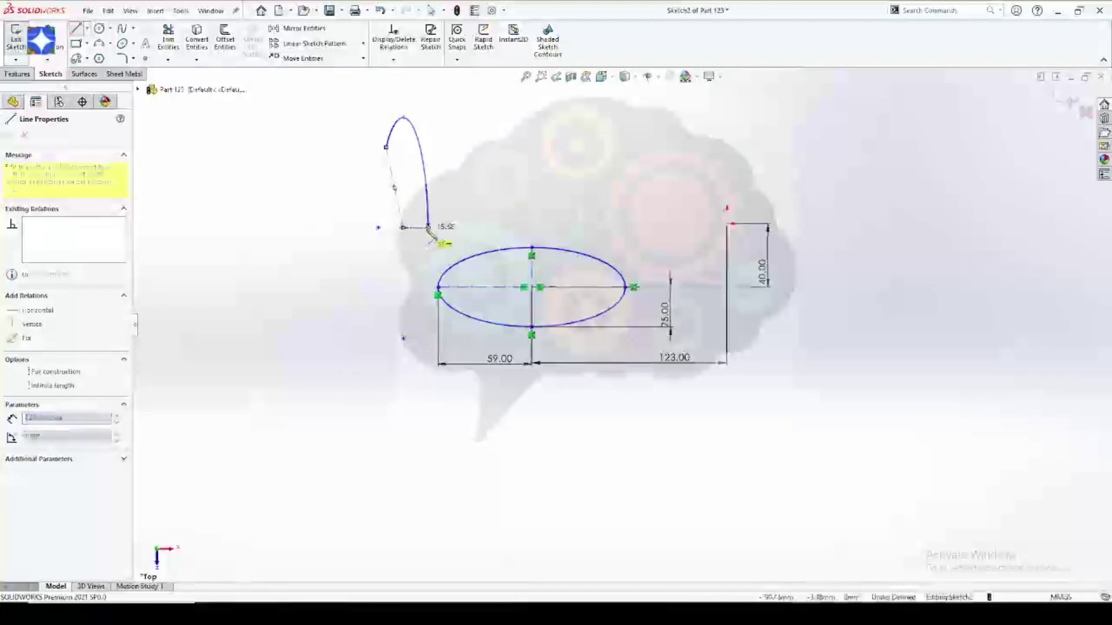
pyautogui.click(428, 227)
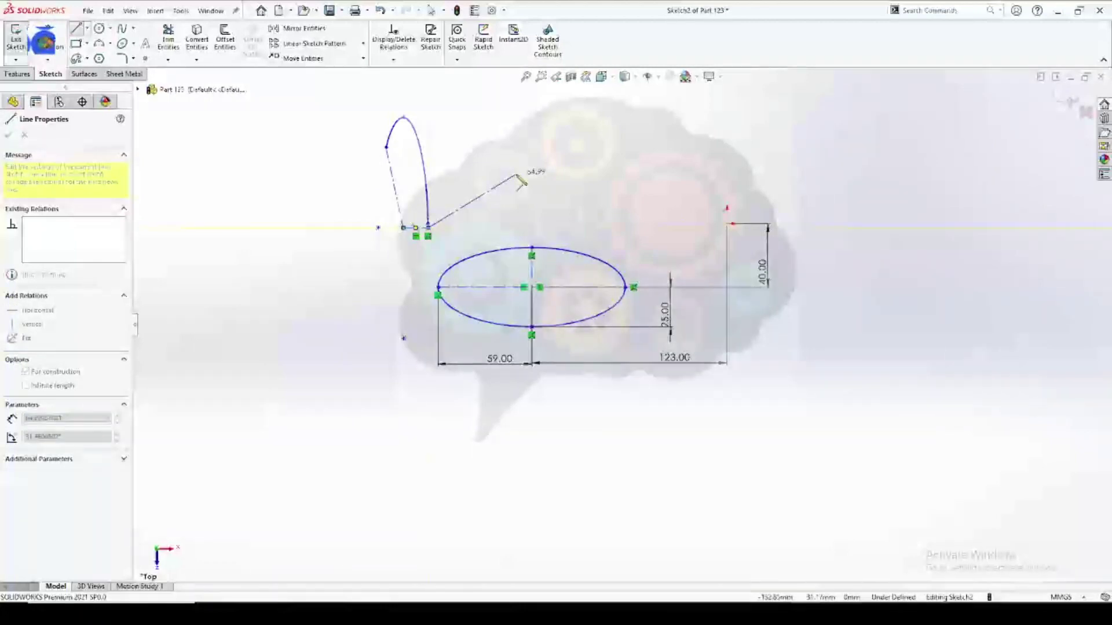
pyautogui.press('Escape')
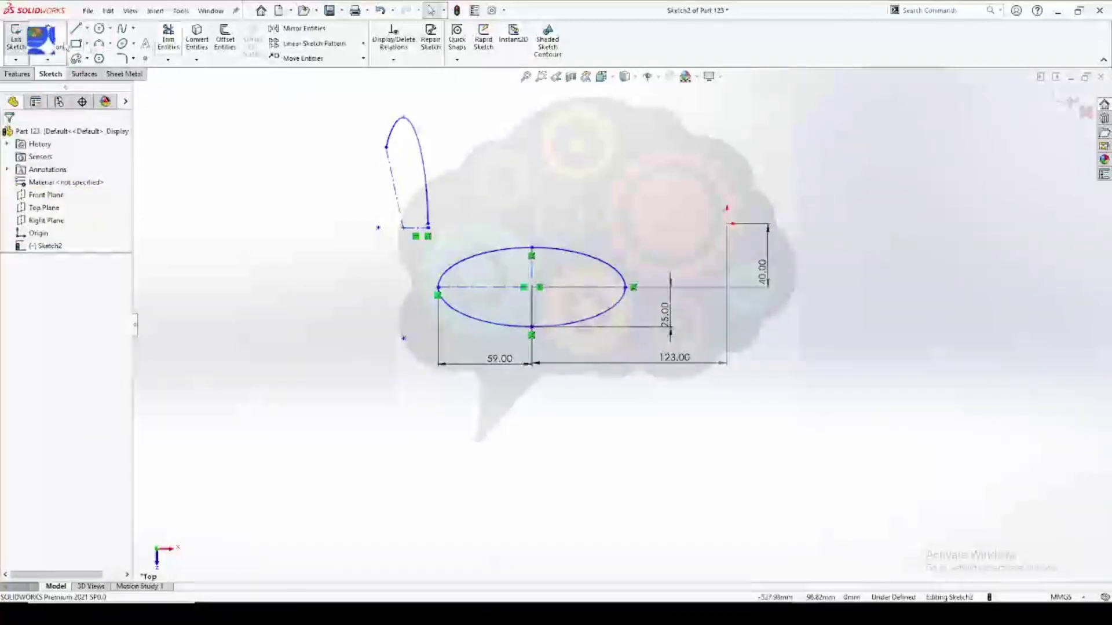
# Dimension the angle between the two lines to 120°.
pyautogui.click(415, 227)
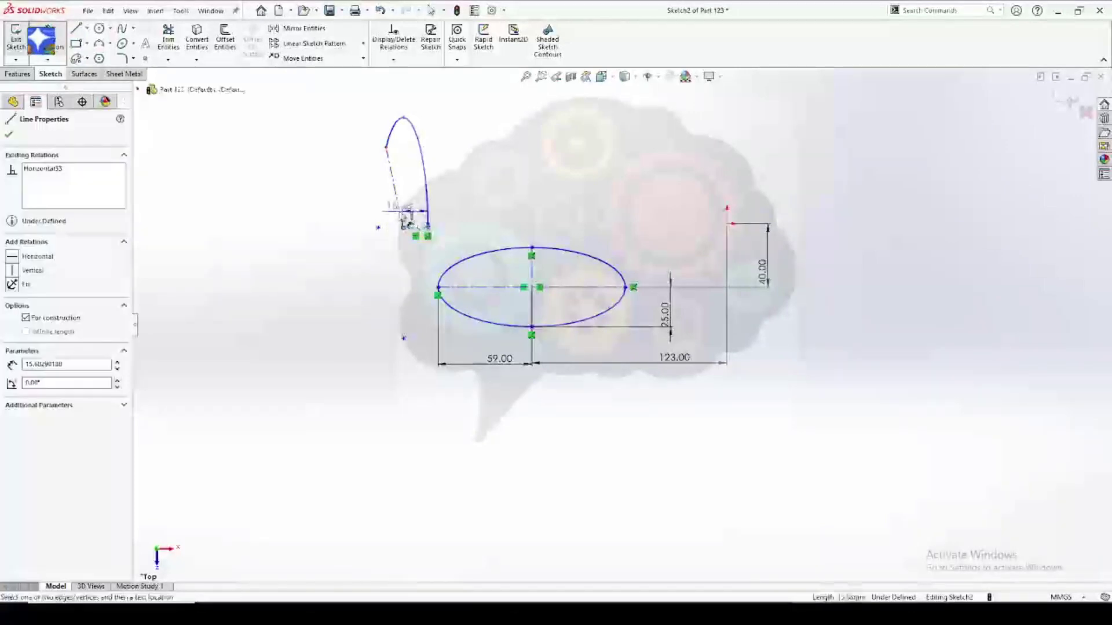
pyautogui.press('d')
pyautogui.click(435, 244)
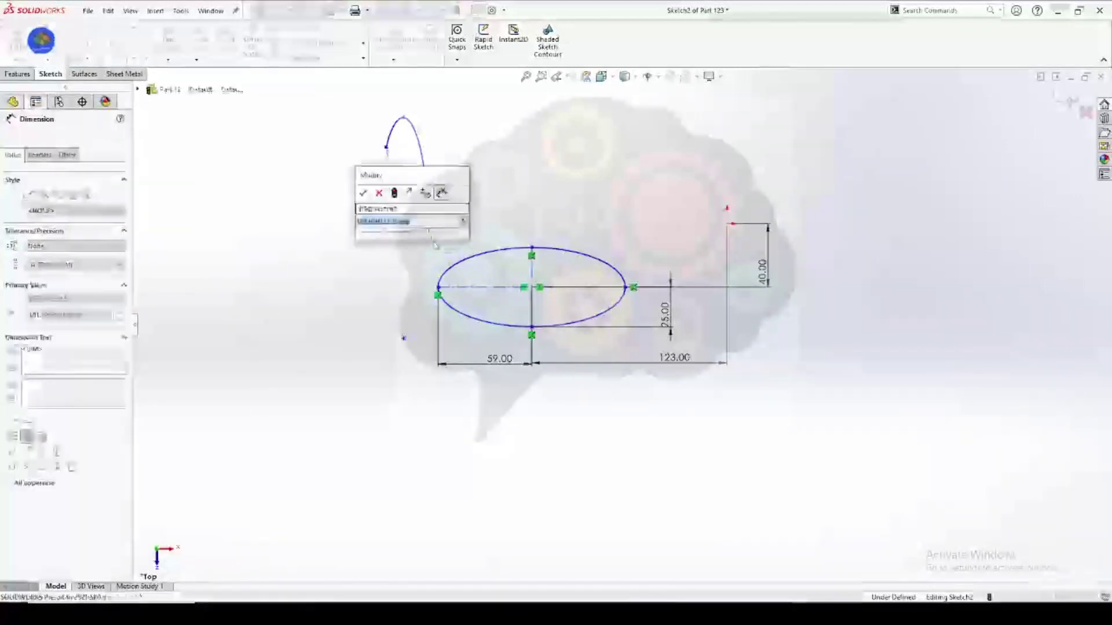
pyautogui.write('120')
pyautogui.press('Return')
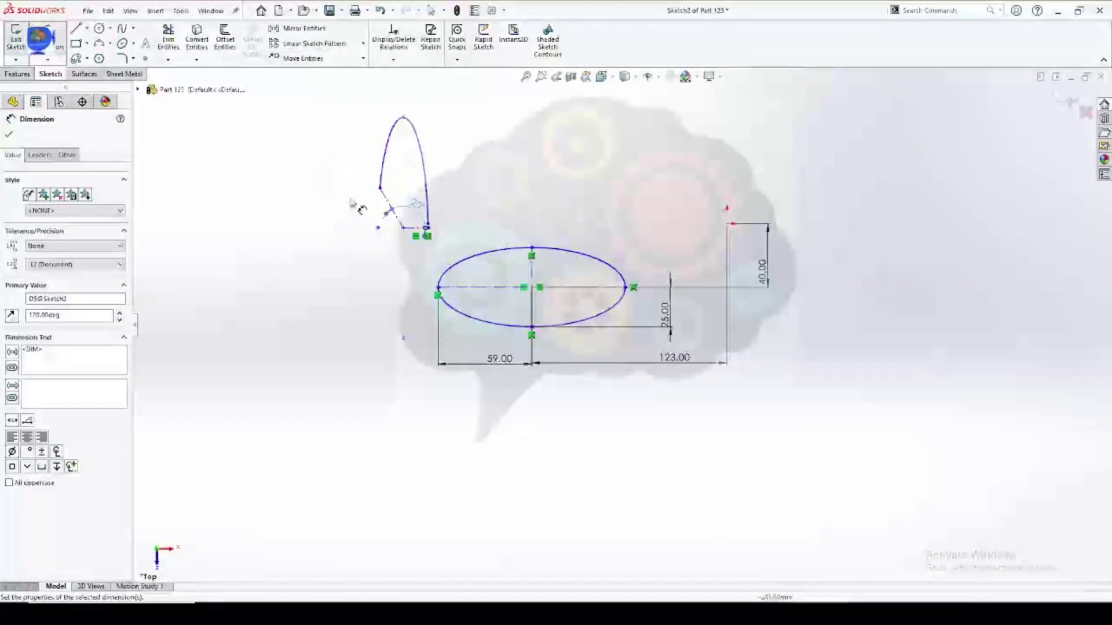
# Review the sketch, box-select all geometry and dimensions, then clear the selection.
pyautogui.scroll(2, 411, 195)
pyautogui.scroll(-5, 520, 315)
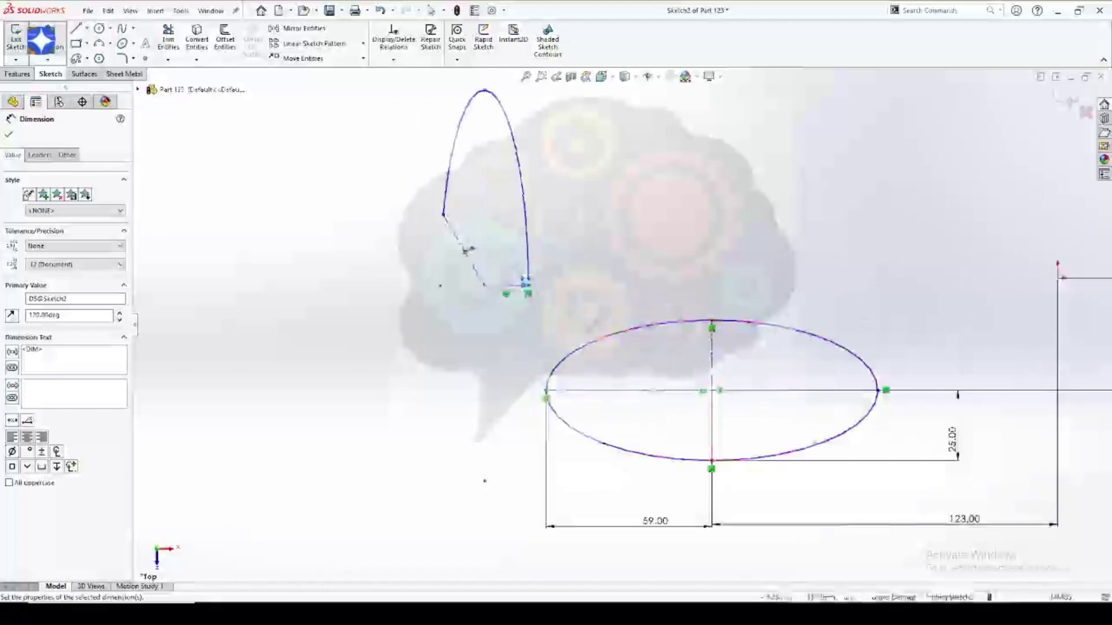
pyautogui.scroll(5, 519, 316)
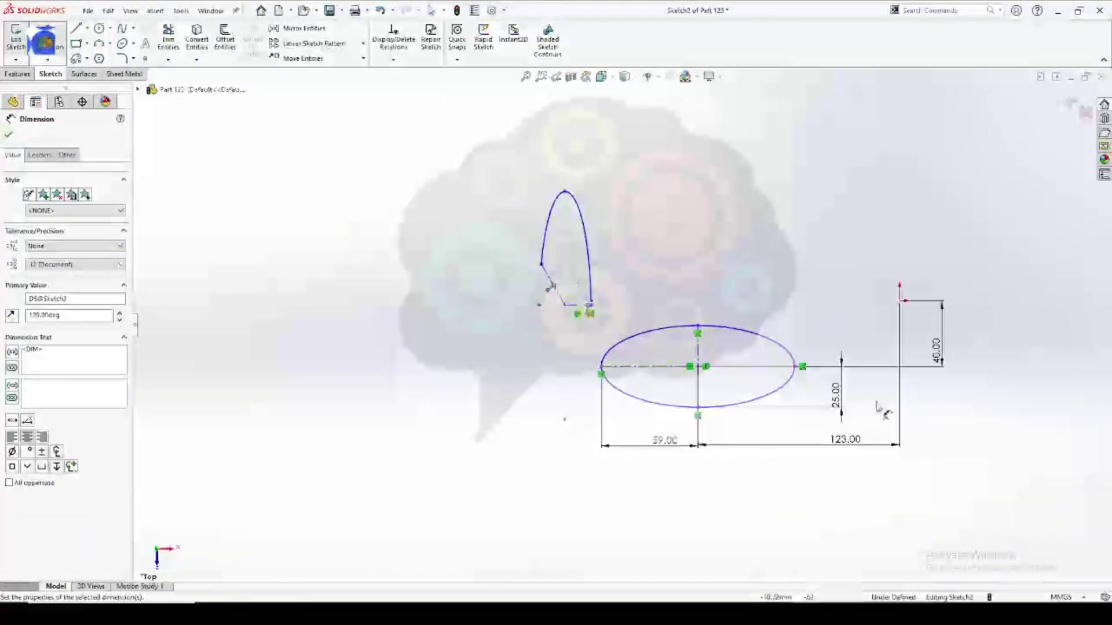
pyautogui.scroll(-5, 772, 387)
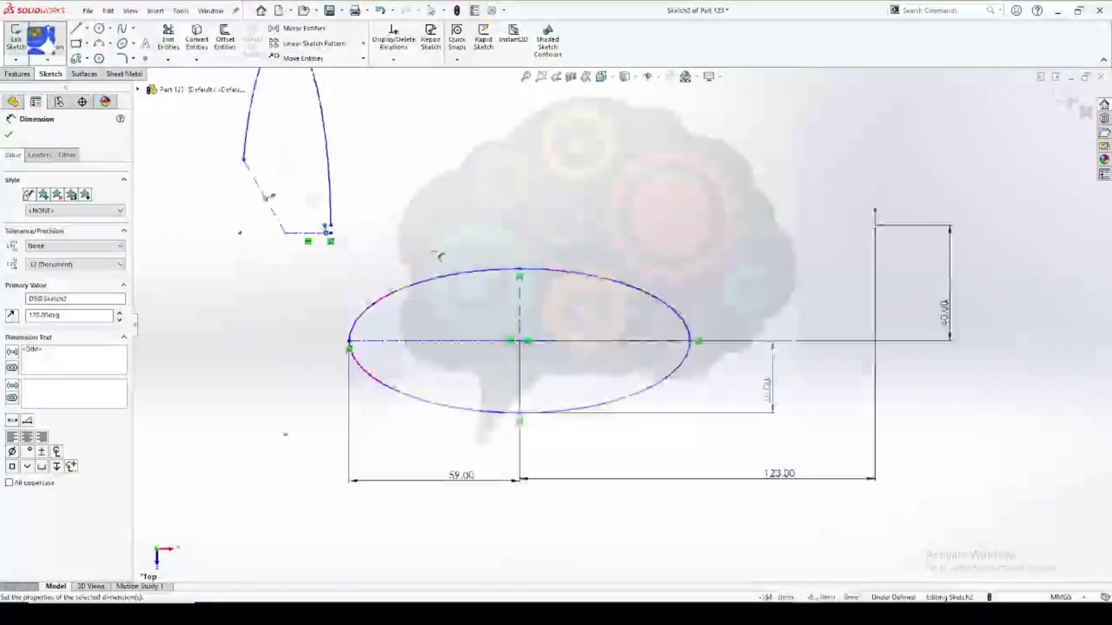
pyautogui.scroll(-1, 433, 250)
pyautogui.scroll(2, 622, 325)
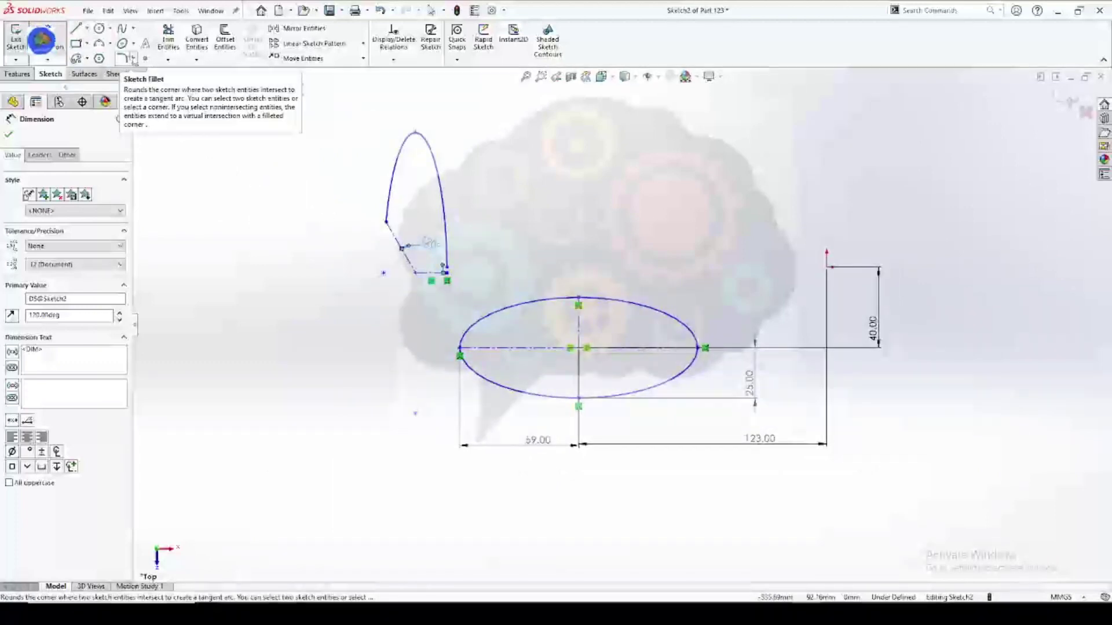
pyautogui.click(133, 59)
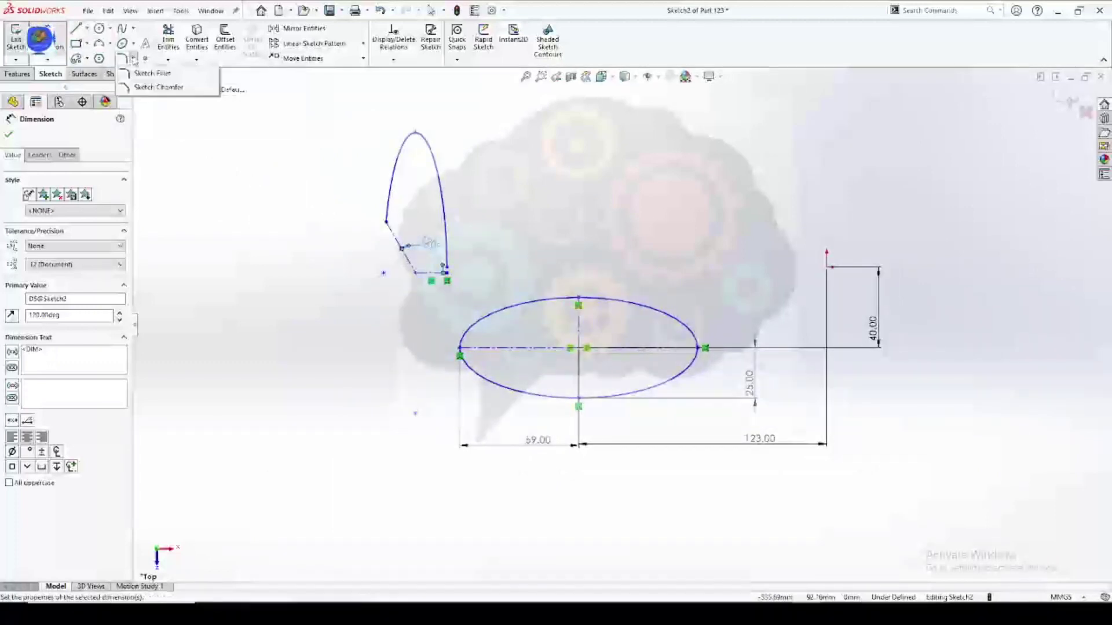
pyautogui.click(210, 140)
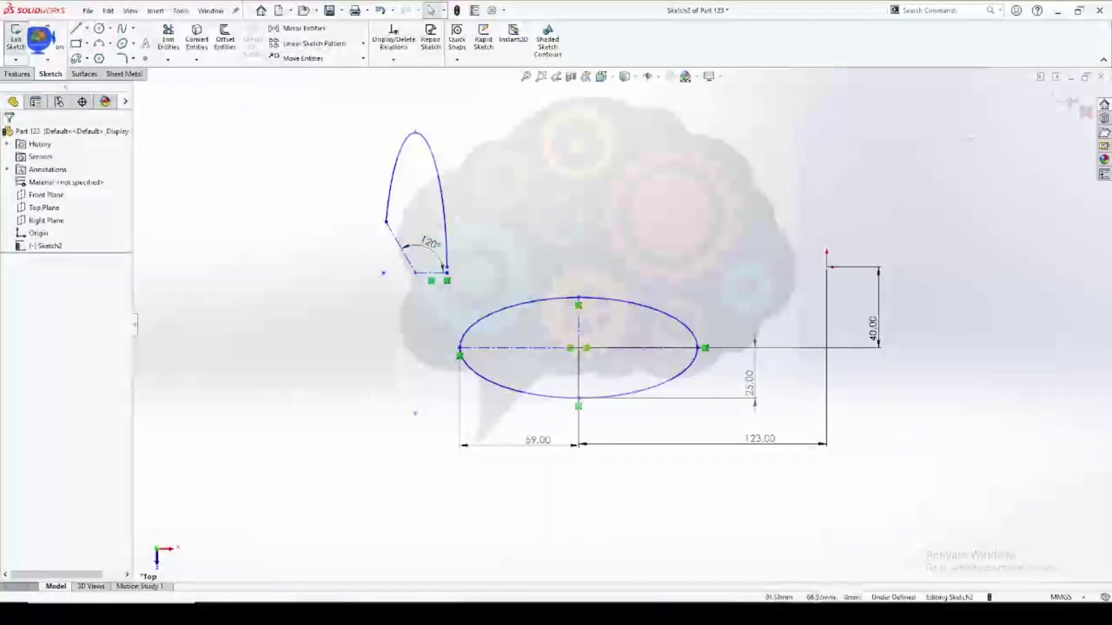
pyautogui.moveTo(971, 128)
pyautogui.mouseDown()
pyautogui.moveTo(808, 236)
pyautogui.moveTo(263, 403)
pyautogui.moveTo(190, 445)
pyautogui.mouseUp()
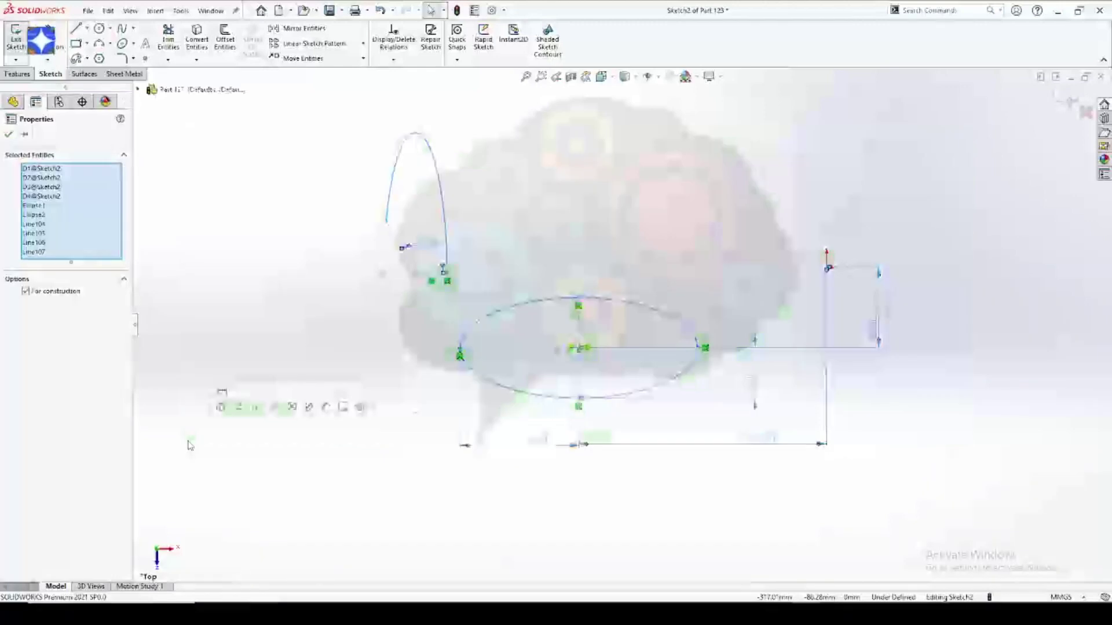
pyautogui.click(267, 235)
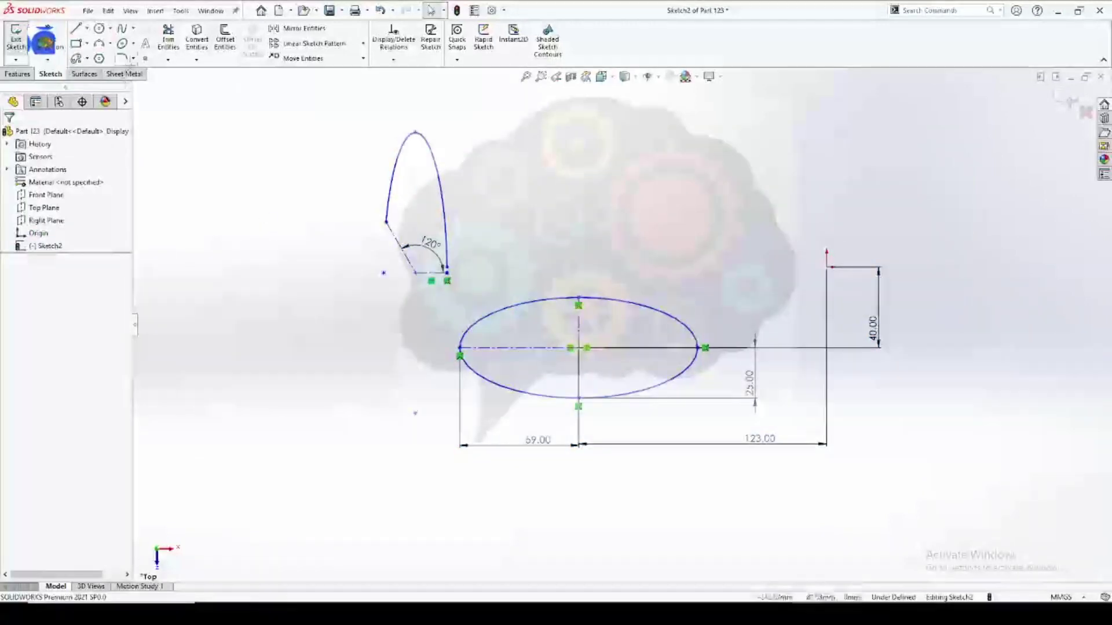
# Start a parabola with focus, vertex and one endpoint, then cancel it.
pyautogui.click(134, 44)
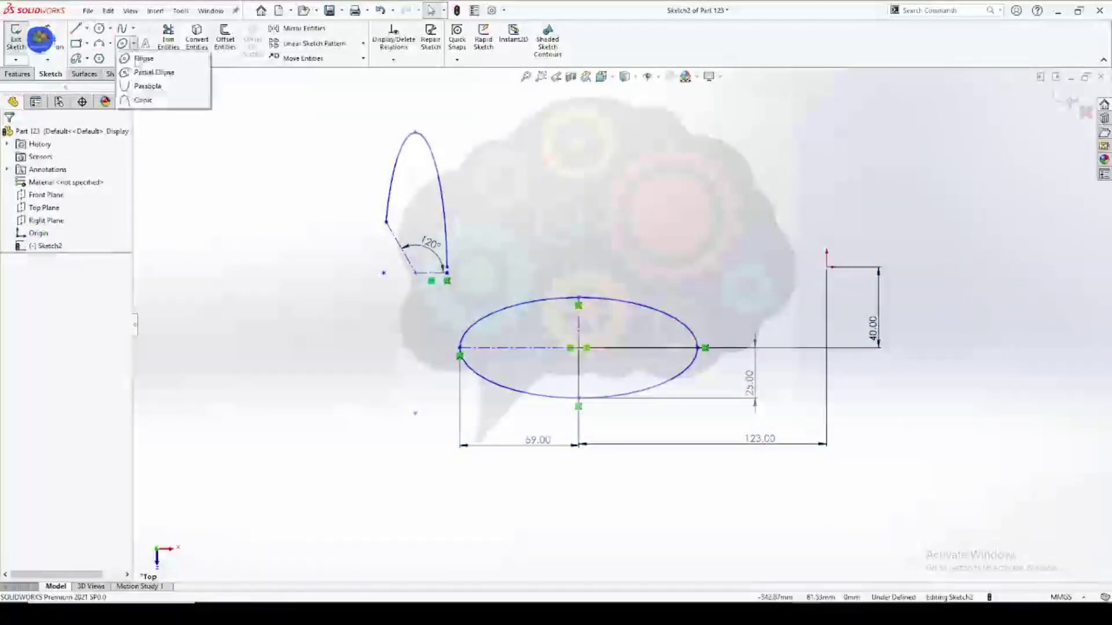
pyautogui.click(144, 86)
pyautogui.click(250, 424)
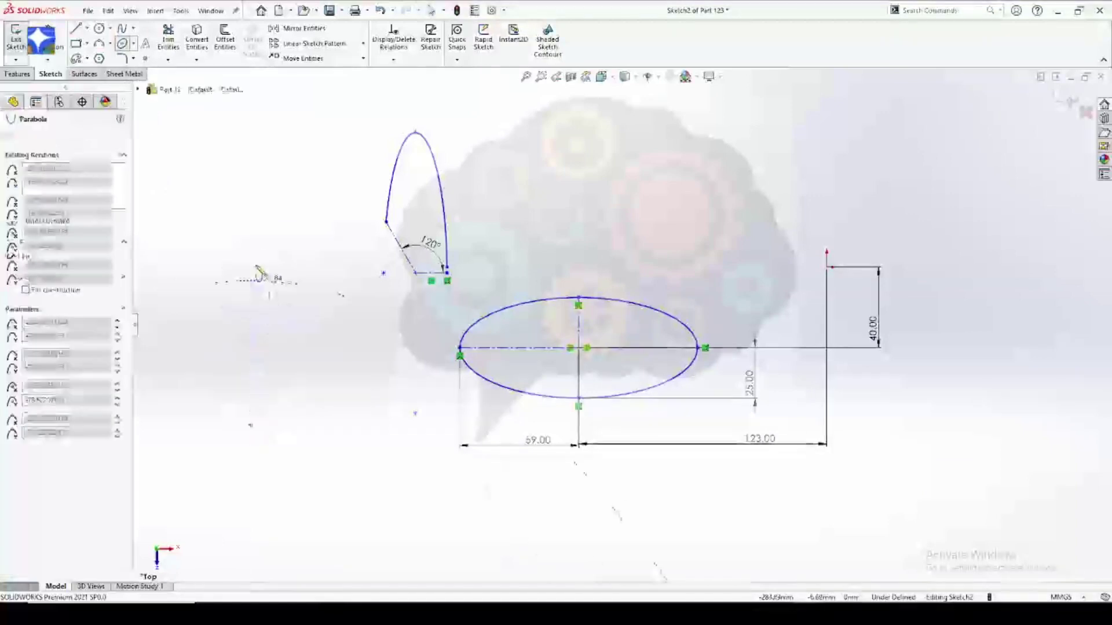
pyautogui.click(330, 135)
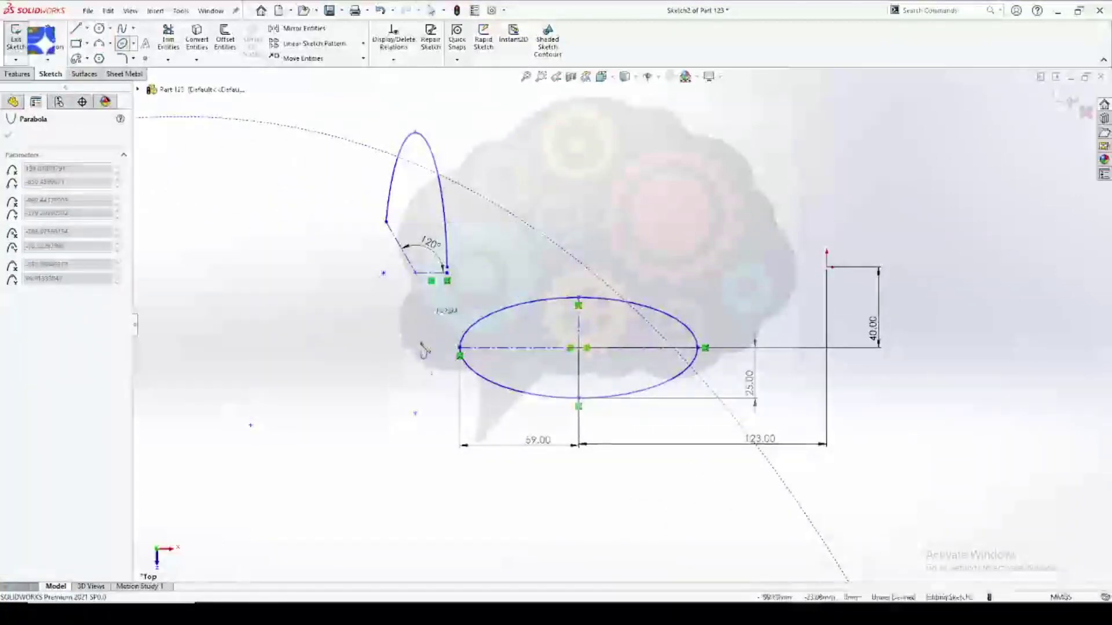
pyautogui.click(424, 379)
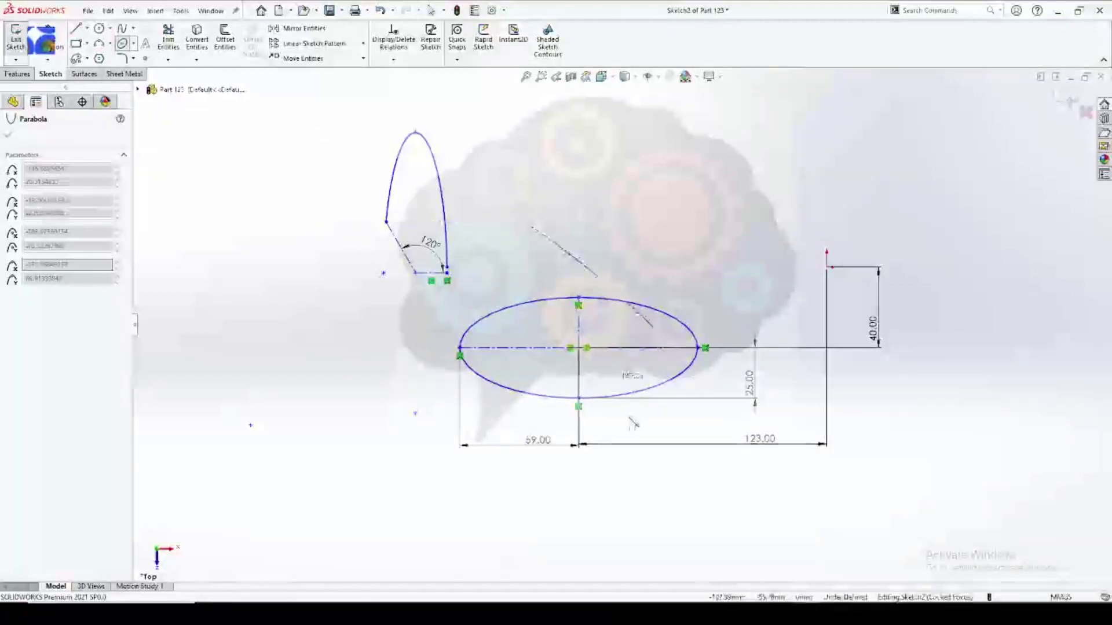
pyautogui.press('Escape')
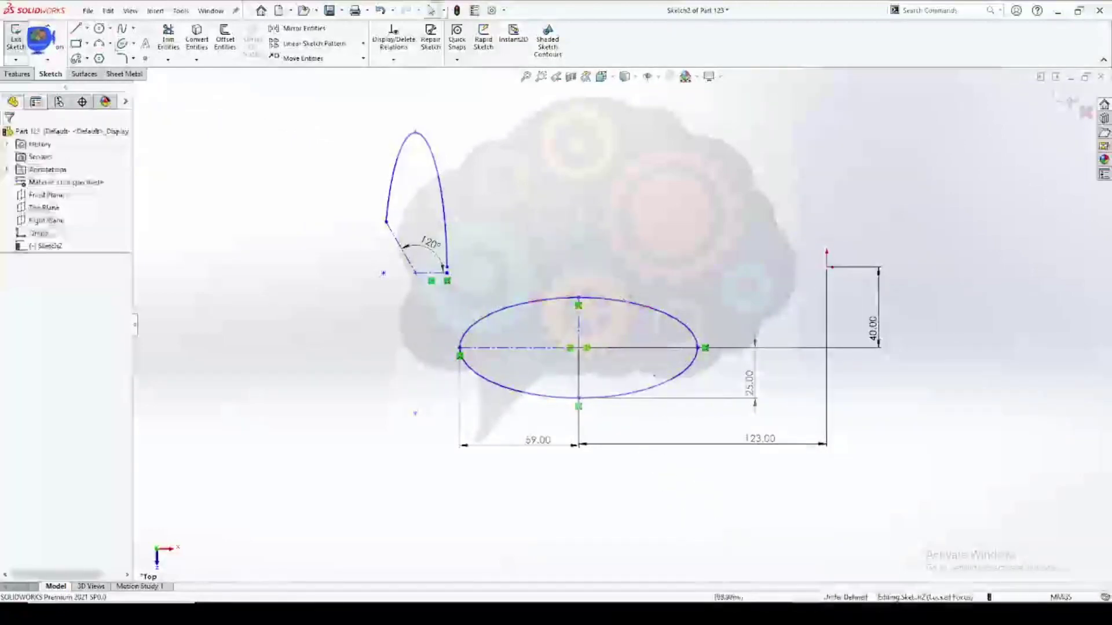
# Redraw the parabola lower left of the ellipses and finish it.
pyautogui.scroll(5, 622, 324)
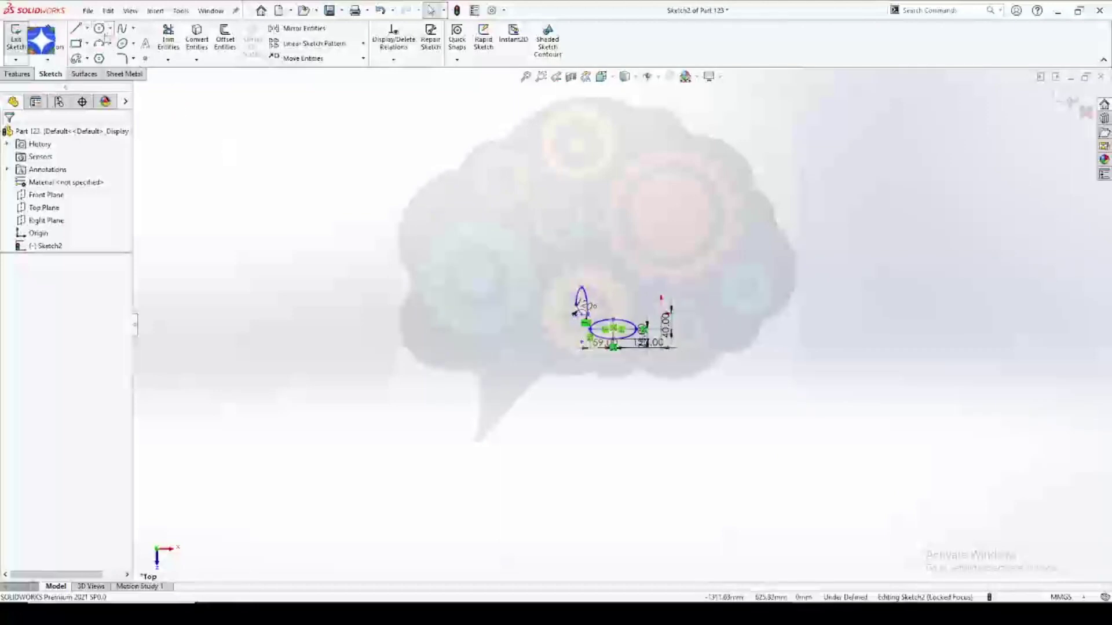
pyautogui.click(133, 44)
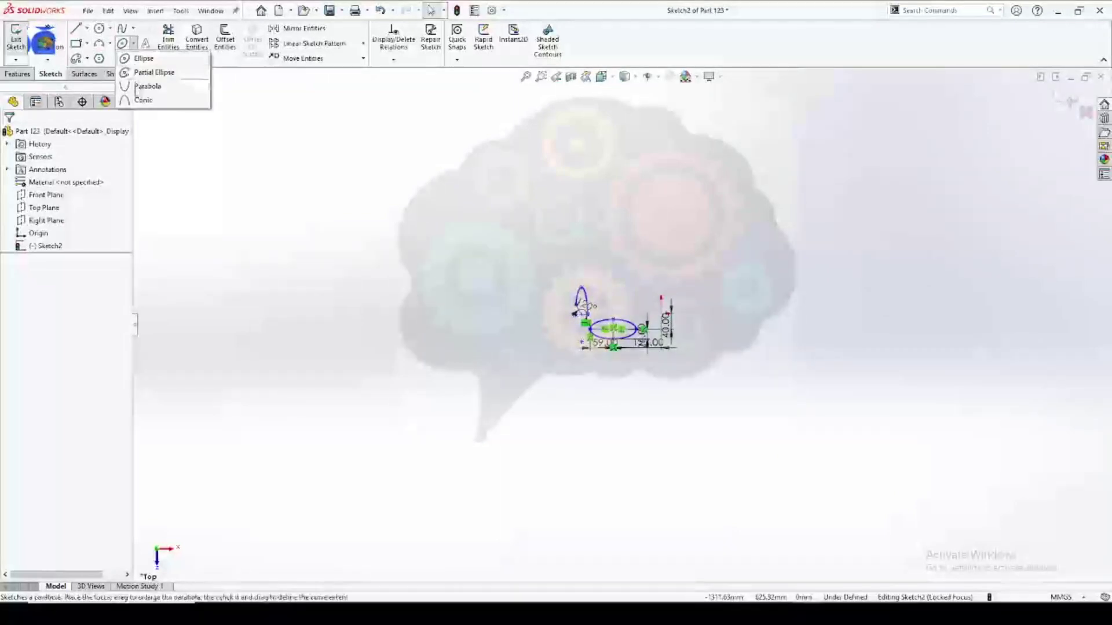
pyautogui.click(154, 72)
pyautogui.click(342, 361)
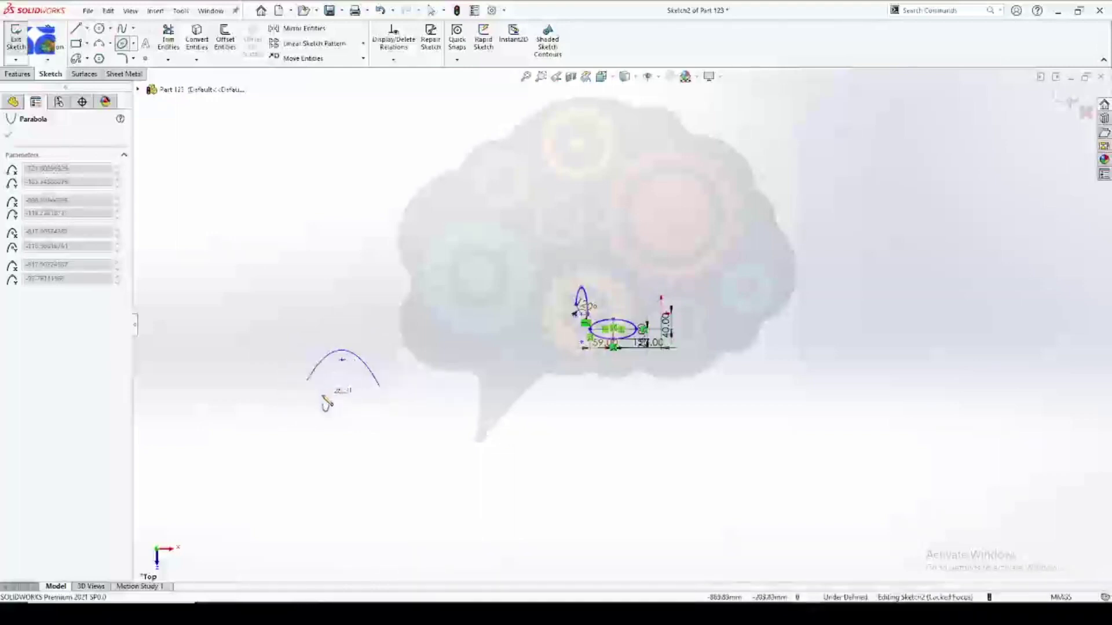
pyautogui.click(324, 415)
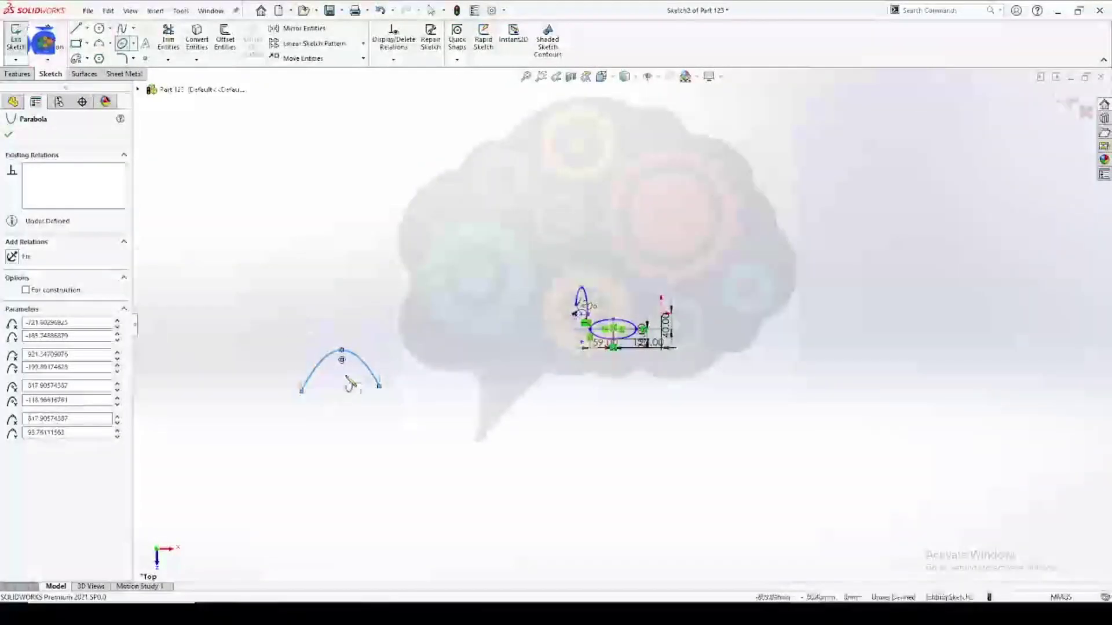
pyautogui.press('Escape')
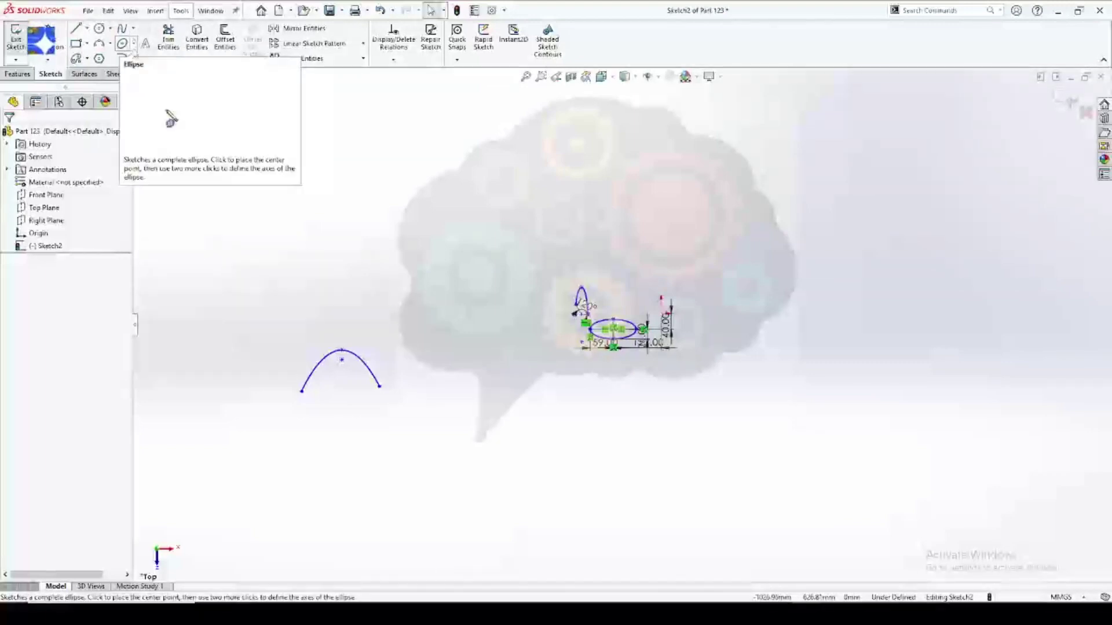
# Draw a conic curve from two endpoints, a top vertex and Rho point, then box-select everything.
pyautogui.click(133, 44)
pyautogui.click(143, 102)
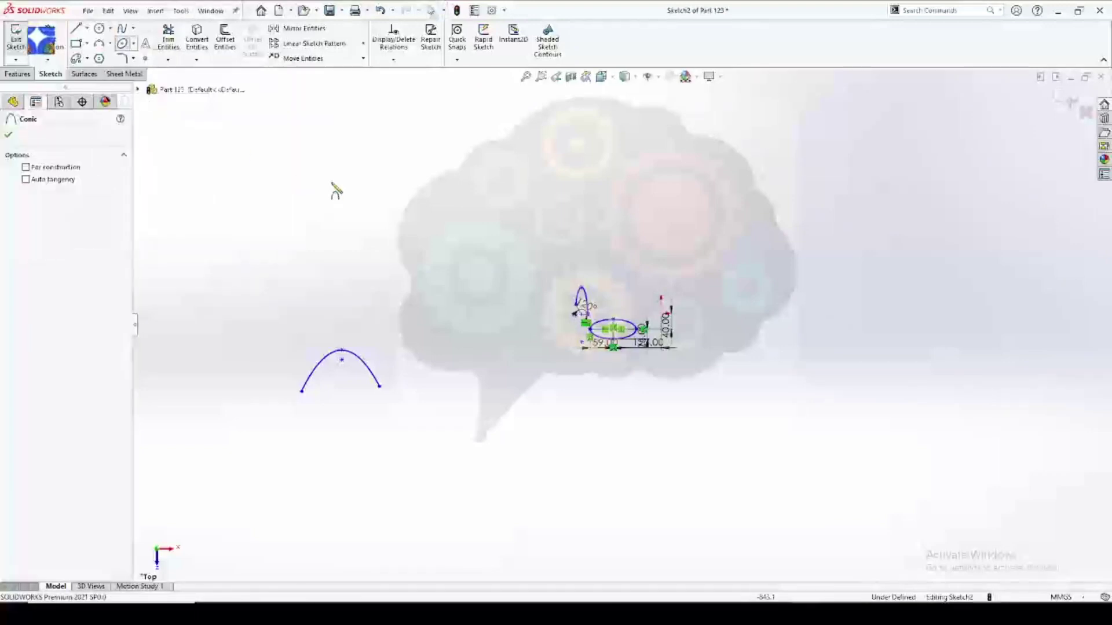
pyautogui.click(421, 286)
pyautogui.click(443, 223)
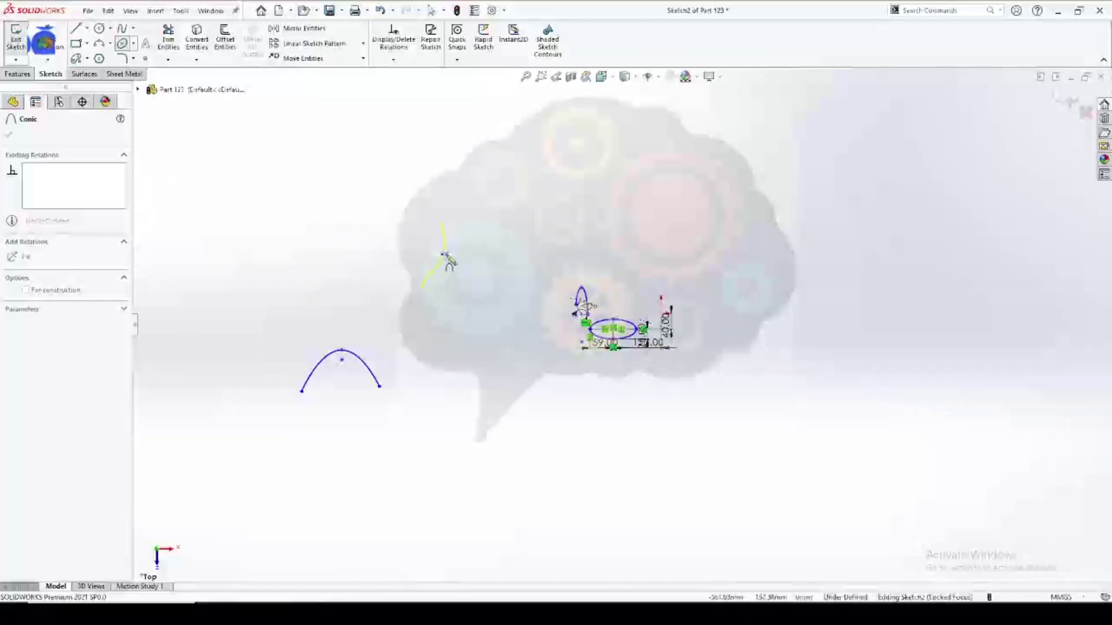
pyautogui.click(443, 263)
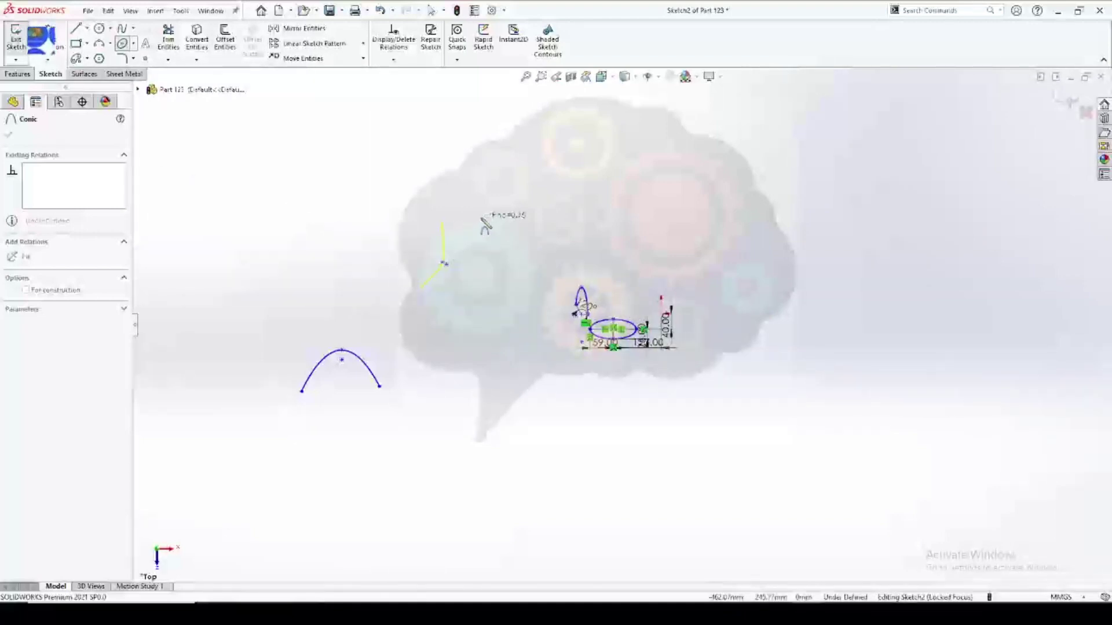
pyautogui.click(485, 224)
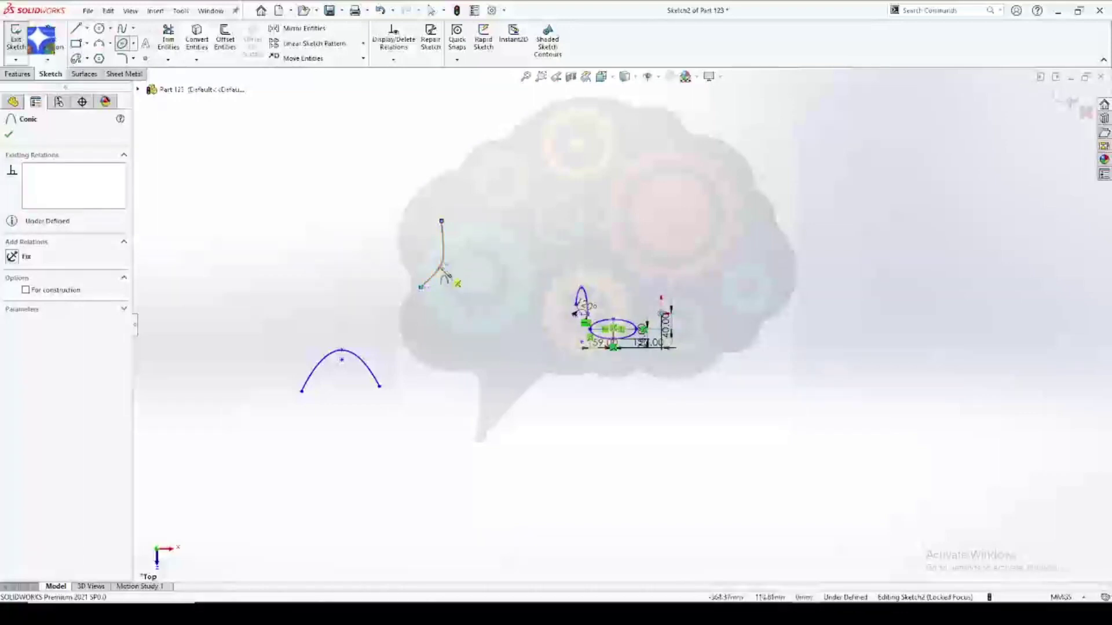
pyautogui.press('Escape')
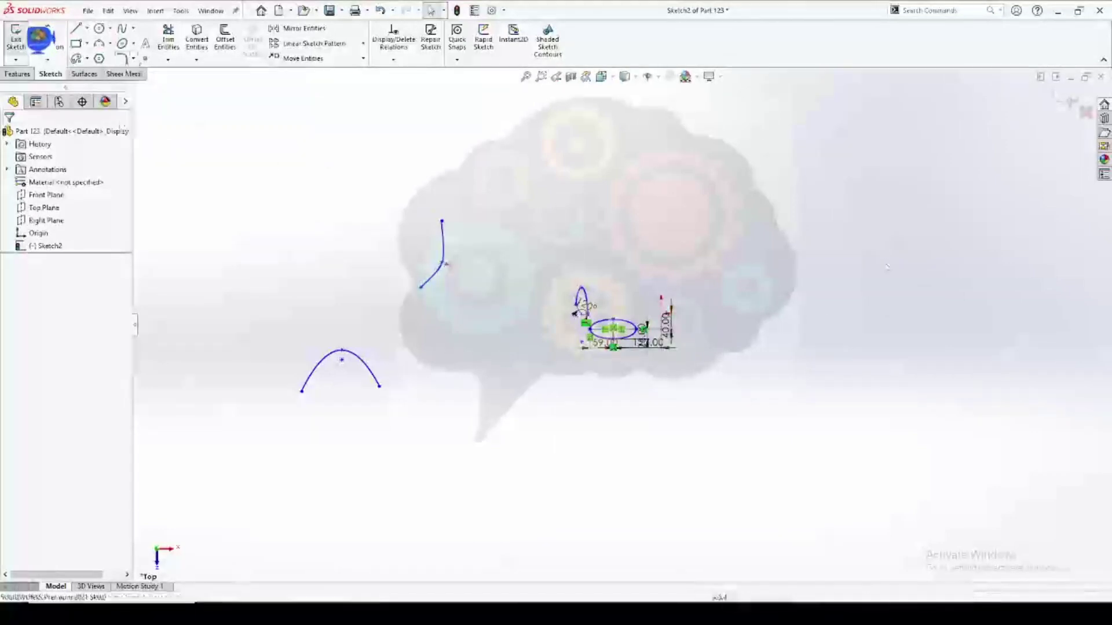
pyautogui.moveTo(870, 186)
pyautogui.mouseDown()
pyautogui.moveTo(764, 226)
pyautogui.moveTo(195, 507)
pyautogui.mouseUp()
# Delete the selected curves, then draw a trial corner rectangle and undo it.
pyautogui.press('Delete')
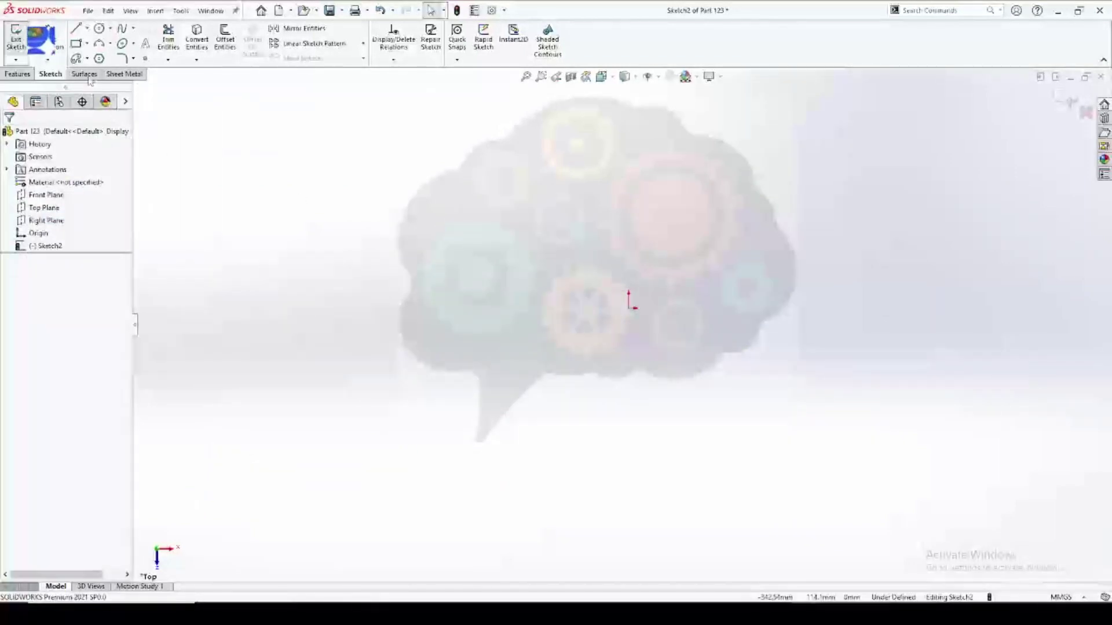
pyautogui.click(80, 45)
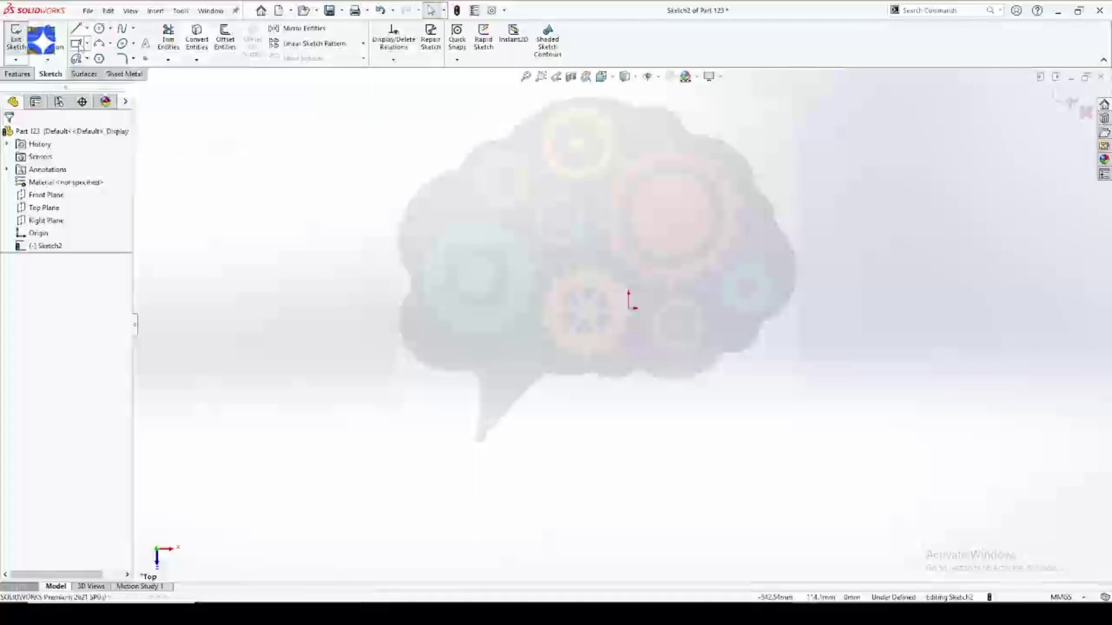
pyautogui.click(371, 223)
pyautogui.click(835, 432)
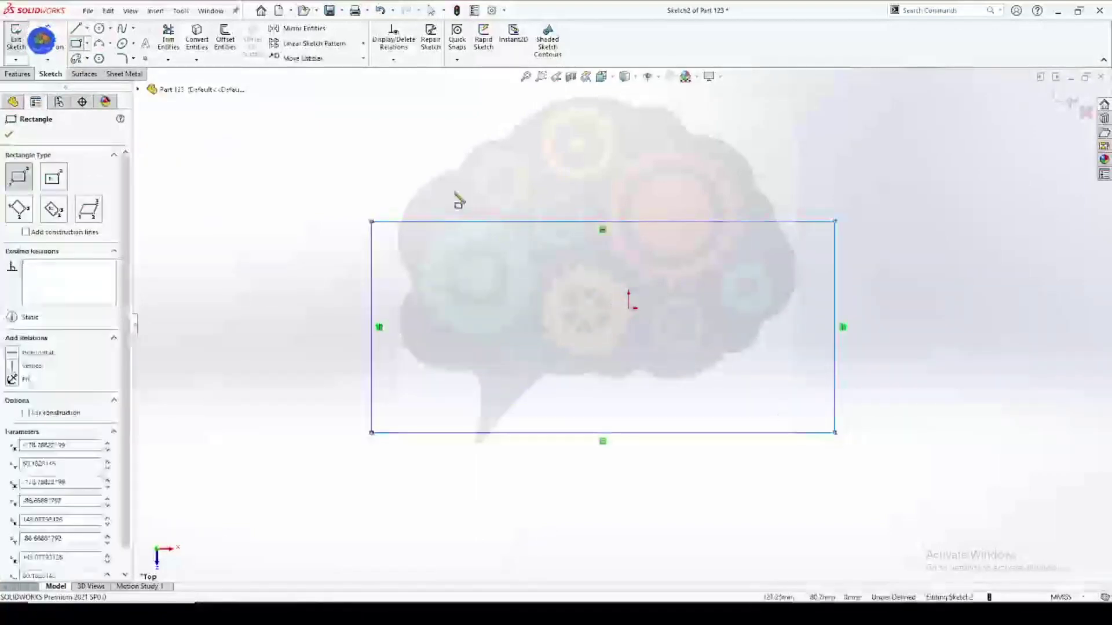
pyautogui.hotkey('ctrl', 'z')
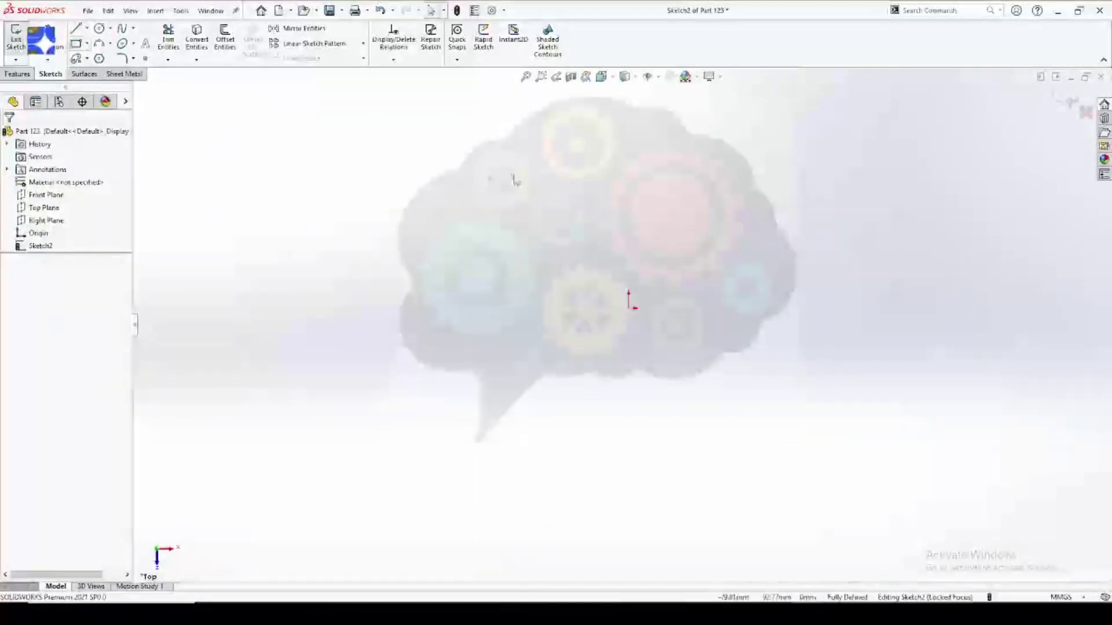
# Draw a center rectangle centred on the sketch origin.
pyautogui.click(86, 43)
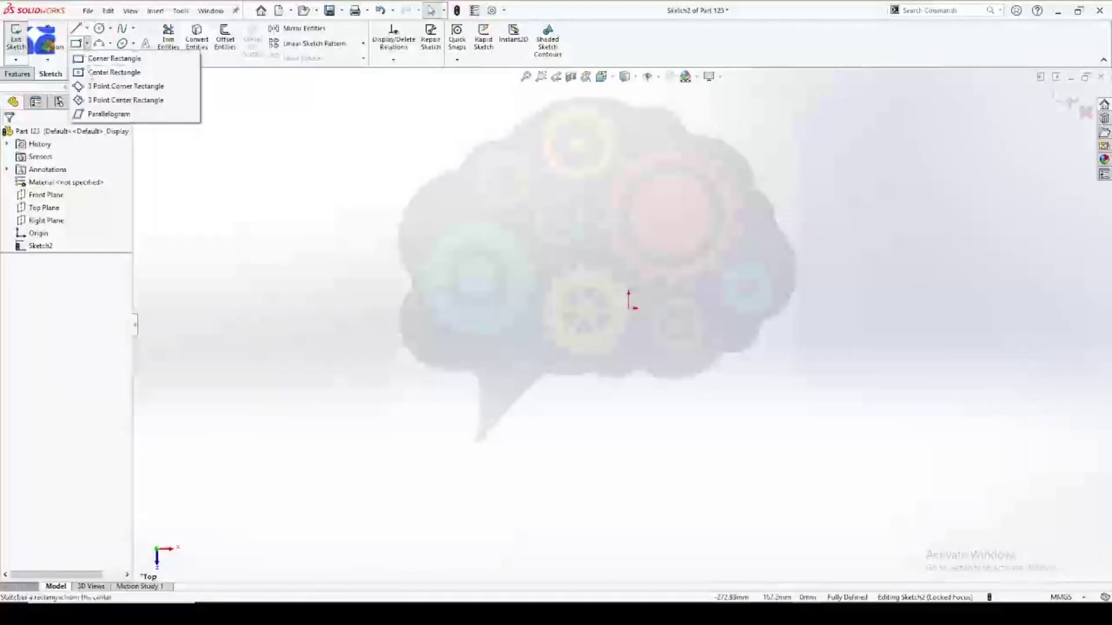
pyautogui.click(91, 70)
pyautogui.click(629, 308)
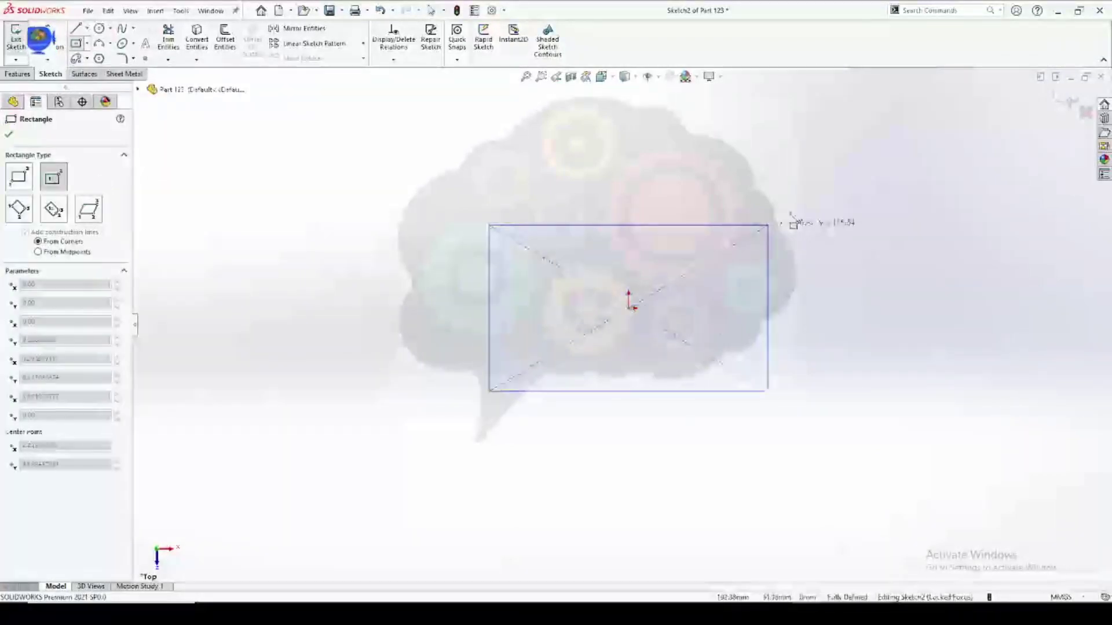
pyautogui.click(821, 199)
pyautogui.press('Escape')
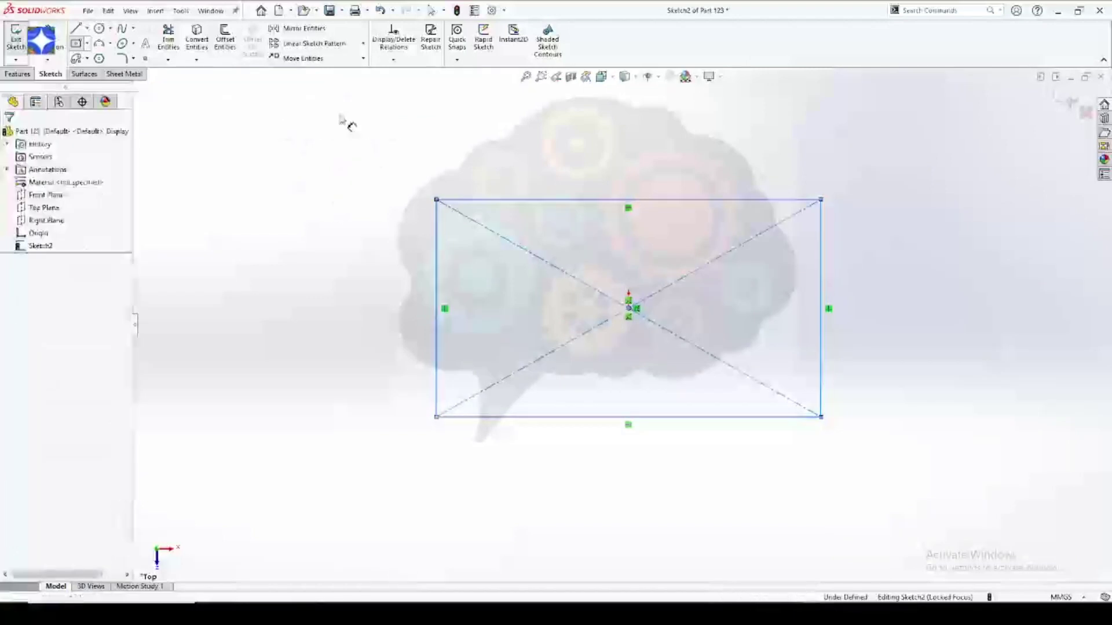
# Dimension the rectangle 250 mm wide and 150 mm tall with Smart Dimension.
pyautogui.click(45, 40)
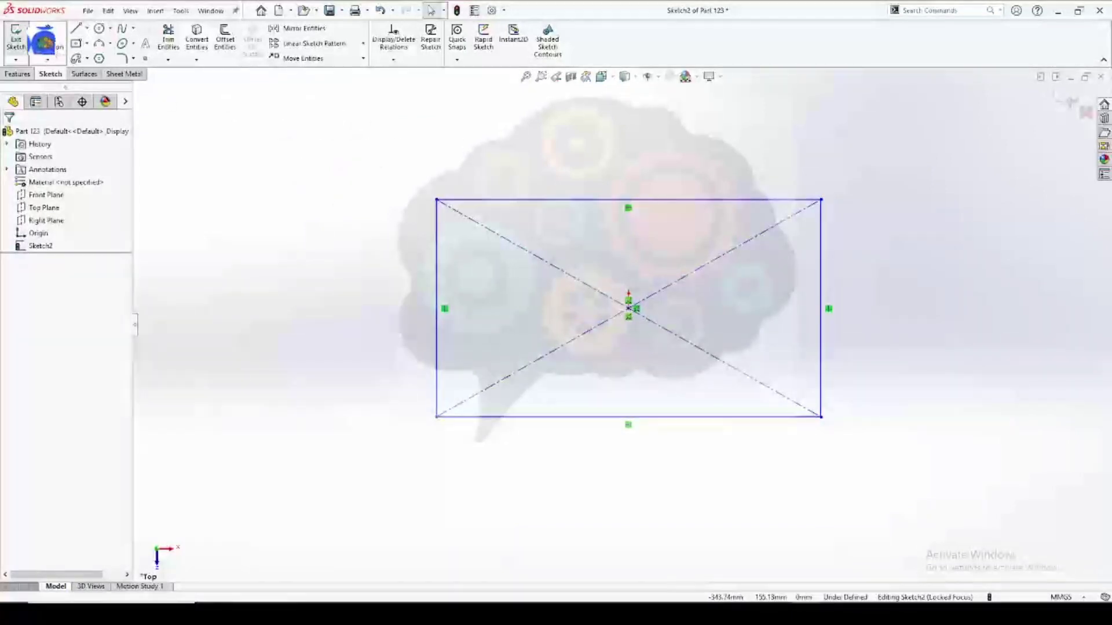
pyautogui.click(509, 203)
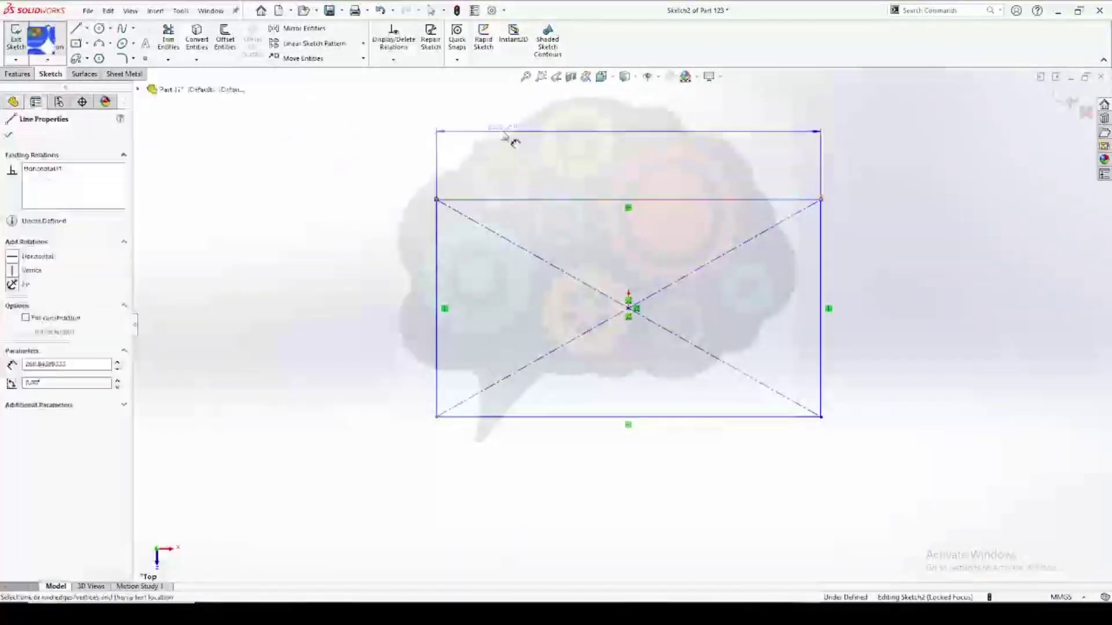
pyautogui.click(509, 136)
pyautogui.write('250')
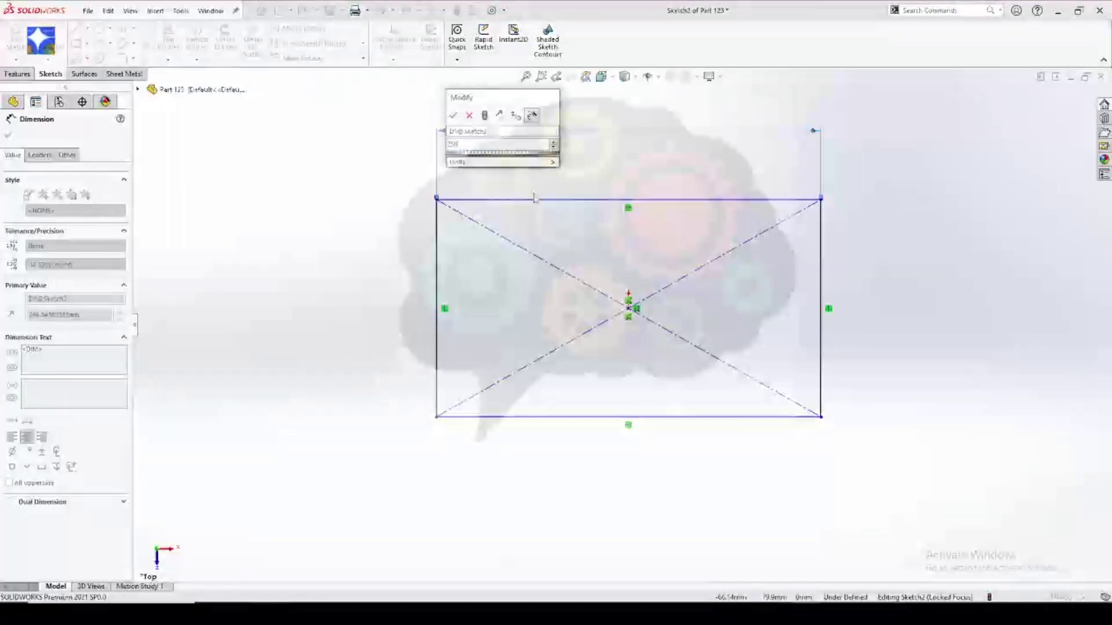
pyautogui.press('Return')
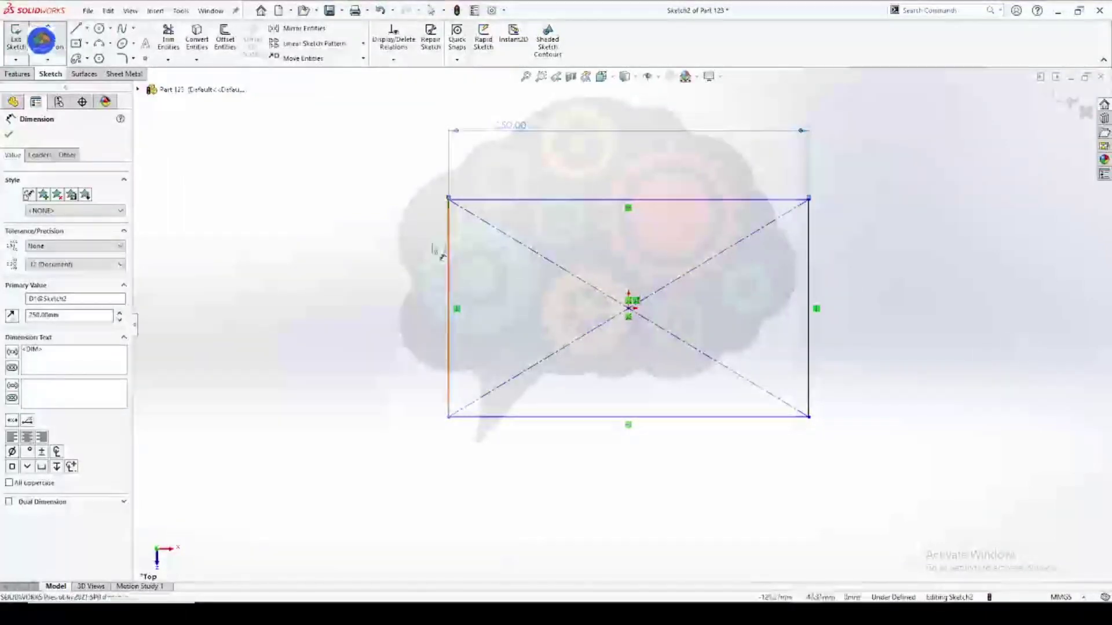
pyautogui.click(449, 246)
pyautogui.click(381, 296)
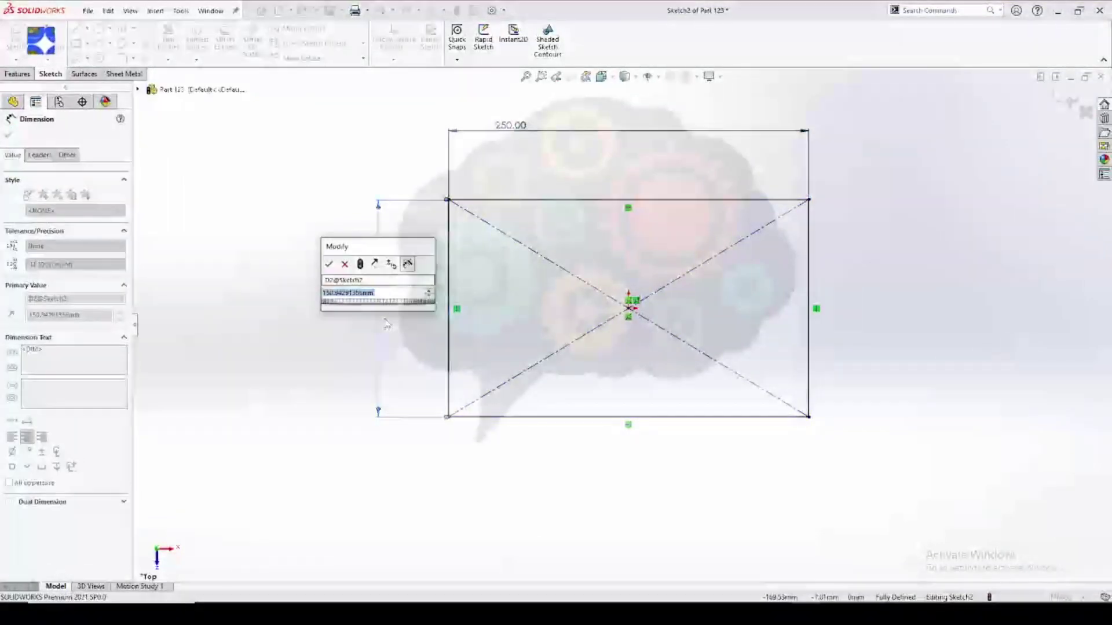
pyautogui.write('150')
pyautogui.press('Return')
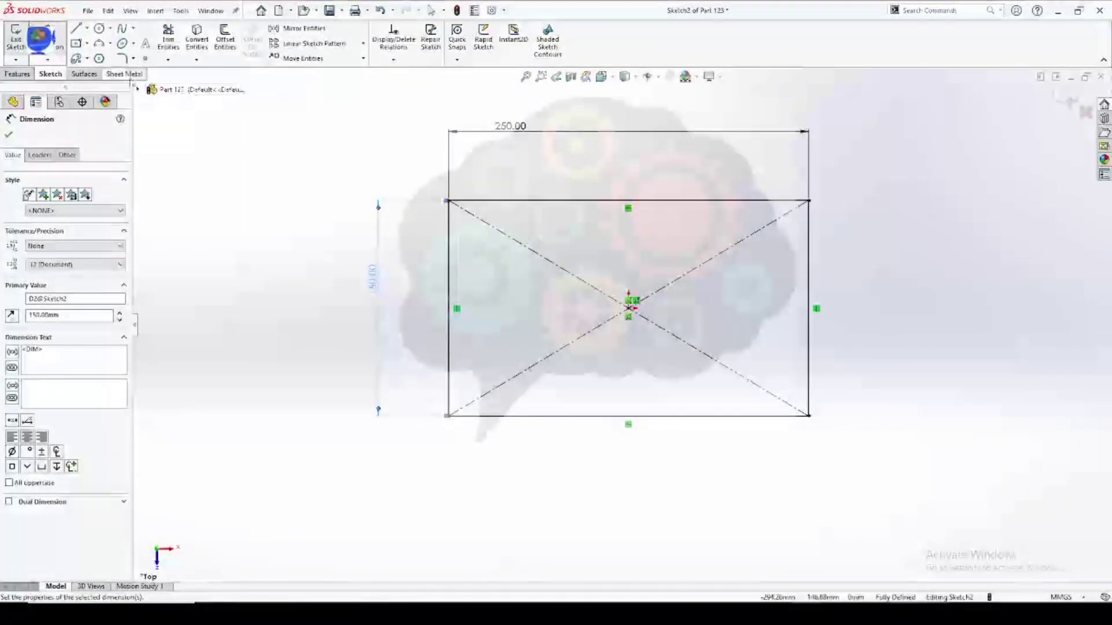
pyautogui.click(133, 59)
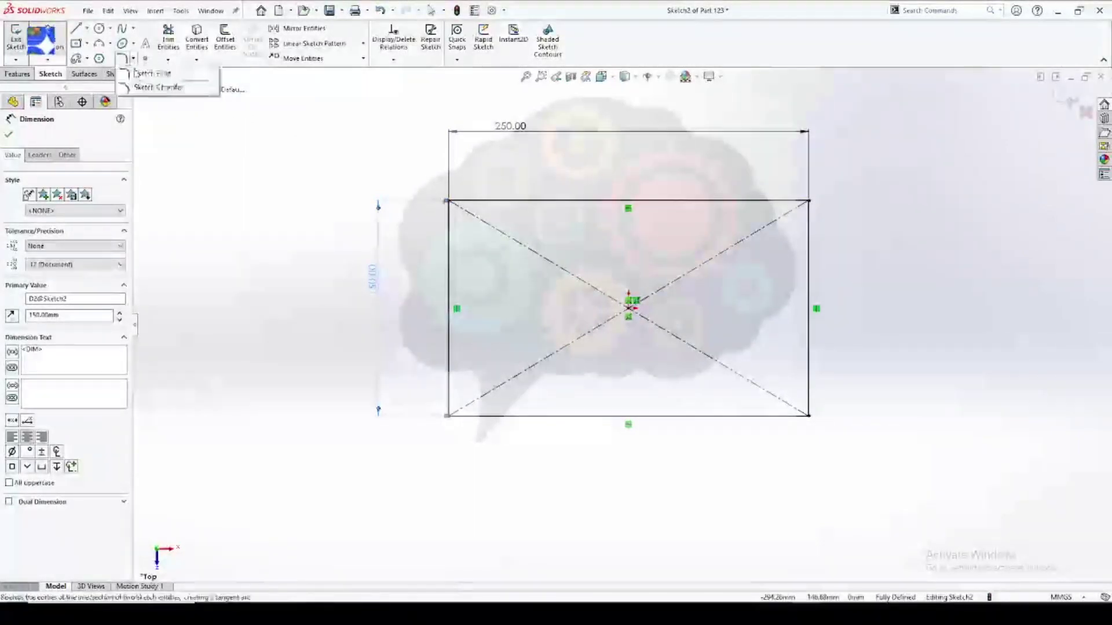
# Round the rectangle's top-left corner with an R25 sketch fillet between the left and top edges.
pyautogui.click(145, 70)
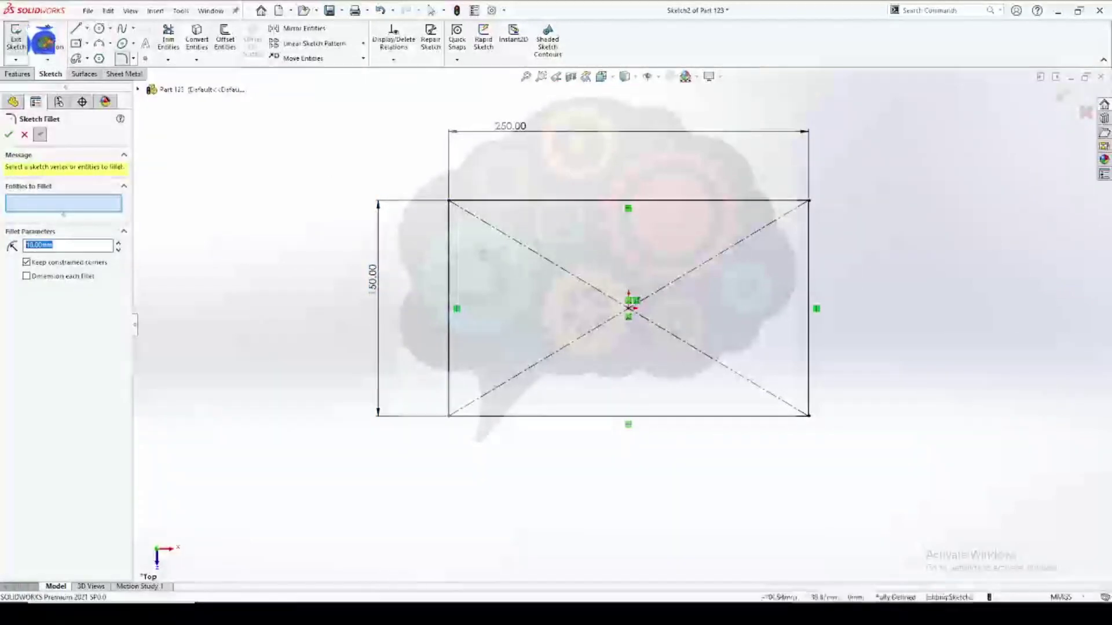
pyautogui.click(46, 266)
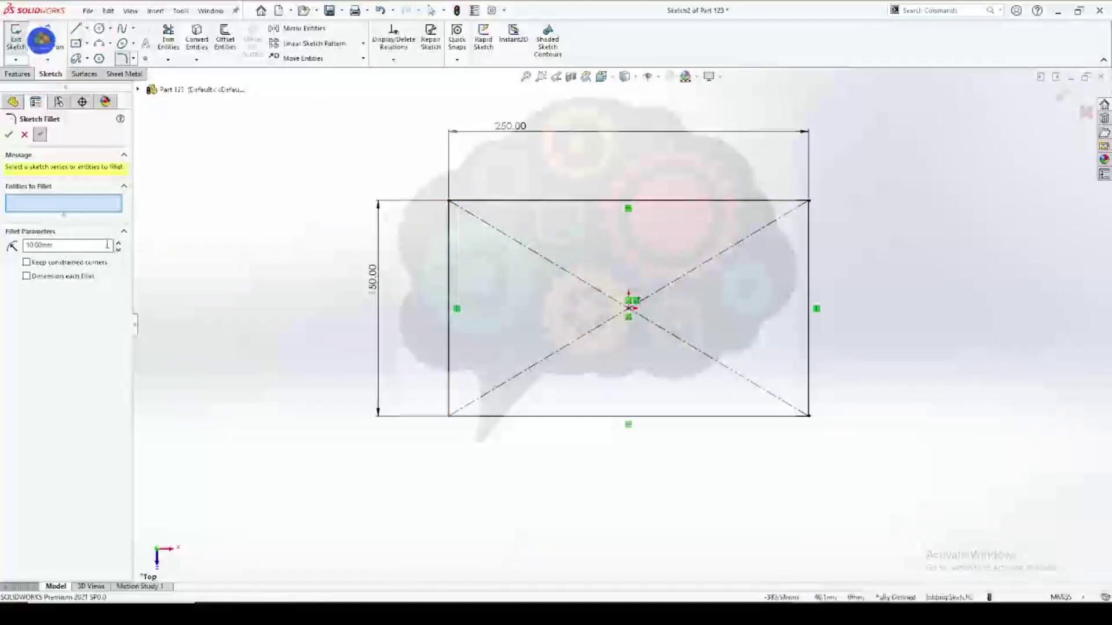
pyautogui.moveTo(78, 248); pyautogui.dragTo(3, 249)
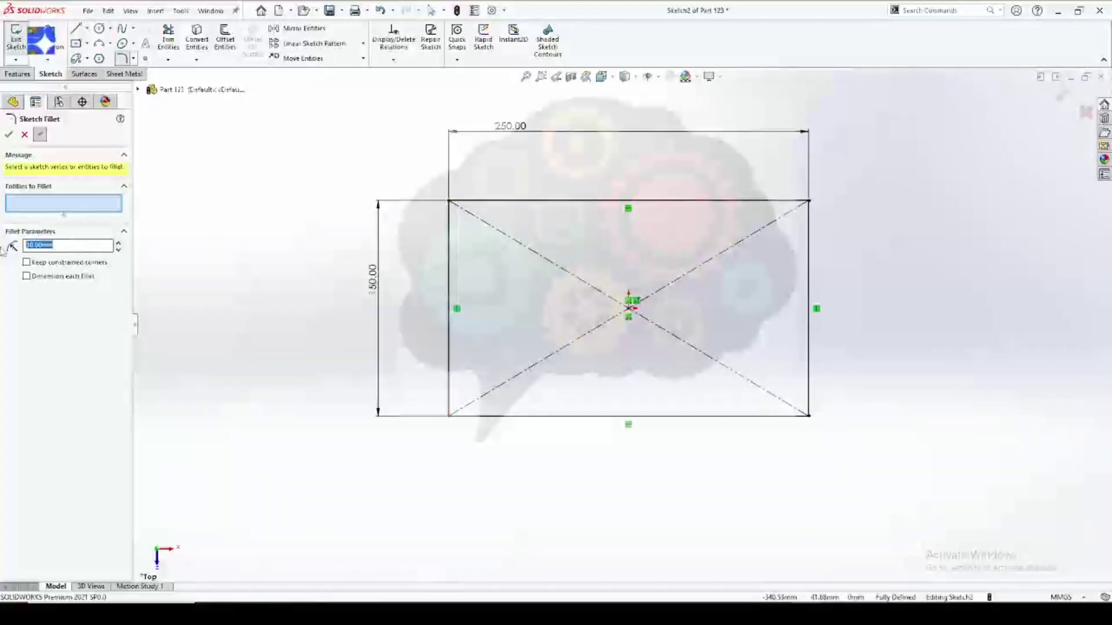
pyautogui.write('18')
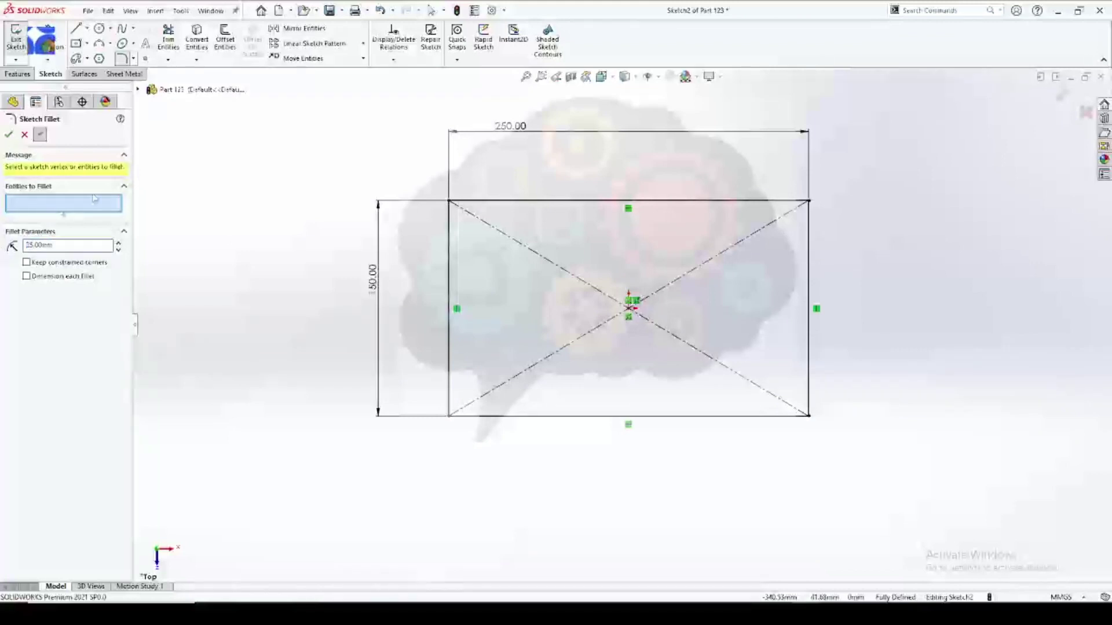
pyautogui.click(448, 234)
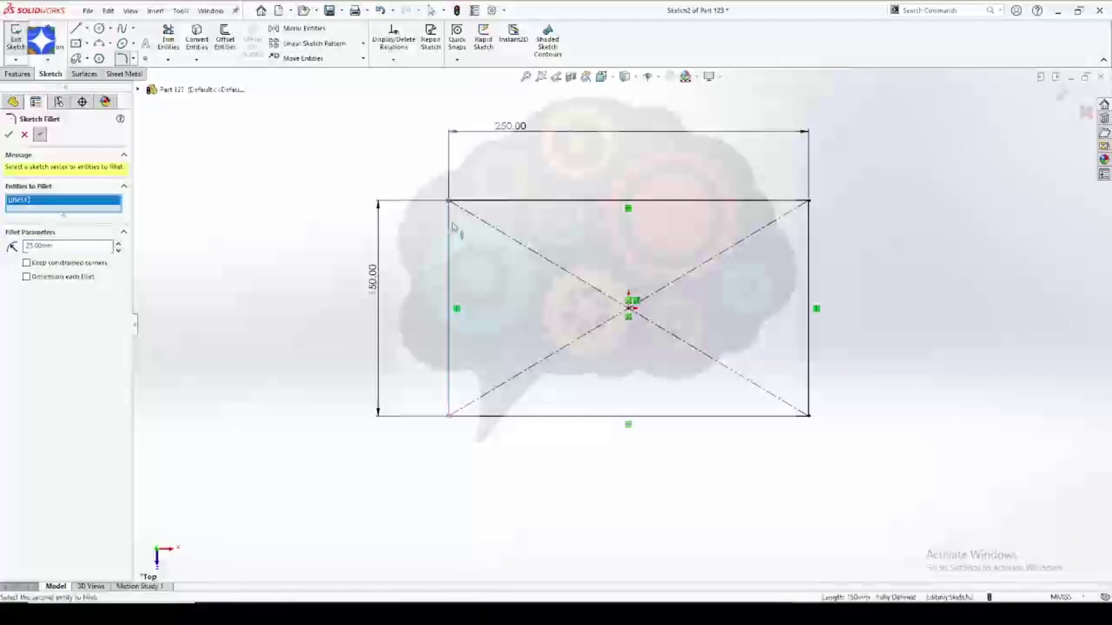
pyautogui.click(470, 203)
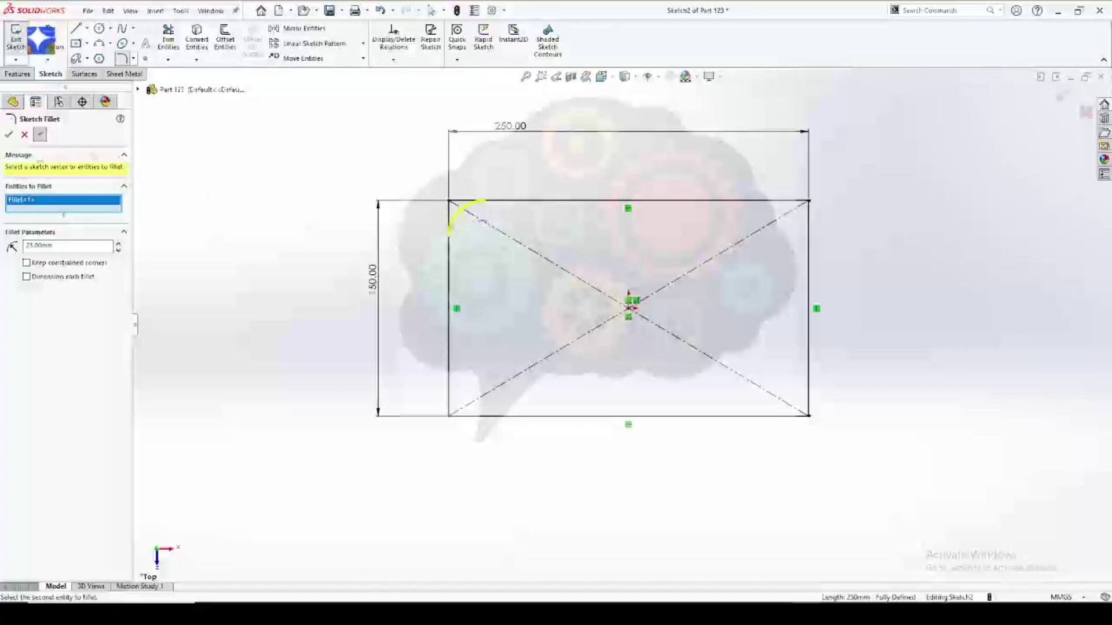
pyautogui.click(9, 135)
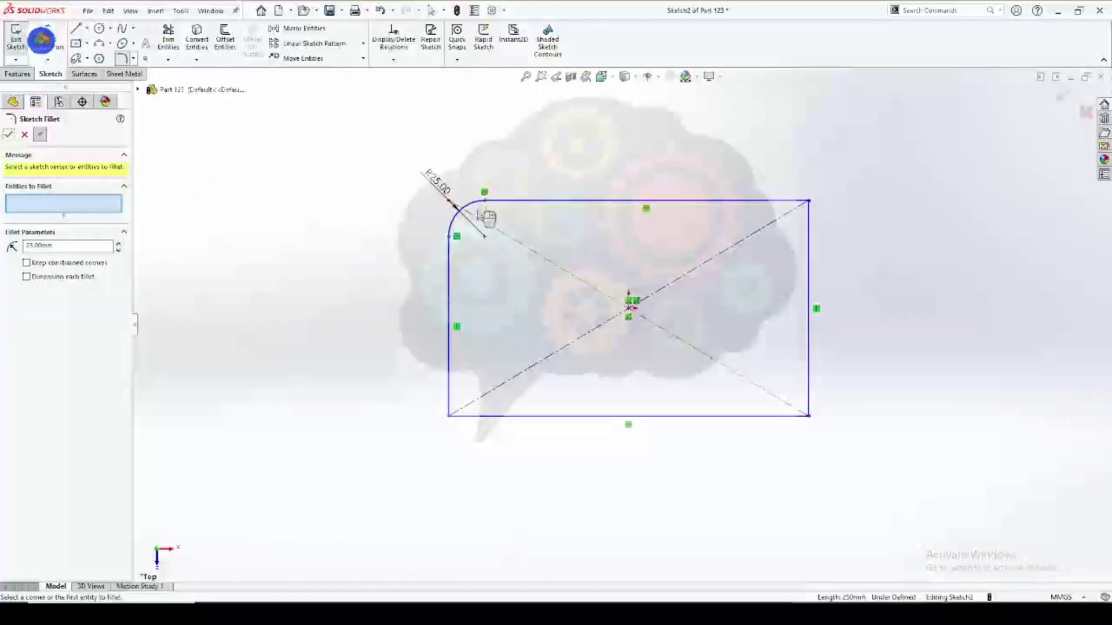
# Apply an R25 fillet to the top-right corner between the top and right edges.
pyautogui.scroll(3, 498, 231)
pyautogui.scroll(-6, 547, 272)
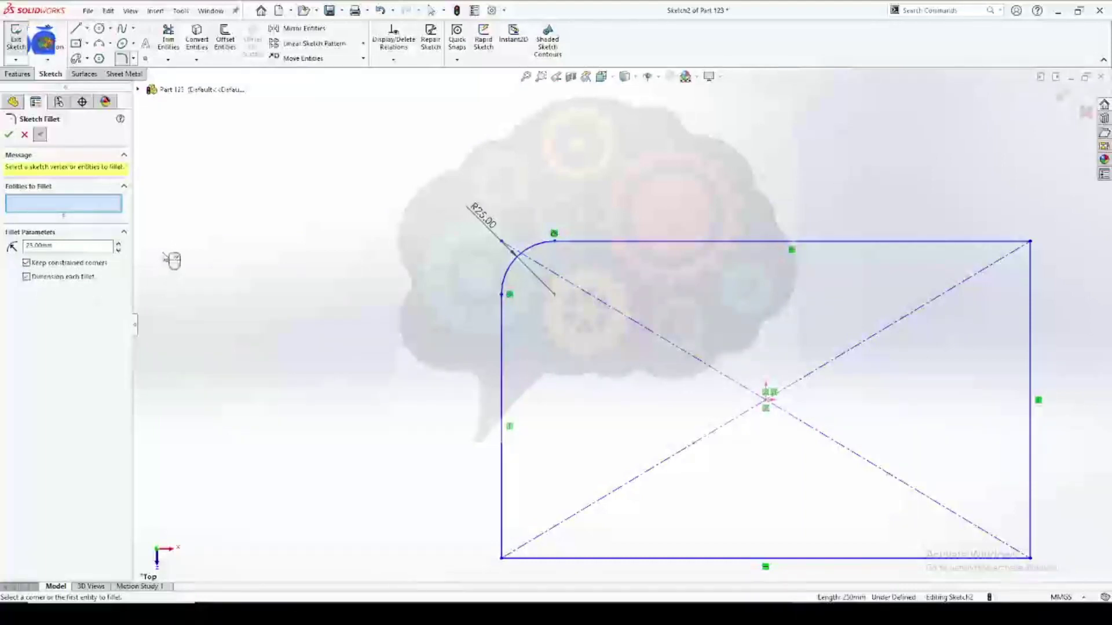
pyautogui.hotkey('ctrl', 'shift', 'z')
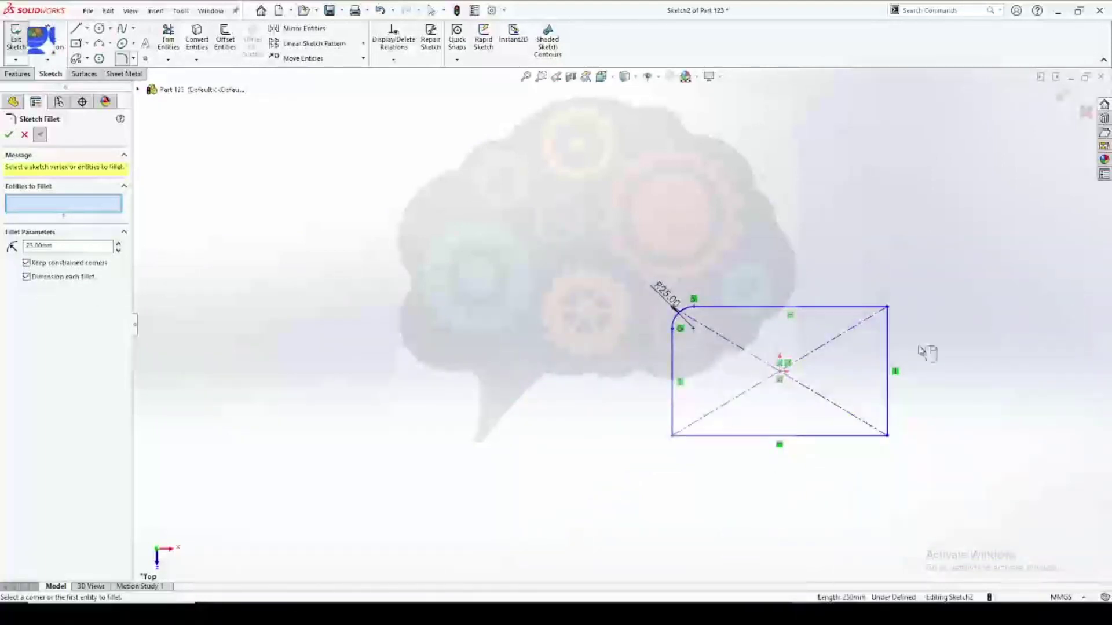
pyautogui.hotkey('ctrl', 'shift', 'z')
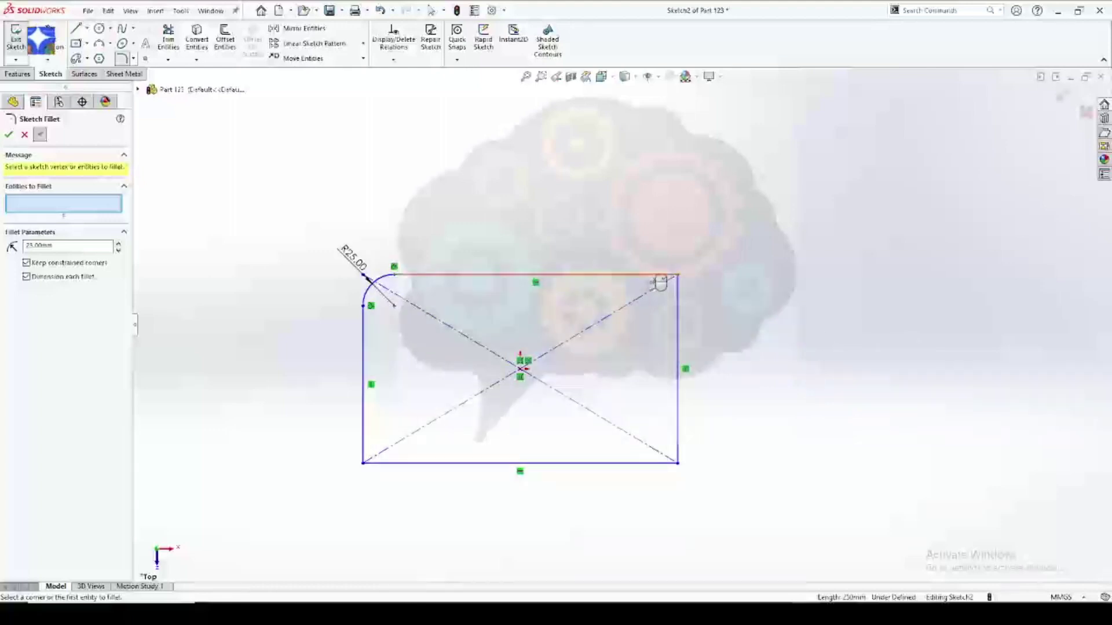
pyautogui.click(659, 277)
pyautogui.click(679, 317)
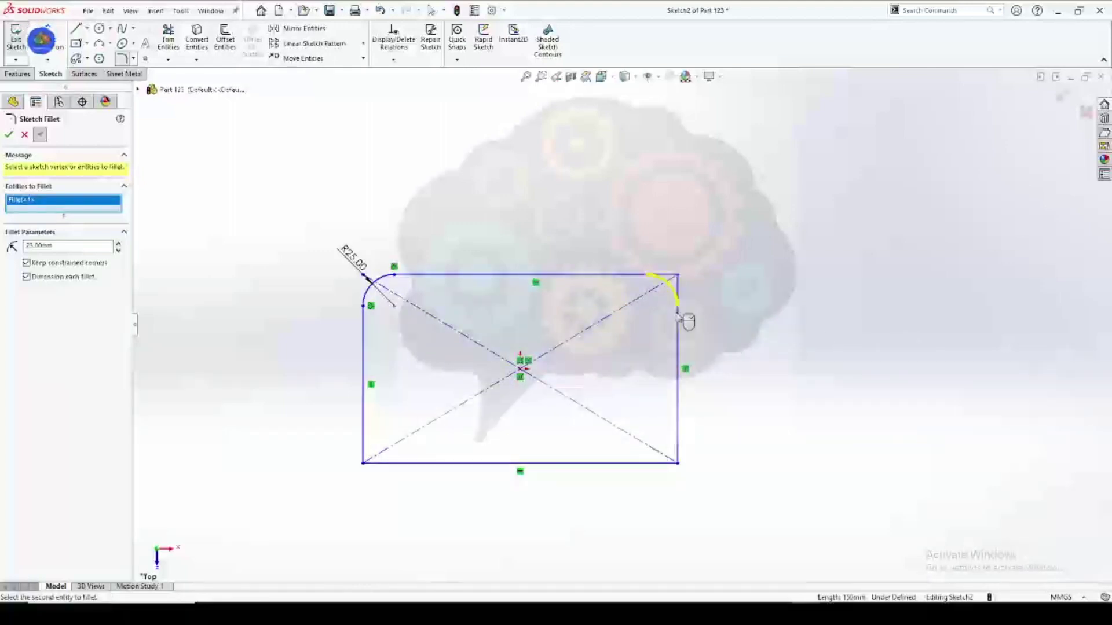
pyautogui.click(8, 135)
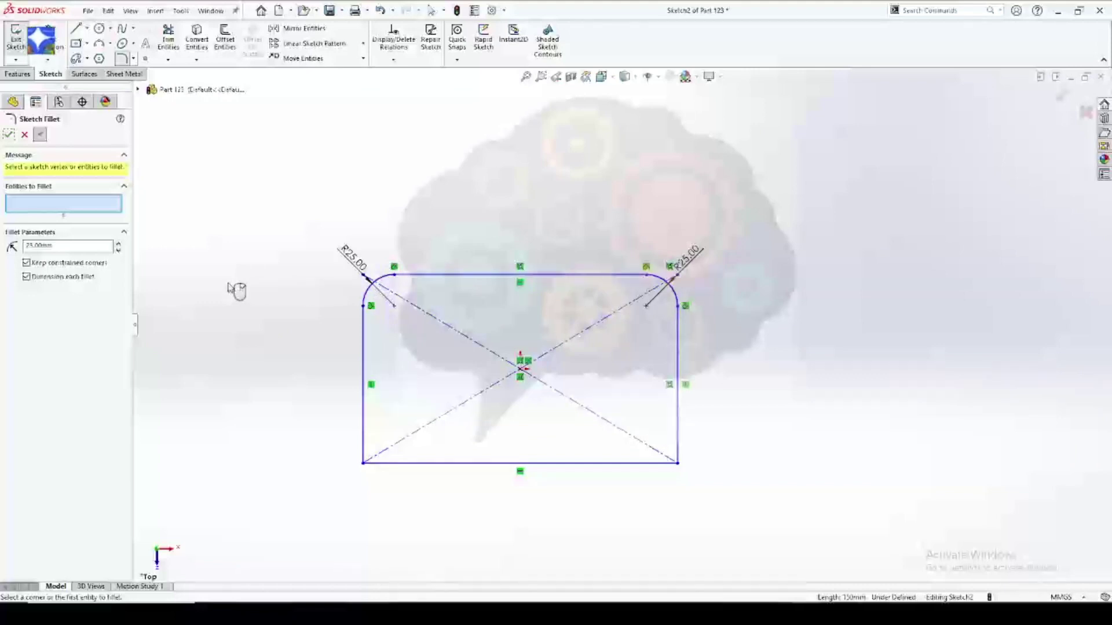
# Undo the top-right fillet and clear the line selection.
pyautogui.scroll(2, 461, 488)
pyautogui.scroll(-3, 498, 466)
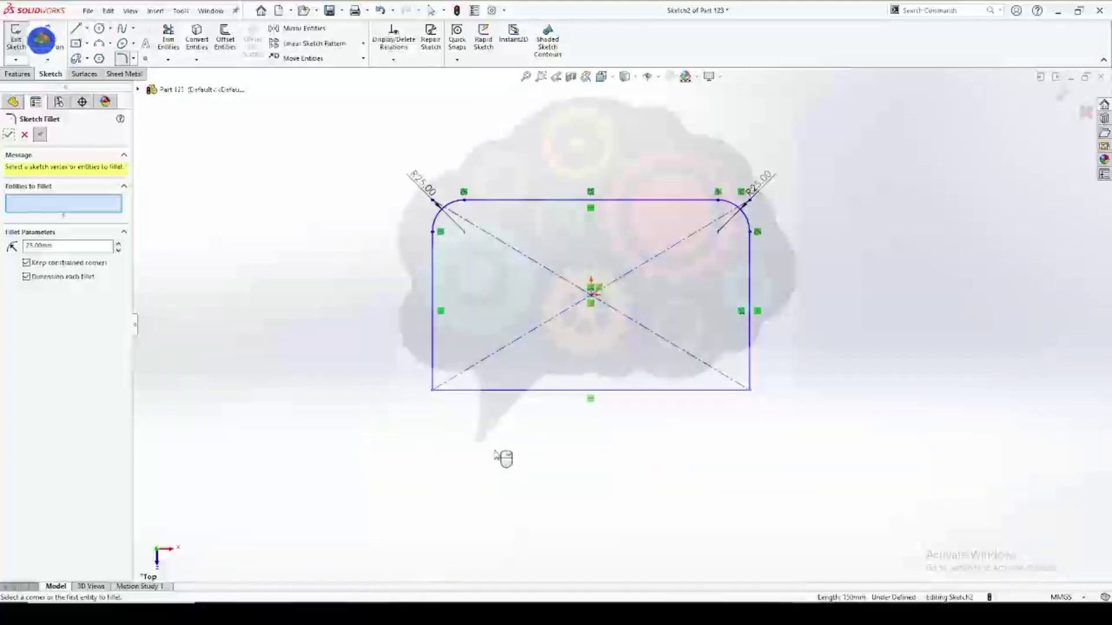
pyautogui.hotkey('ctrl', 'z')
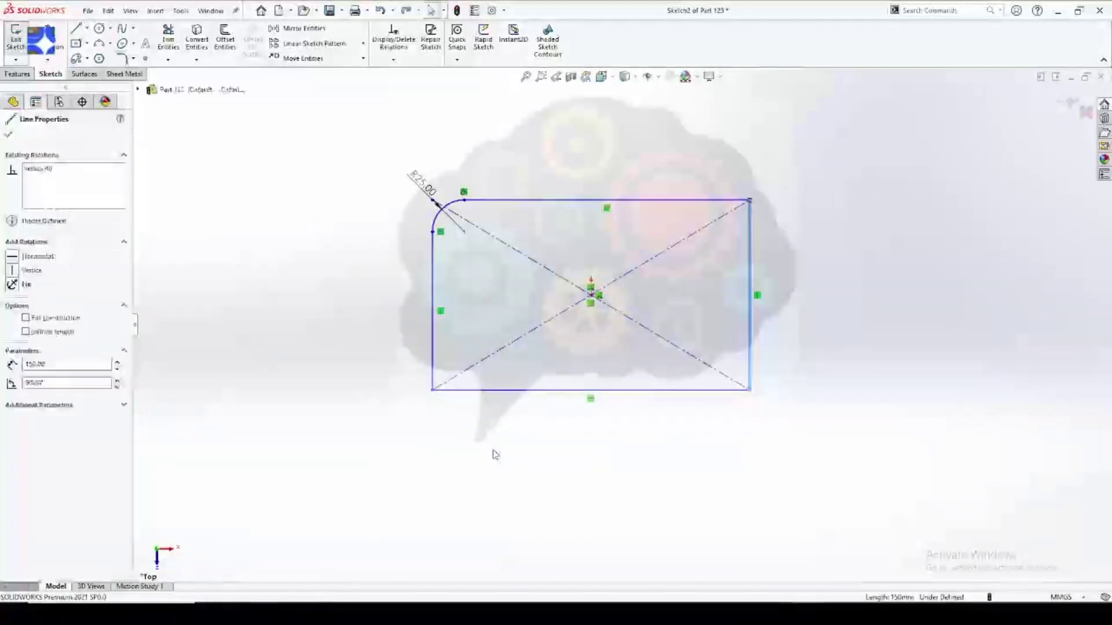
pyautogui.click(373, 244)
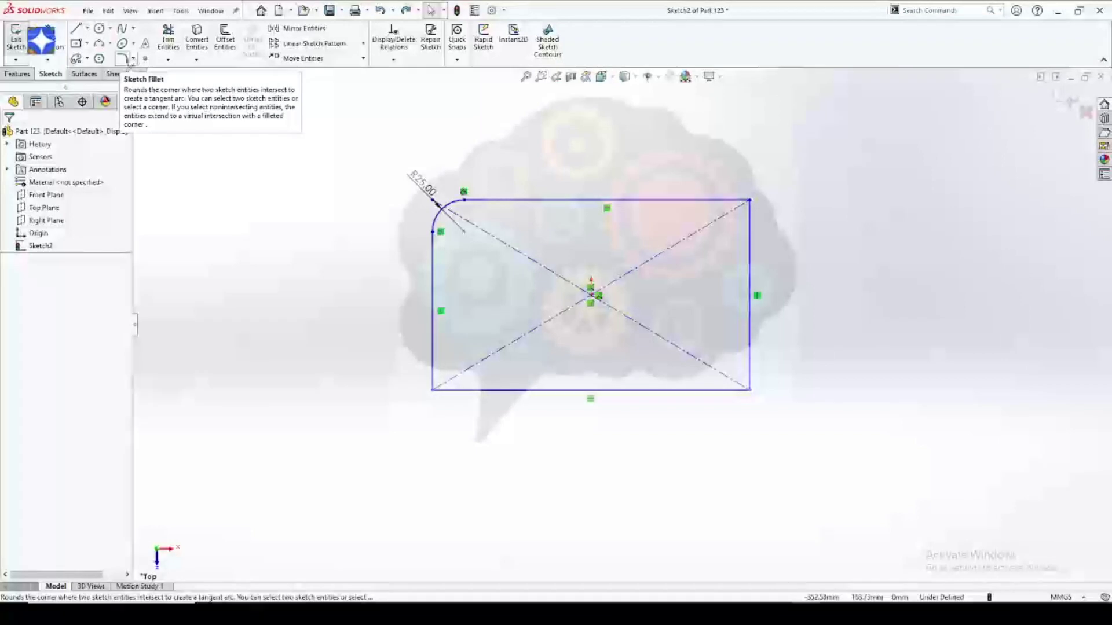
# Add a 15 mm sketch fillet at the rectangle's bottom-left corner.
pyautogui.click(123, 59)
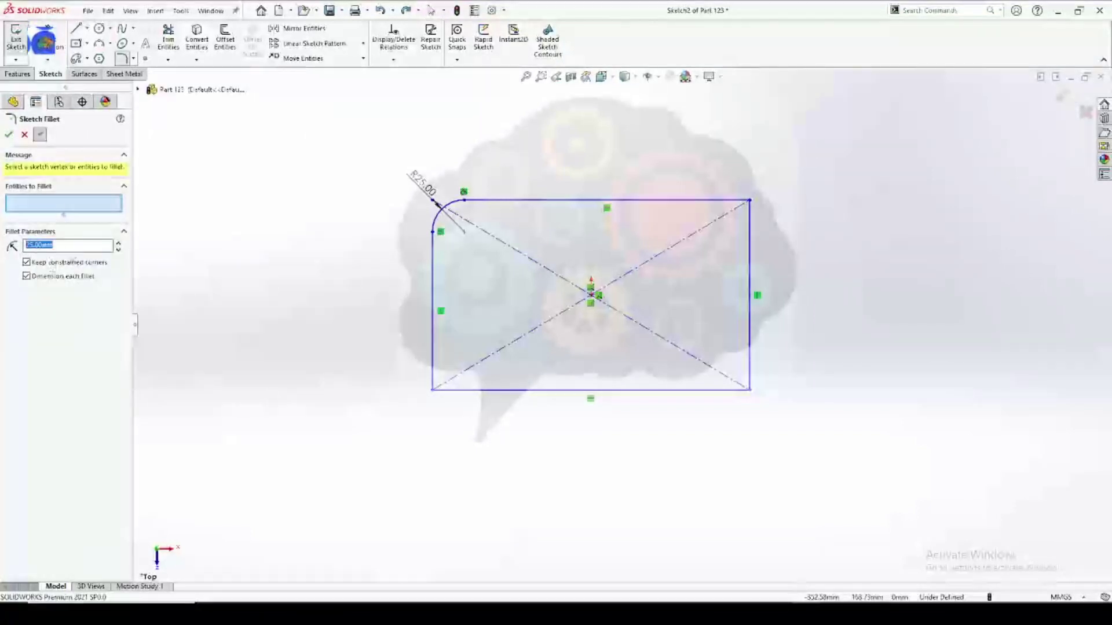
pyautogui.write('5')
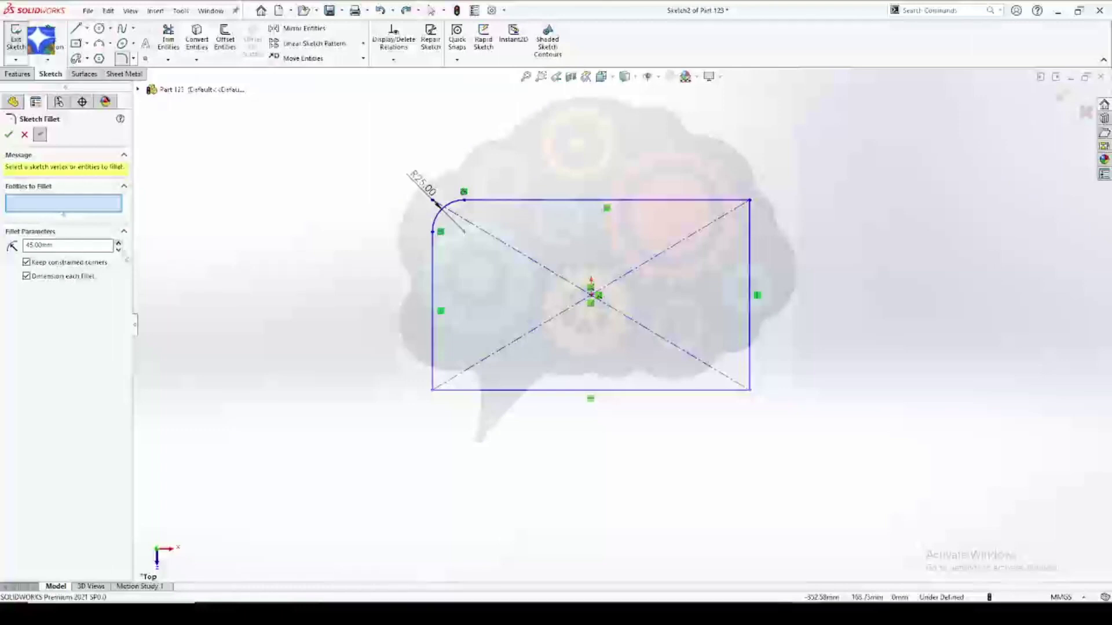
pyautogui.click(432, 360)
pyautogui.click(455, 391)
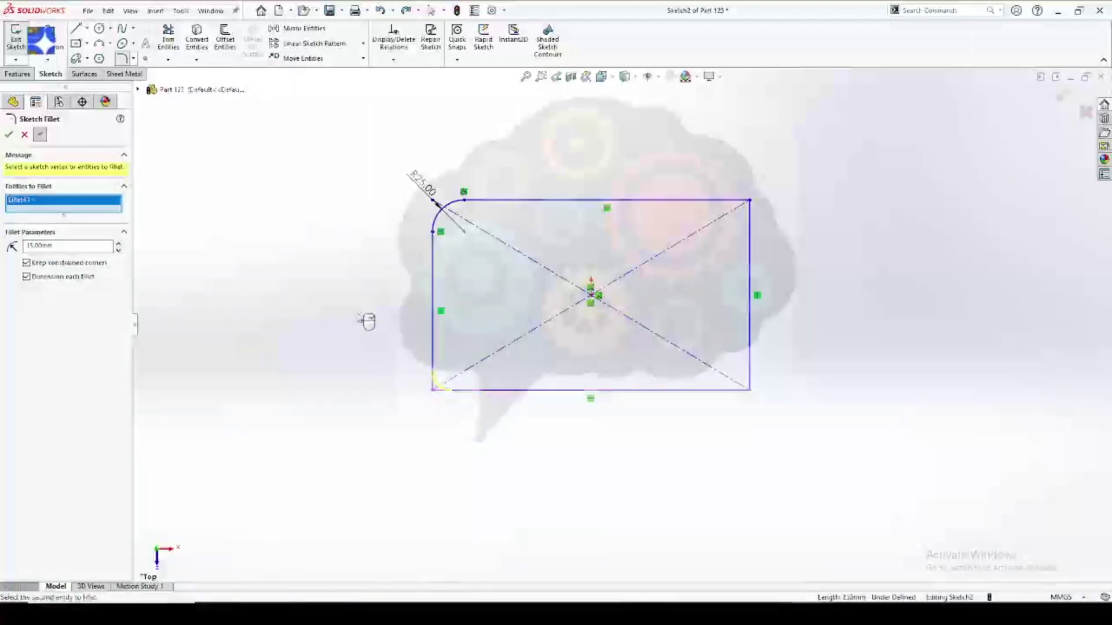
pyautogui.rightClick(364, 313)
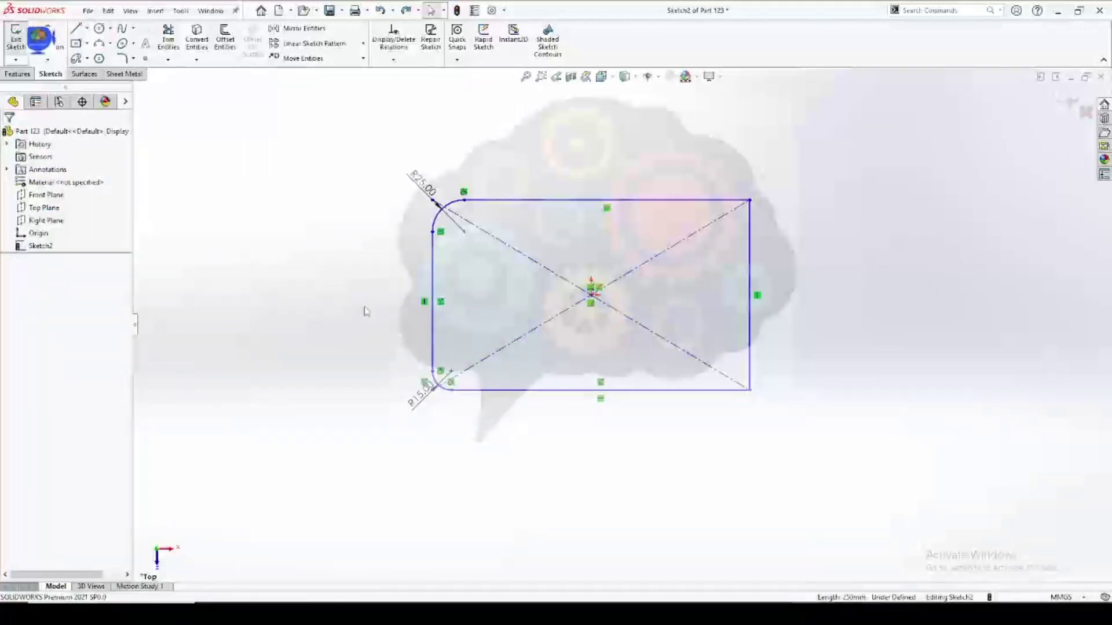
# Undo the fillets so all four corners are square again.
pyautogui.hotkey('ctrl', 'z')
pyautogui.hotkey('ctrl', 'z')
pyautogui.press('Escape')
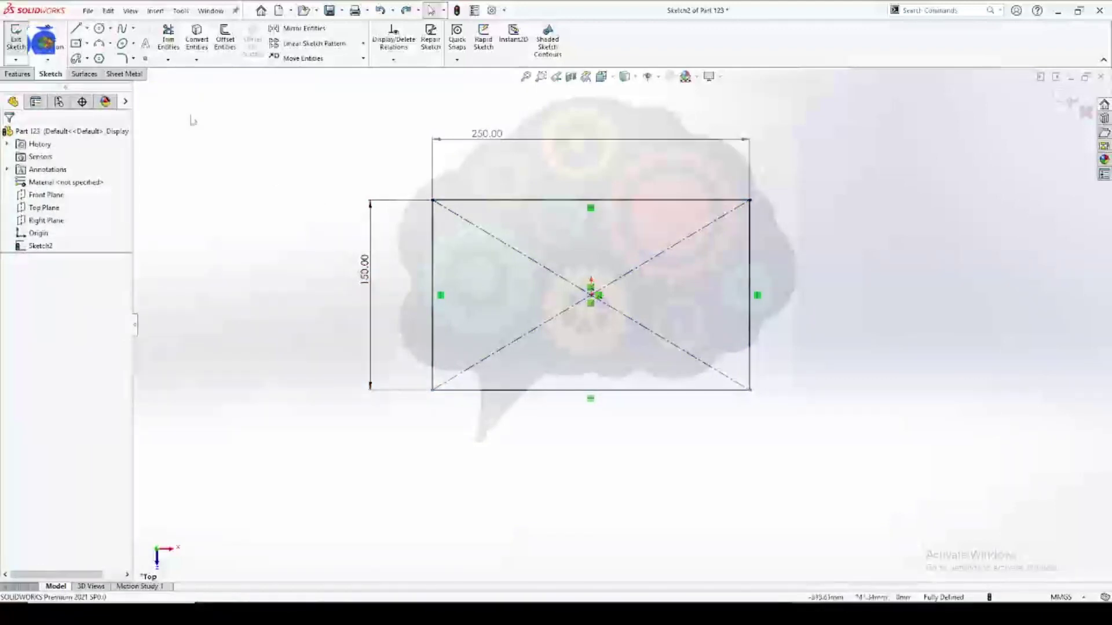
pyautogui.click(133, 58)
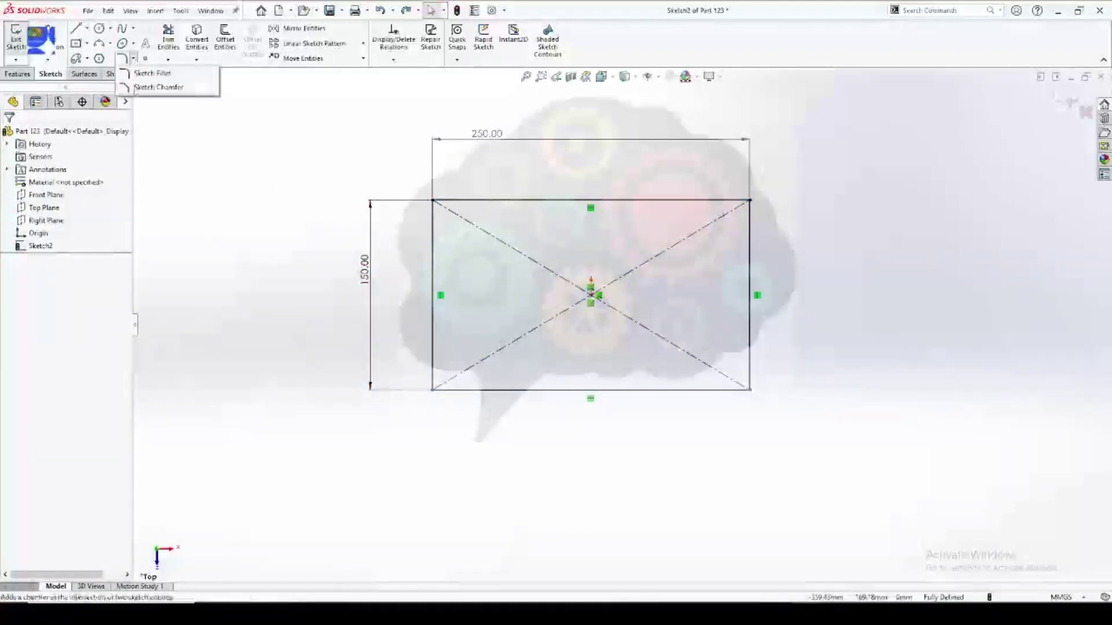
# Chamfer the top-left corner with an equal-distance 15 mm sketch chamfer, then zoom to the top-right corner.
pyautogui.click(136, 88)
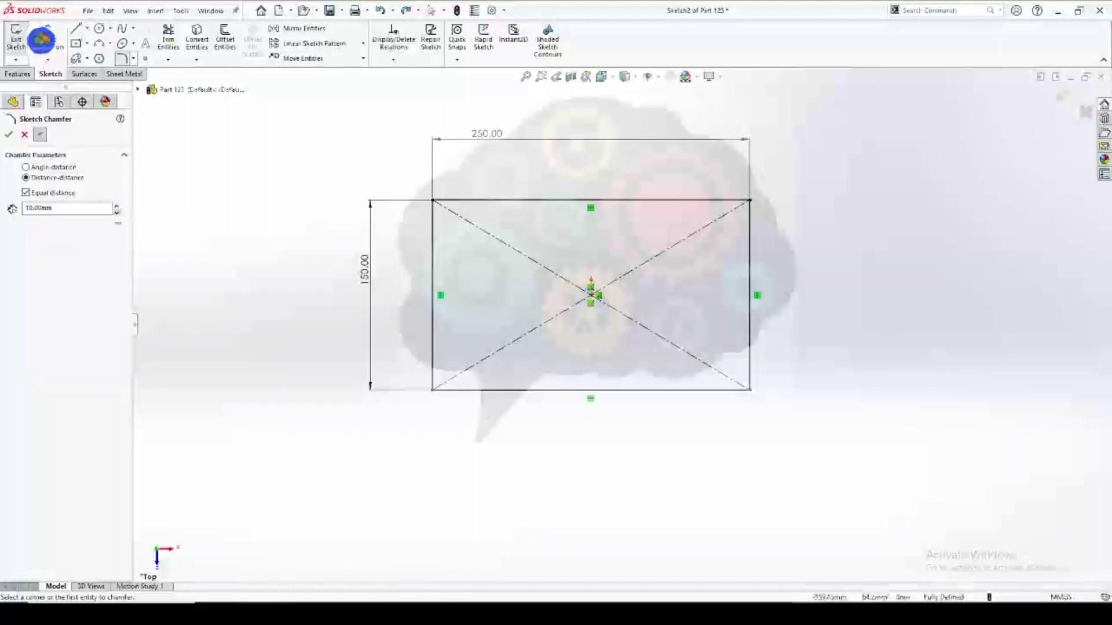
pyautogui.click(43, 208)
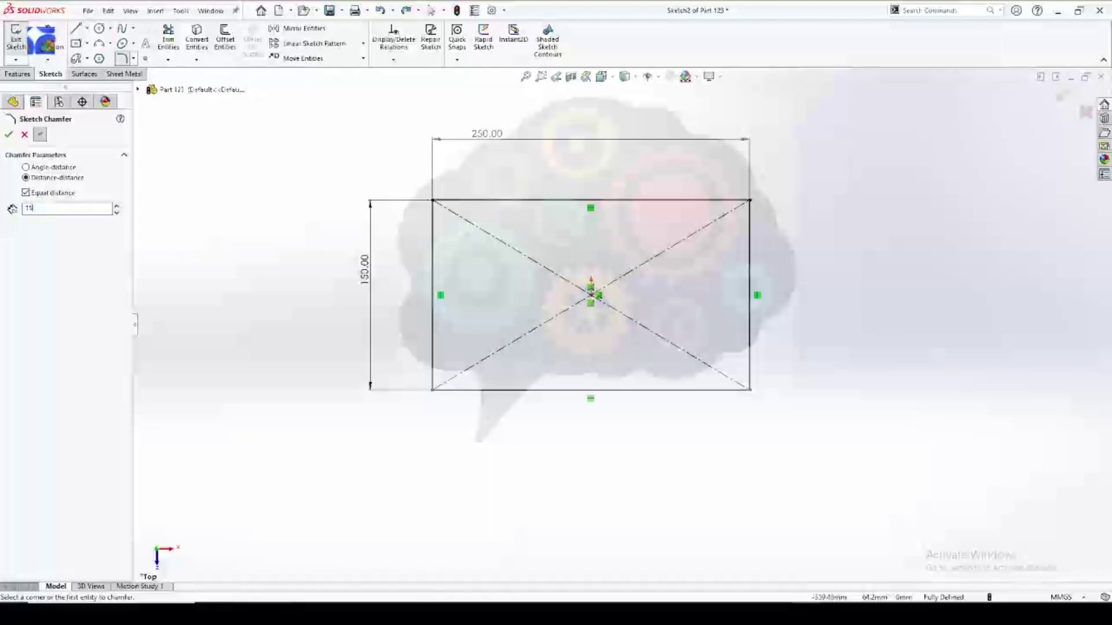
pyautogui.click(437, 236)
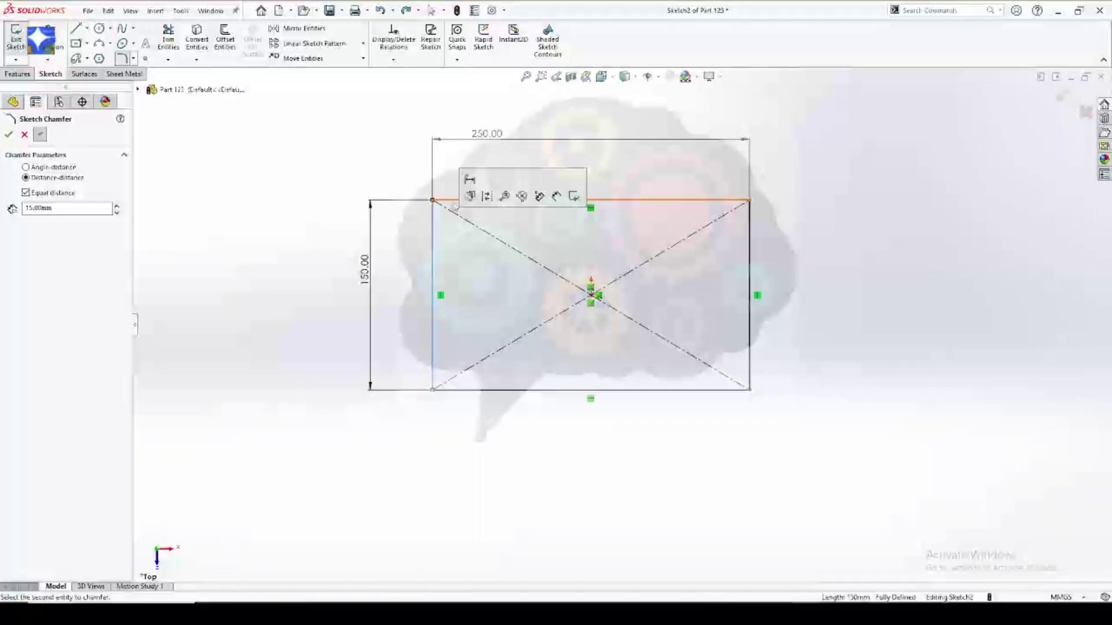
pyautogui.click(454, 201)
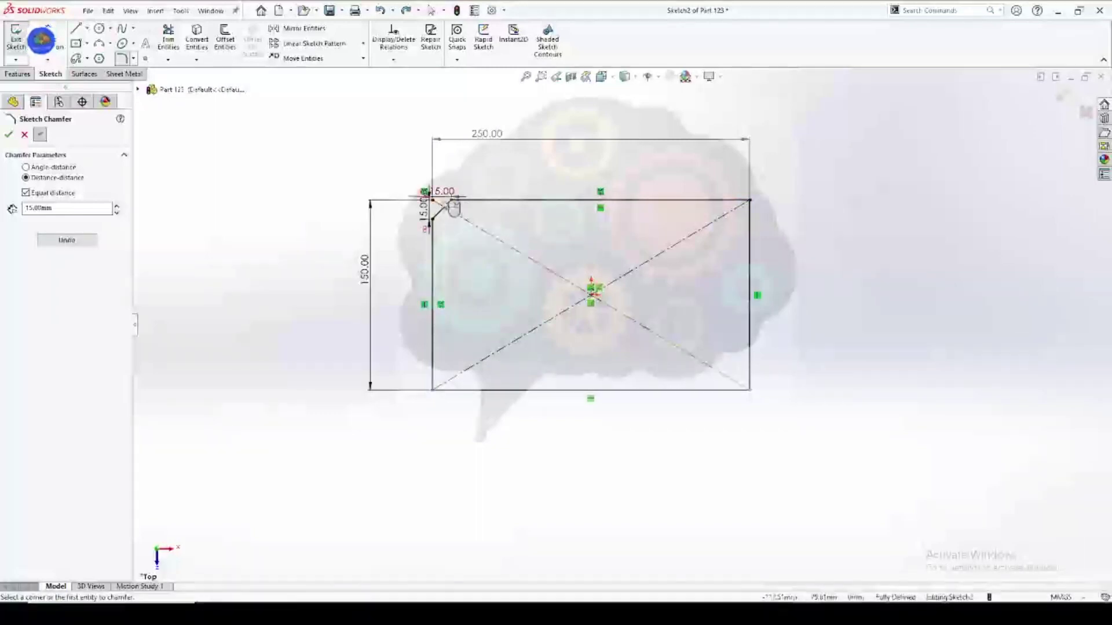
pyautogui.rightClick(444, 201)
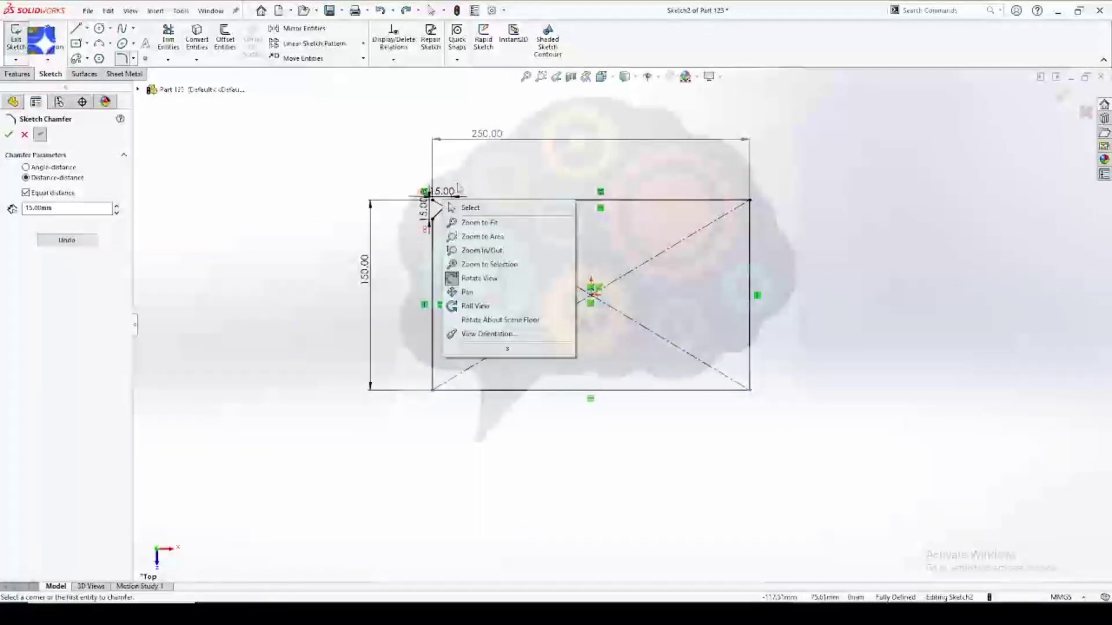
pyautogui.press('Escape')
pyautogui.scroll(3, 451, 199)
pyautogui.scroll(-2, 512, 249)
pyautogui.scroll(-8, 517, 250)
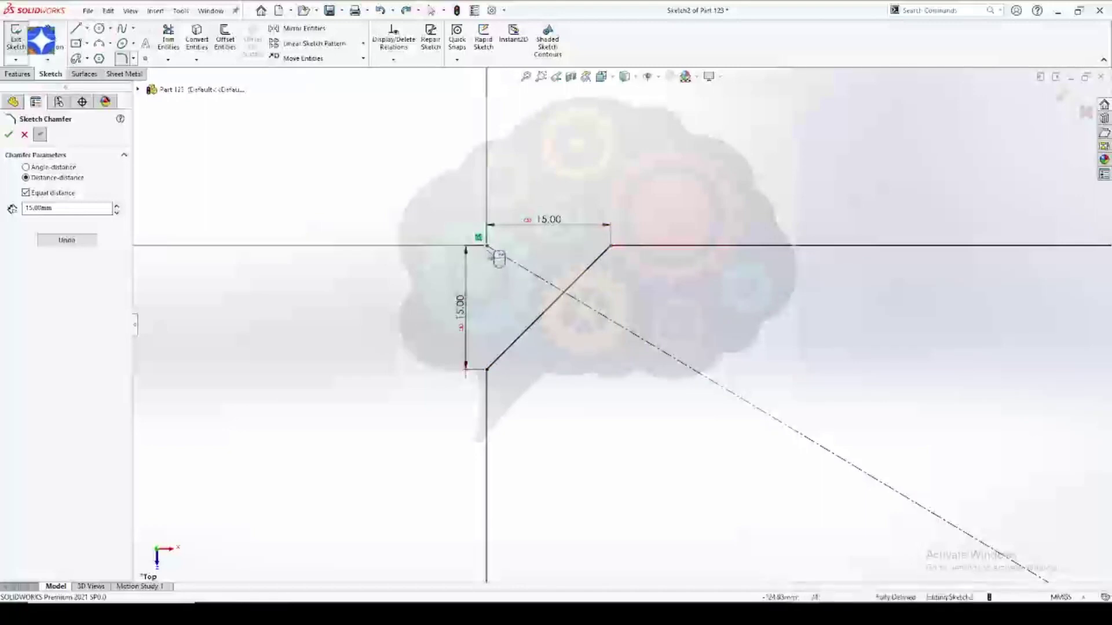
pyautogui.scroll(8, 418, 346)
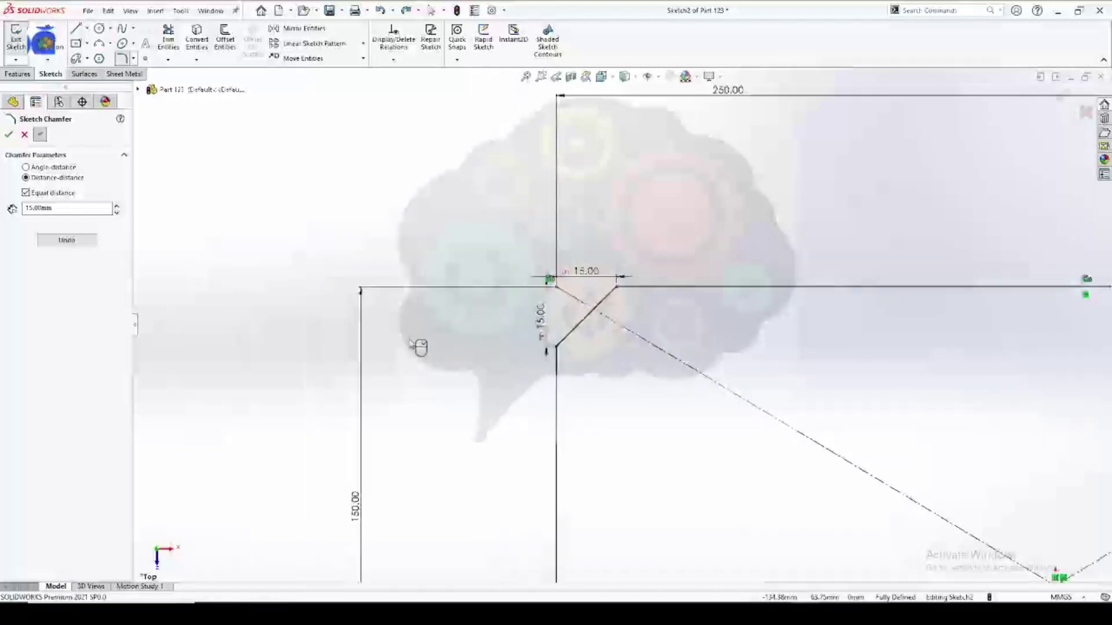
pyautogui.scroll(-6, 762, 353)
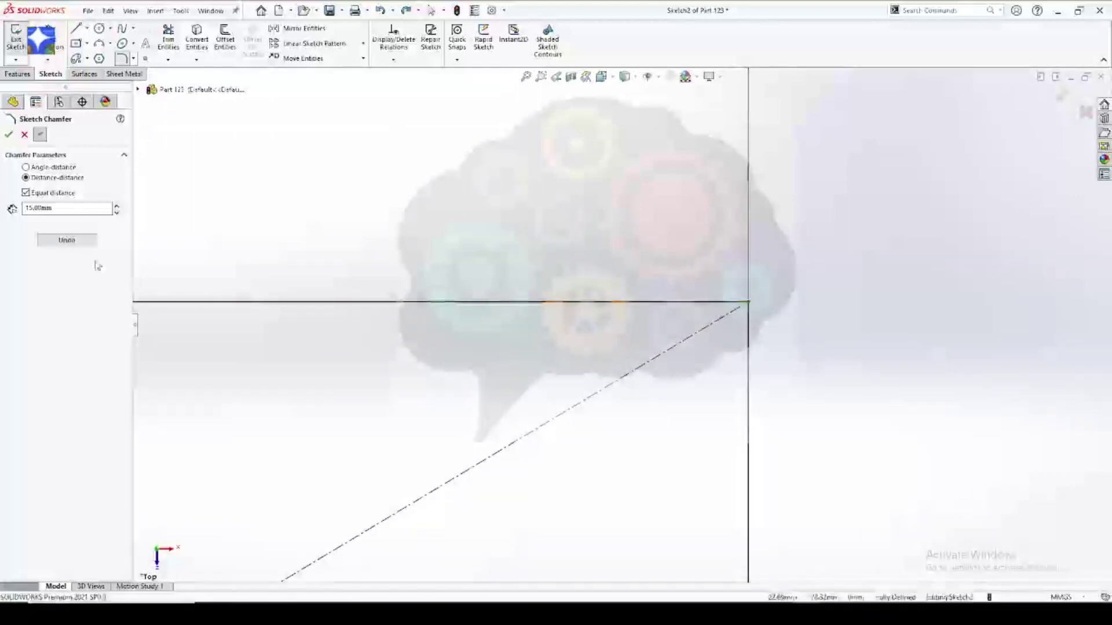
# Turn off equal distance and chamfer the top-right corner at 25 by 15 mm.
pyautogui.click(27, 194)
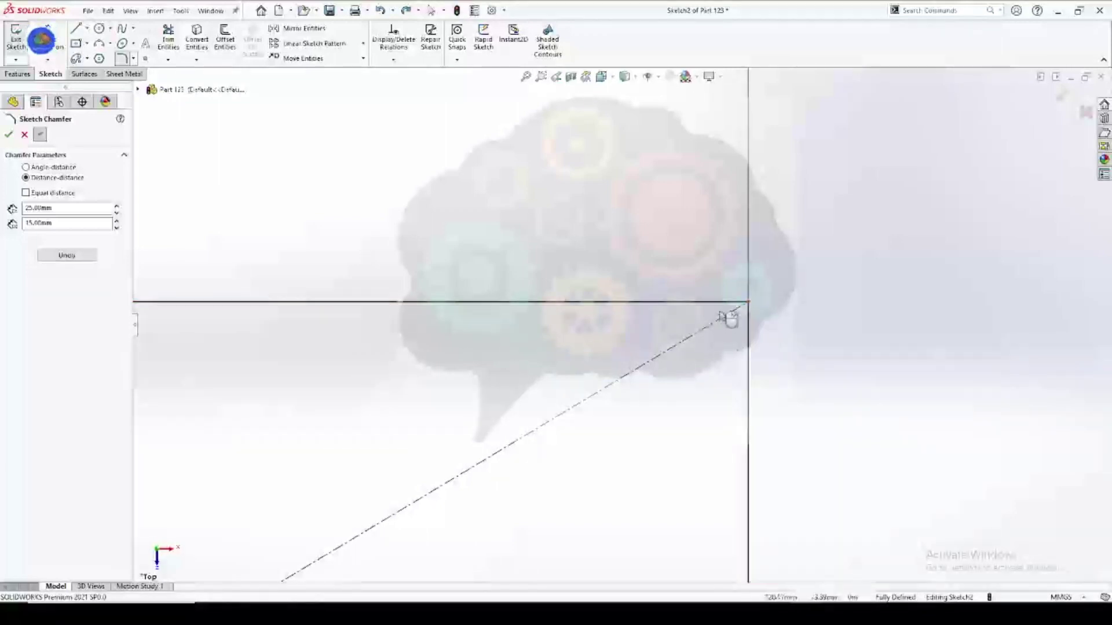
pyautogui.click(720, 302)
pyautogui.click(749, 351)
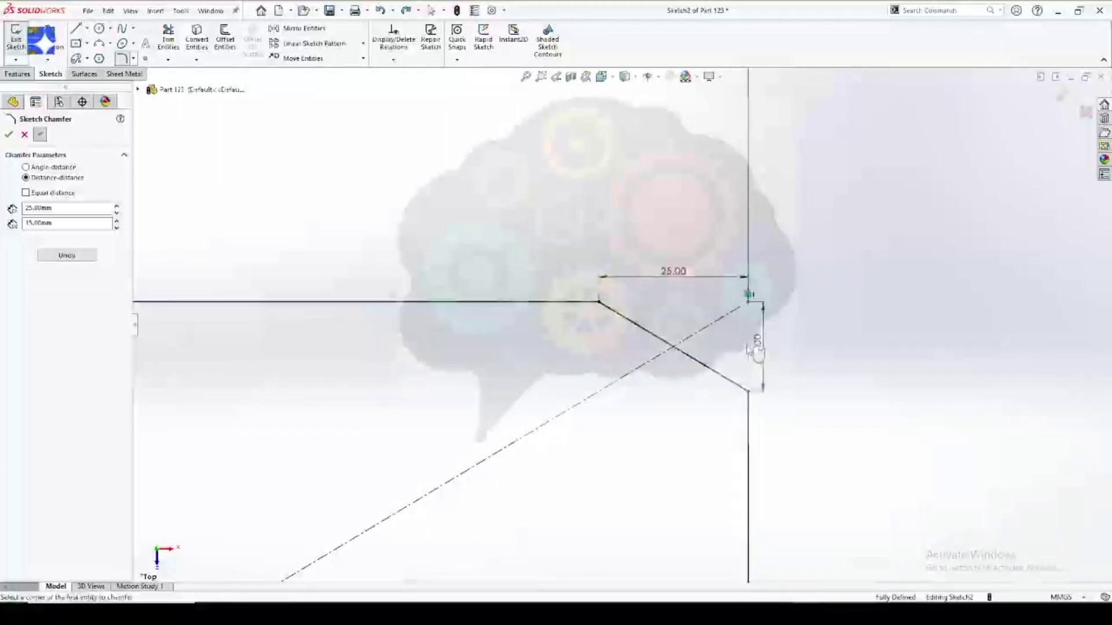
pyautogui.press('f')
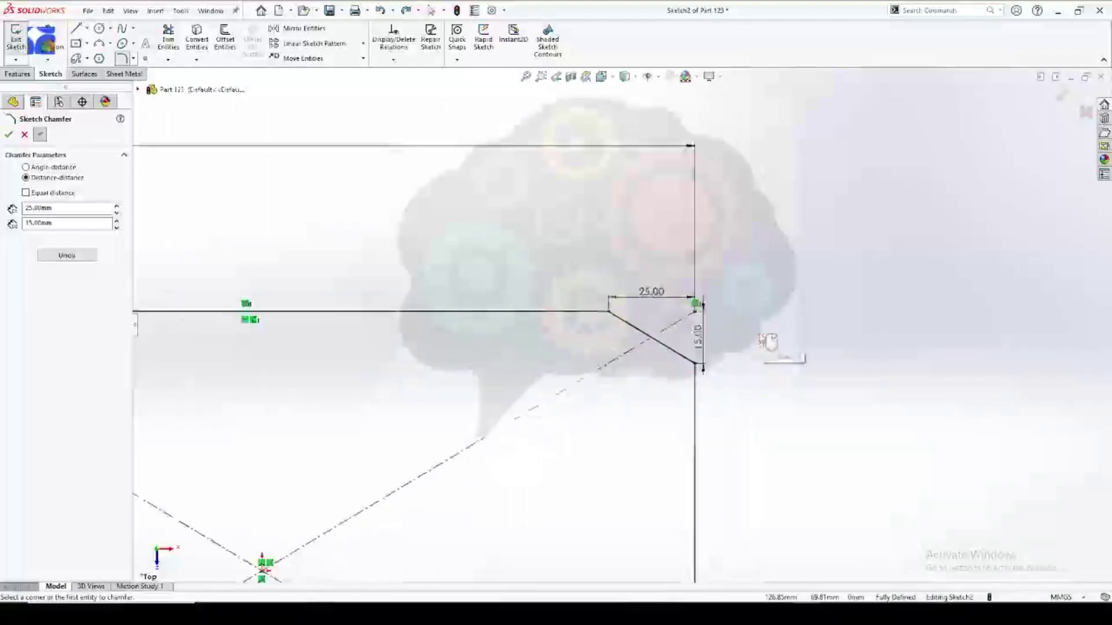
pyautogui.scroll(3, 761, 337)
pyautogui.scroll(-3, 598, 365)
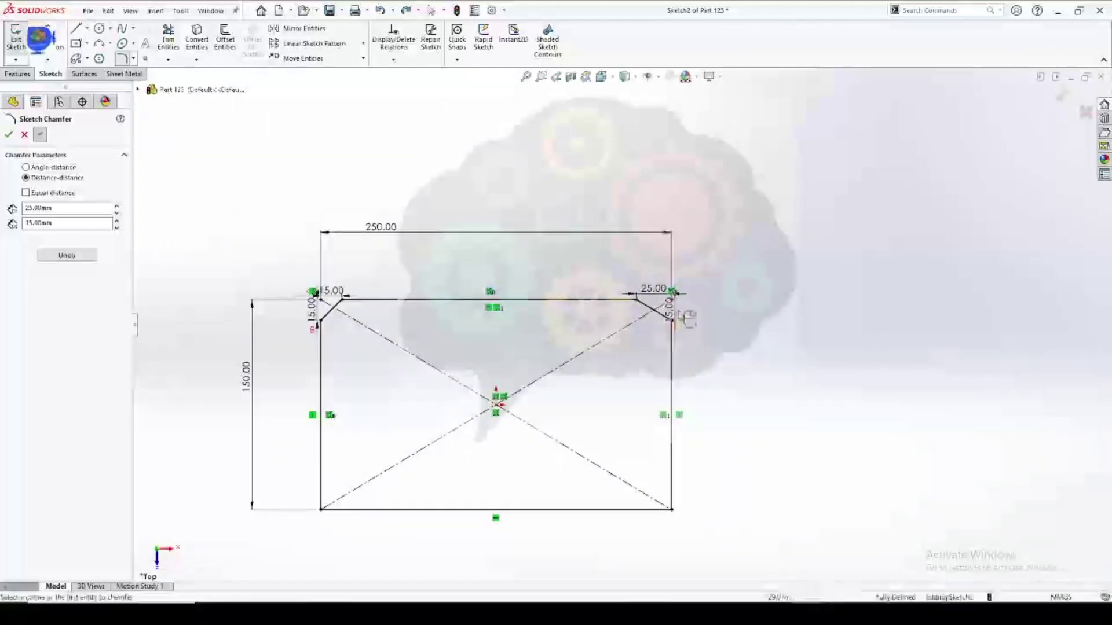
pyautogui.scroll(-5, 665, 308)
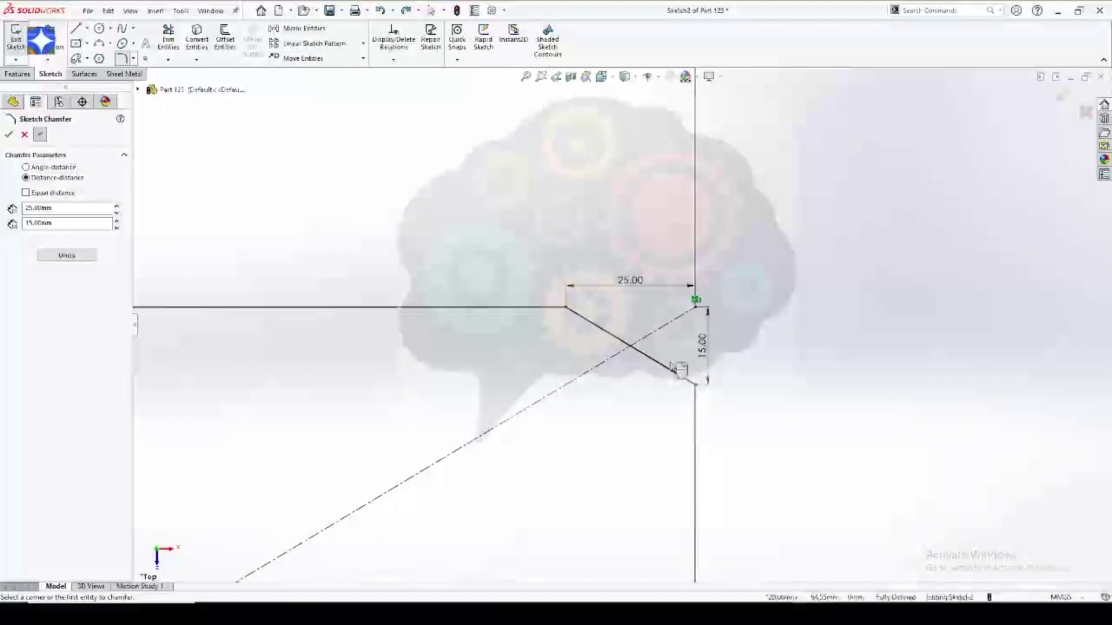
pyautogui.press('f')
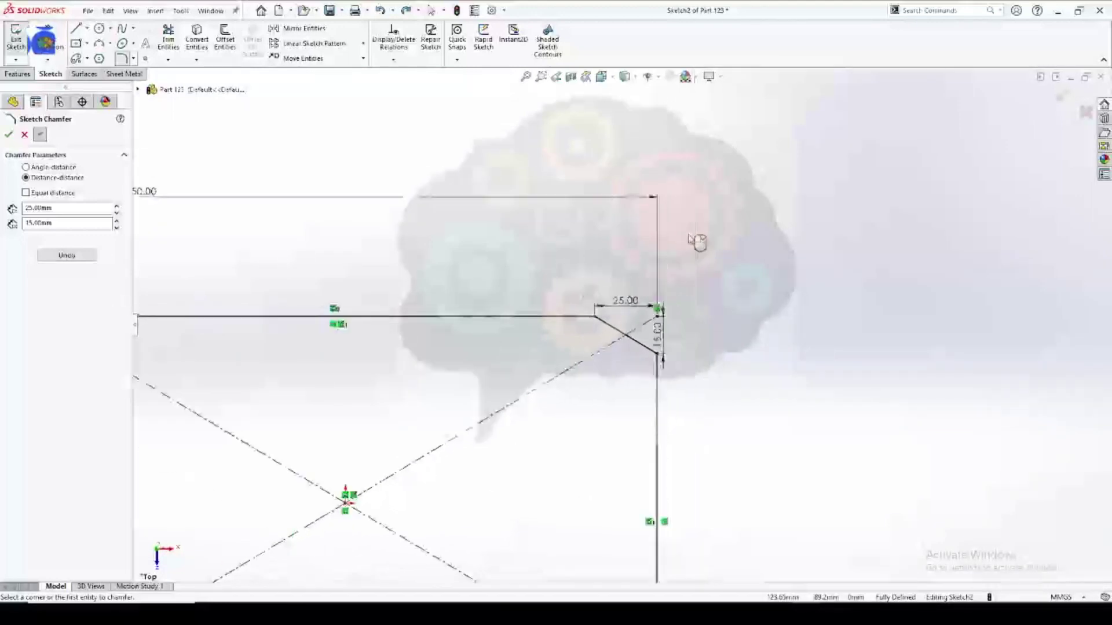
pyautogui.scroll(4, 676, 397)
pyautogui.scroll(-6, 637, 388)
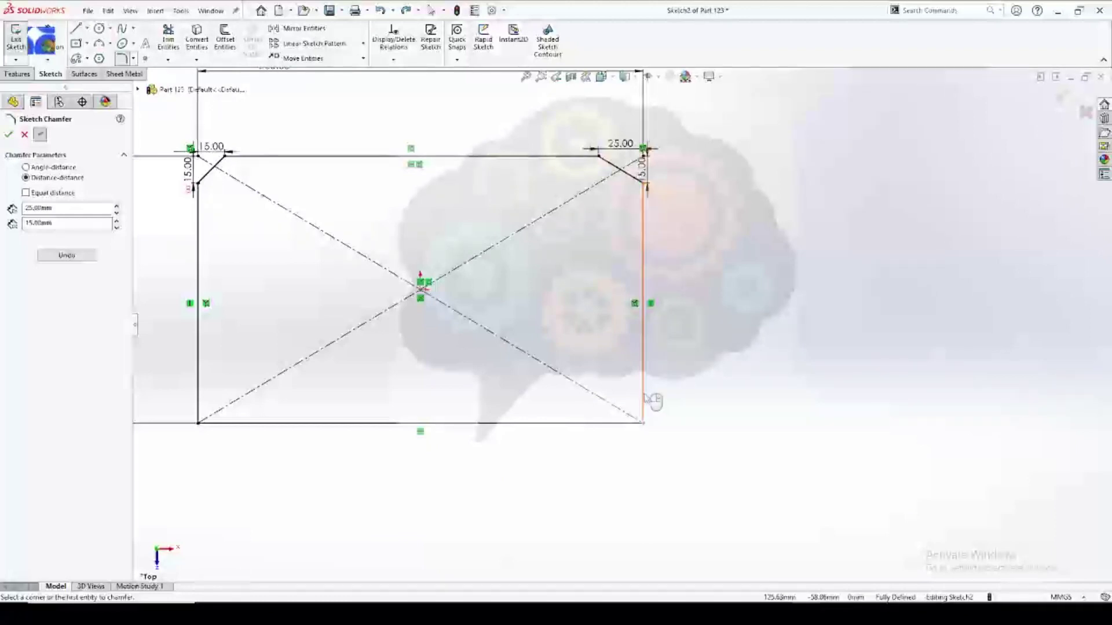
# Chamfer the bottom-right corner too, then close the tool and undo both right-corner chamfers.
pyautogui.click(644, 396)
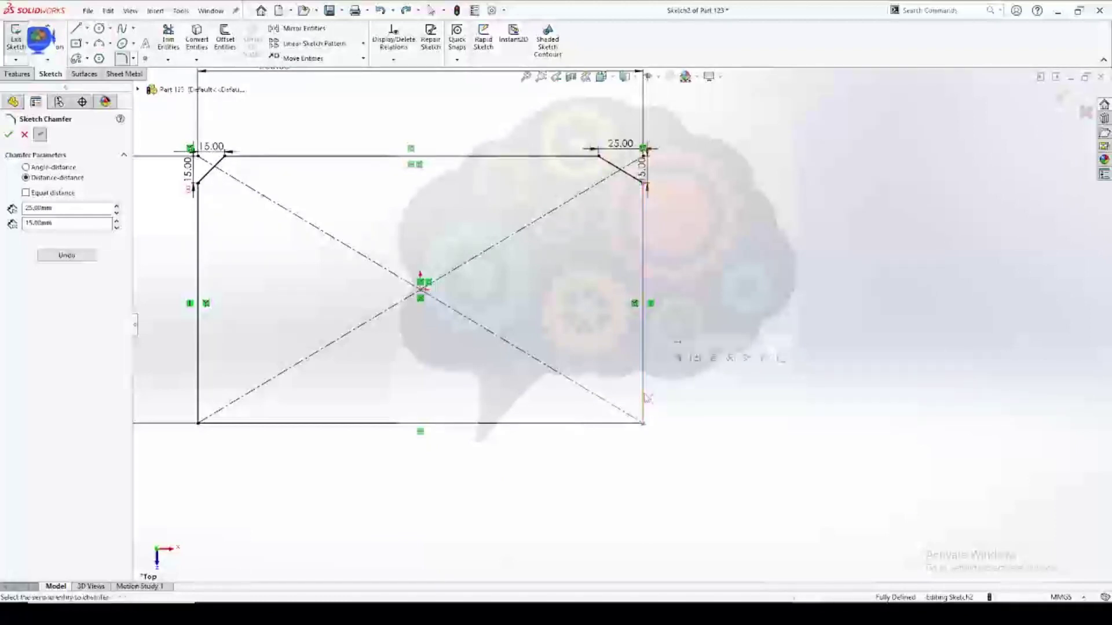
pyautogui.click(625, 424)
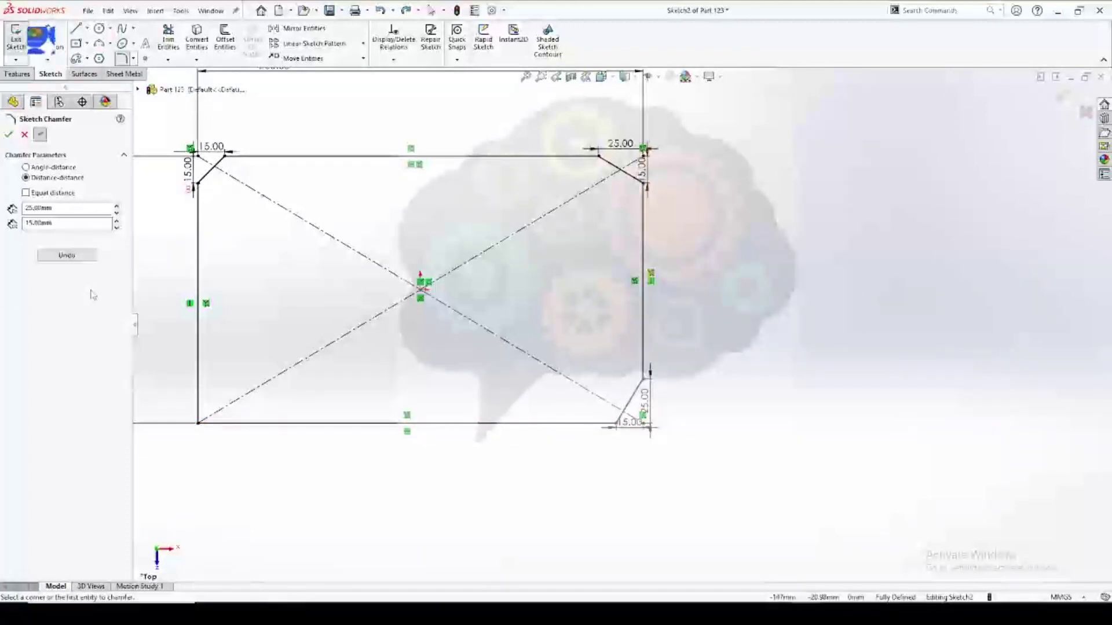
pyautogui.press('Escape')
pyautogui.hotkey('ctrl', 'z')
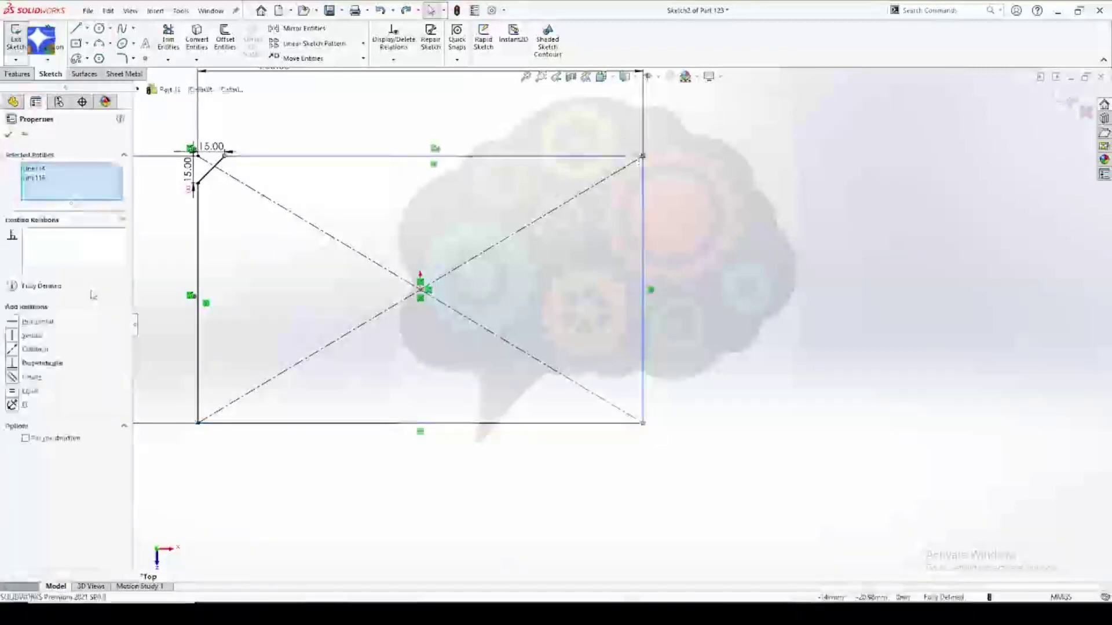
# Reopen Sketch Chamfer and set it to angle-distance, 10 mm at 45°.
pyautogui.click(735, 204)
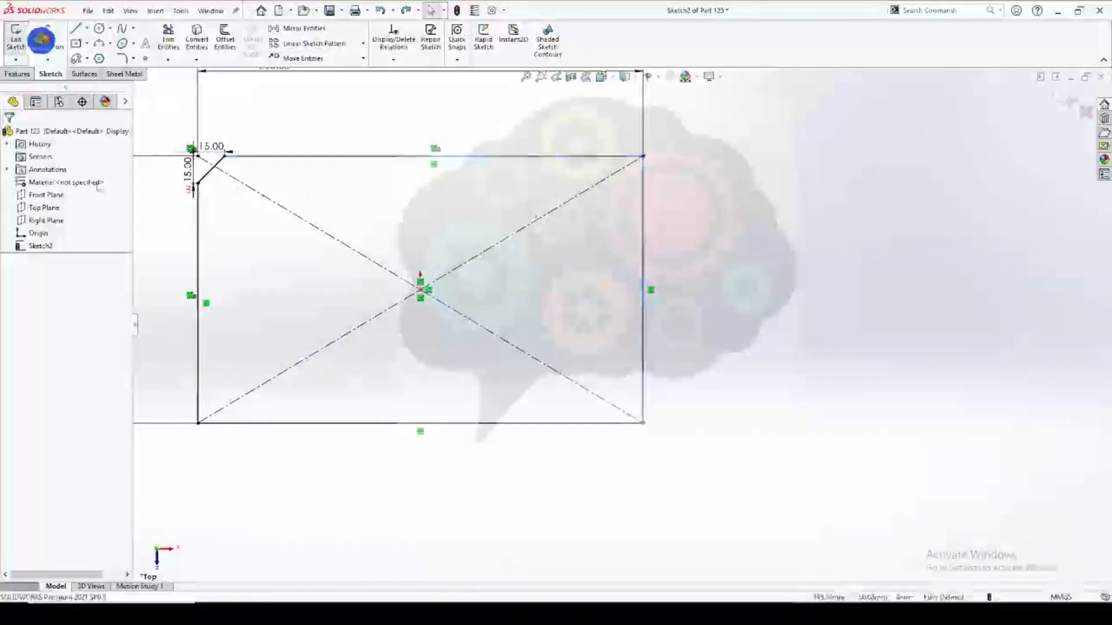
pyautogui.click(134, 59)
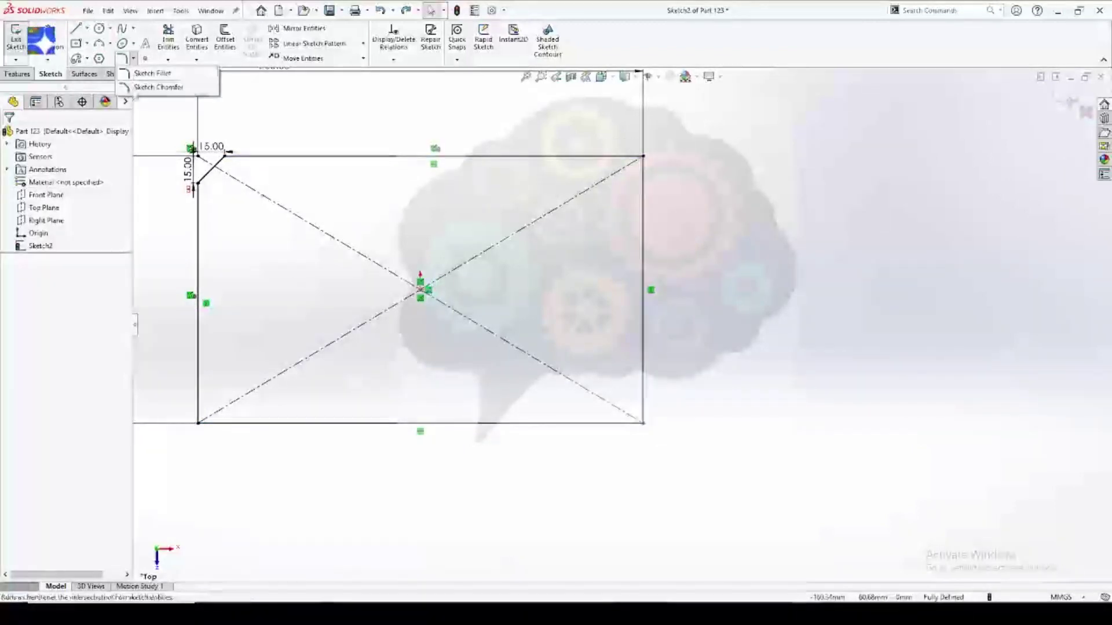
pyautogui.click(174, 88)
pyautogui.scroll(2, 641, 156)
pyautogui.scroll(-5, 652, 268)
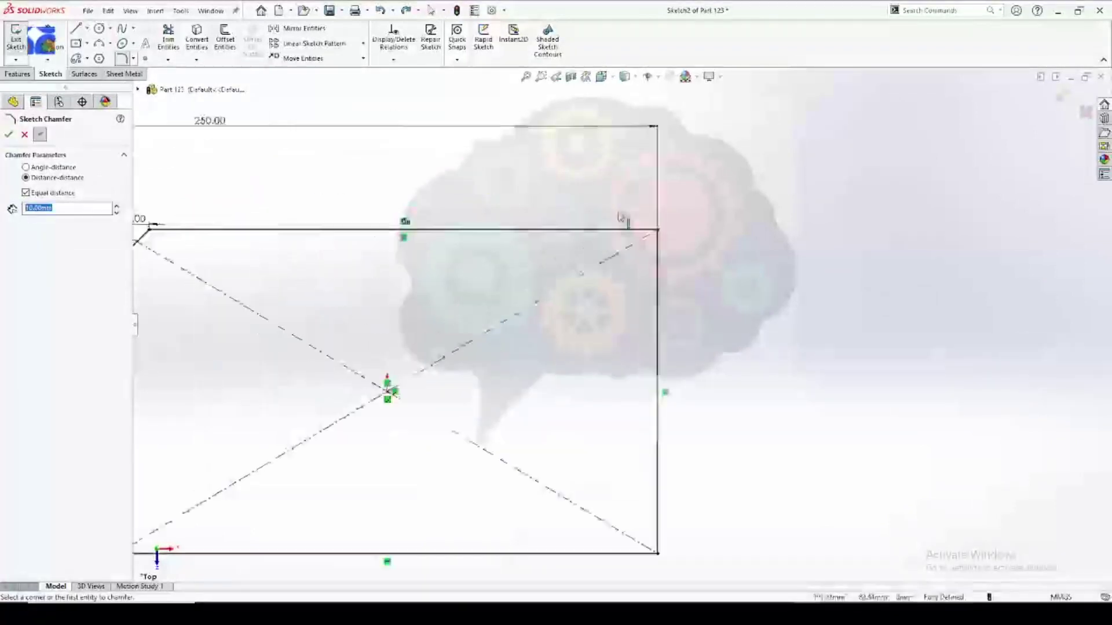
pyautogui.click(25, 166)
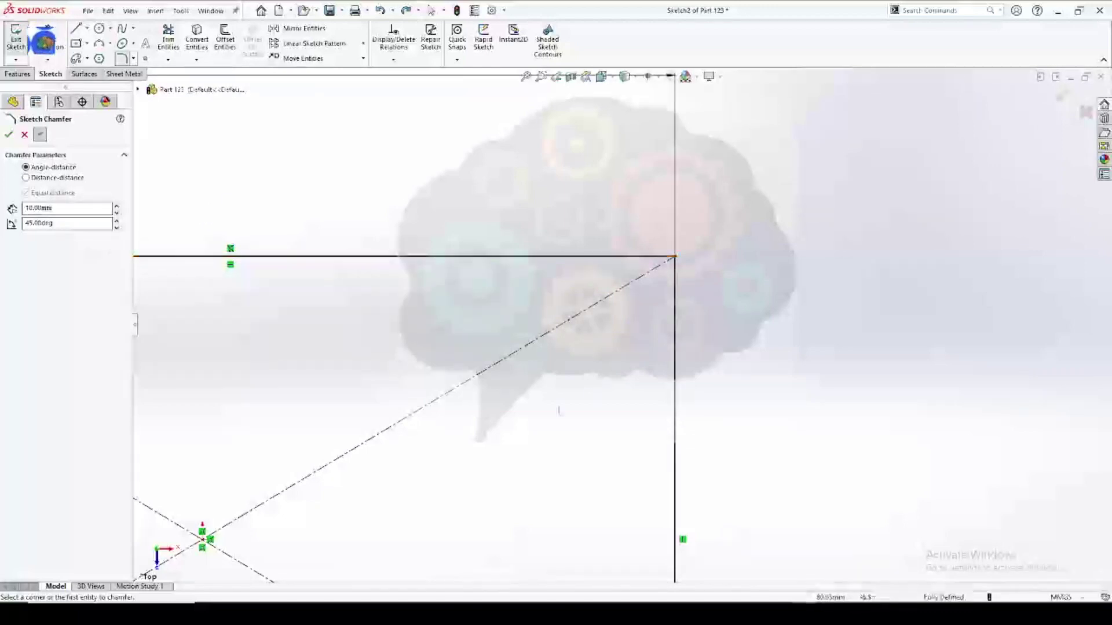
# Apply the 10 mm, 45° chamfer to the top-right corner and close the chamfer tool.
pyautogui.click(620, 257)
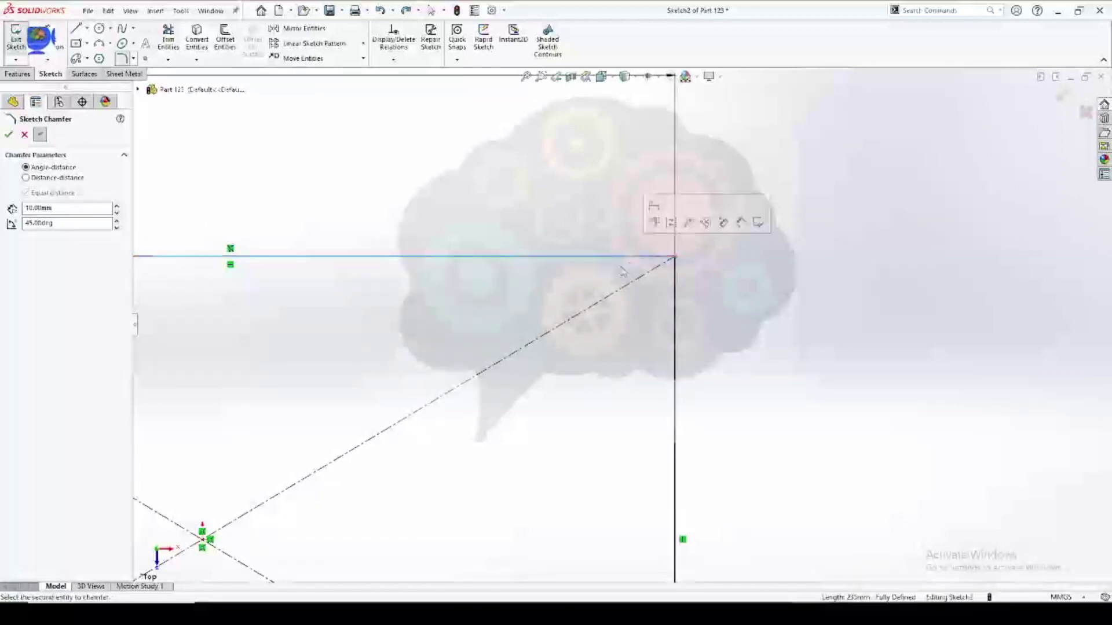
pyautogui.click(674, 330)
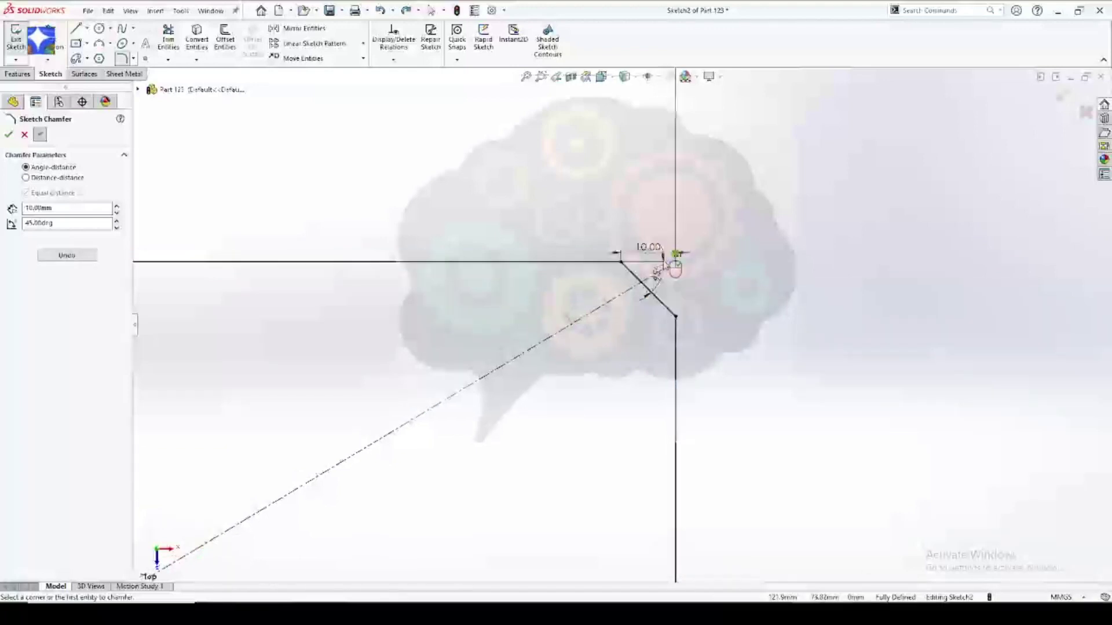
pyautogui.scroll(-8, 666, 261)
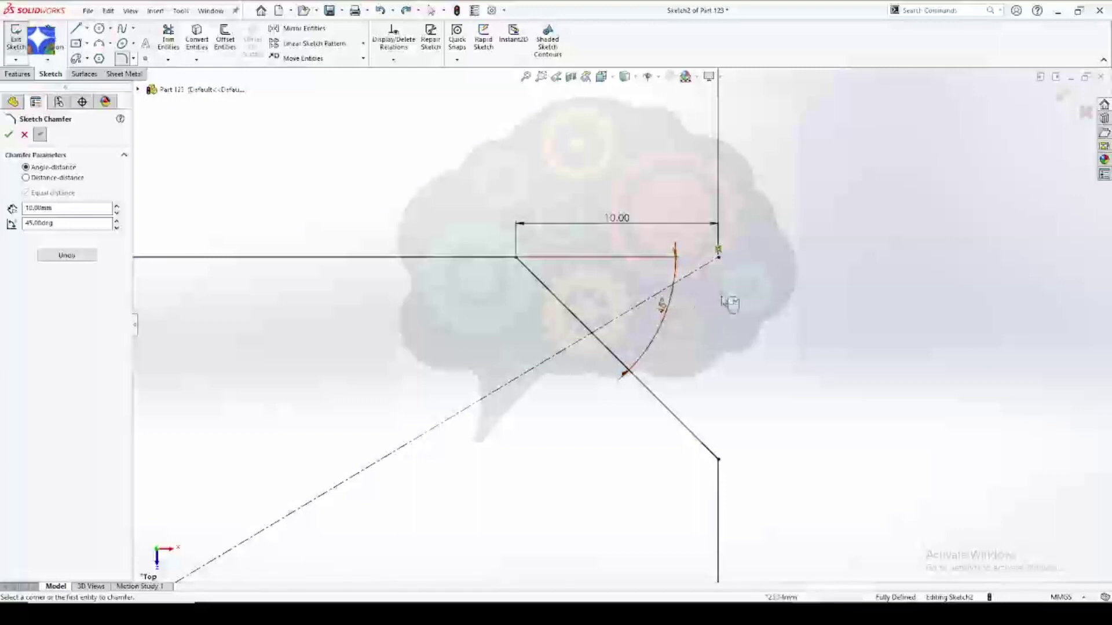
pyautogui.scroll(5, 728, 302)
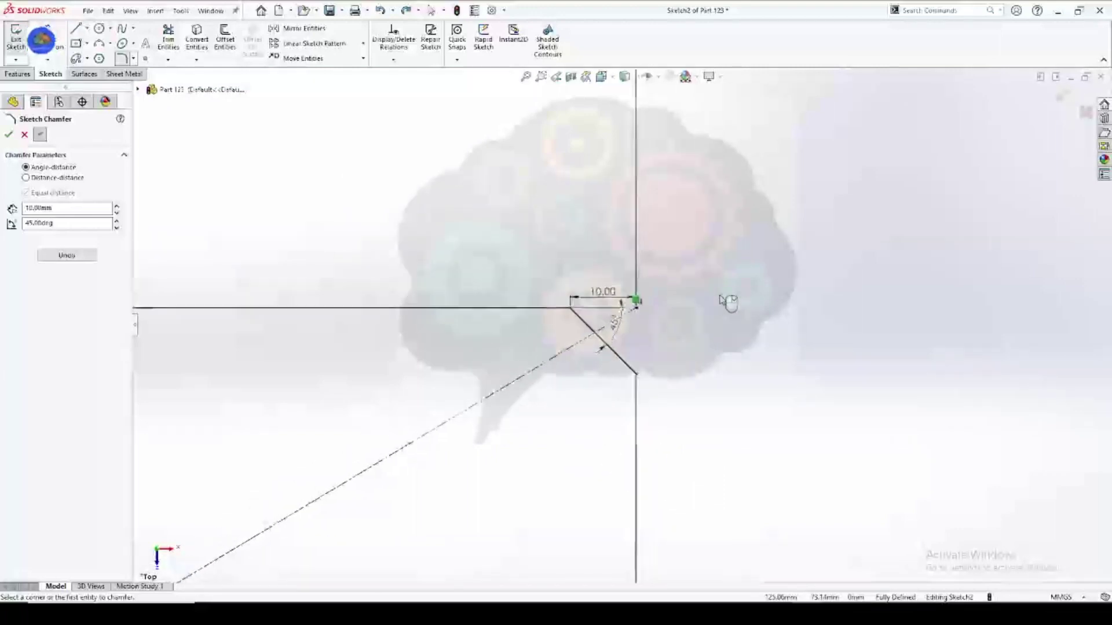
pyautogui.scroll(6, 729, 301)
pyautogui.scroll(-6, 616, 318)
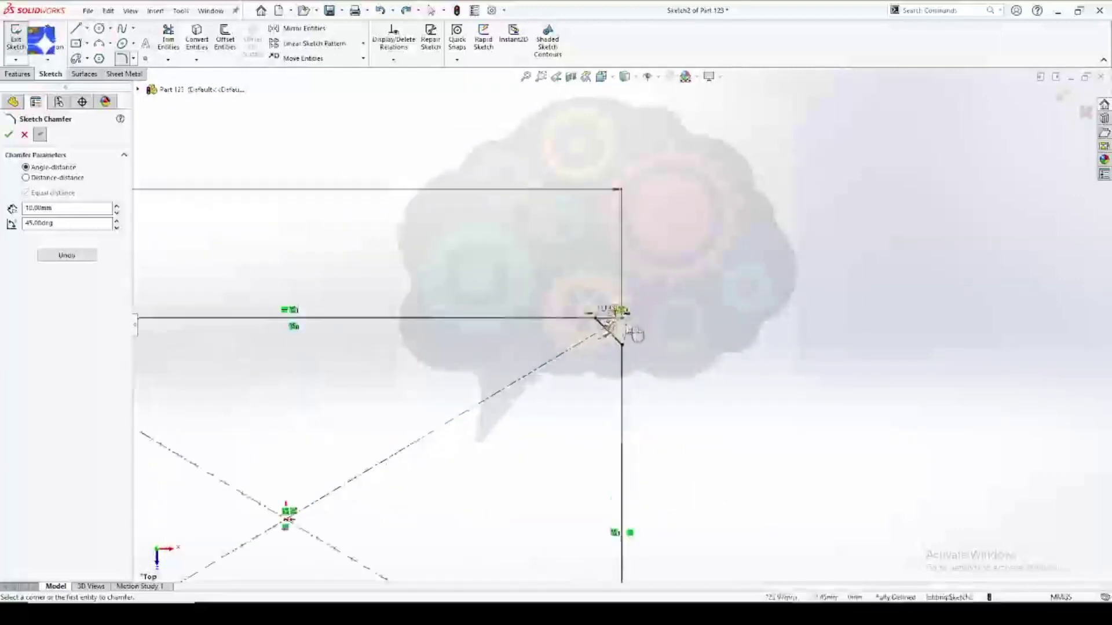
pyautogui.scroll(-5, 623, 333)
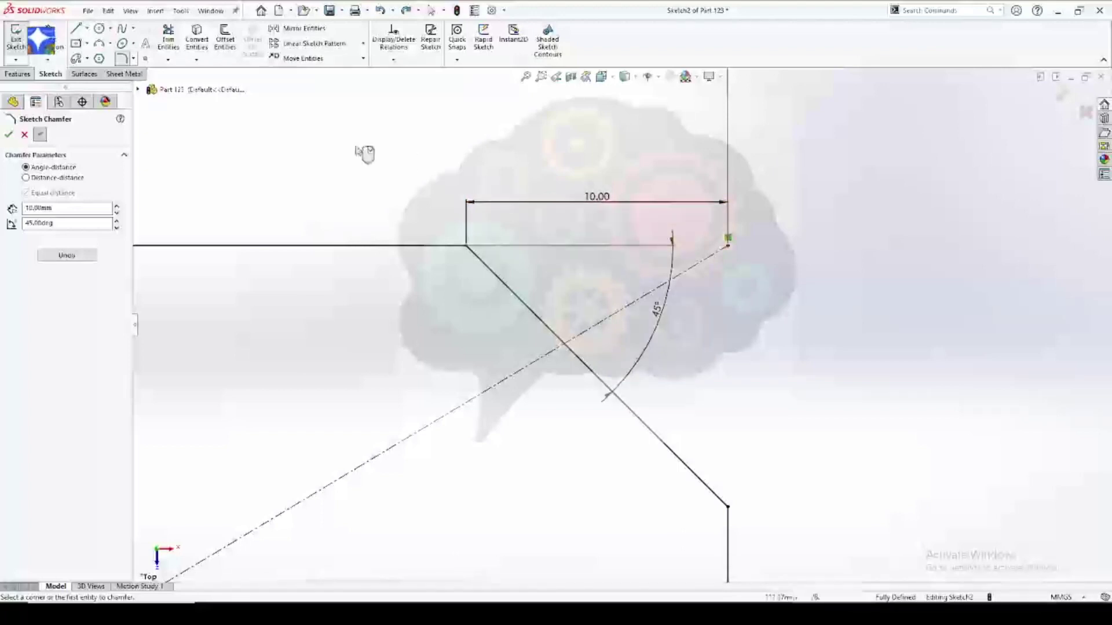
pyautogui.press('Escape')
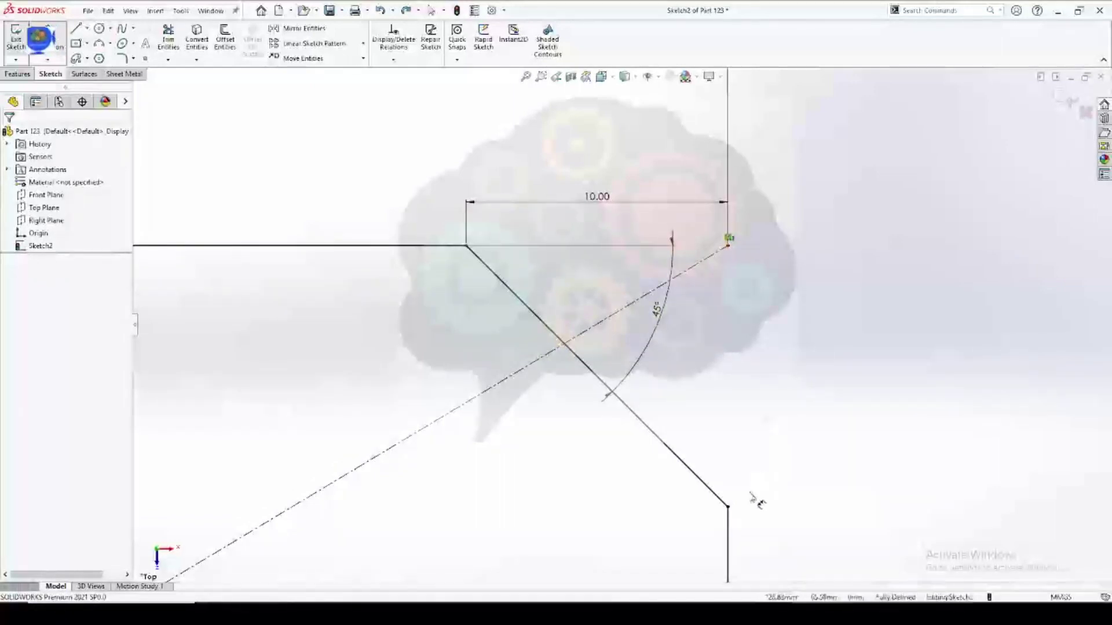
# Try a vertical dimension between the chamfer's endpoints, then cancel it.
pyautogui.click(728, 245)
pyautogui.click(728, 507)
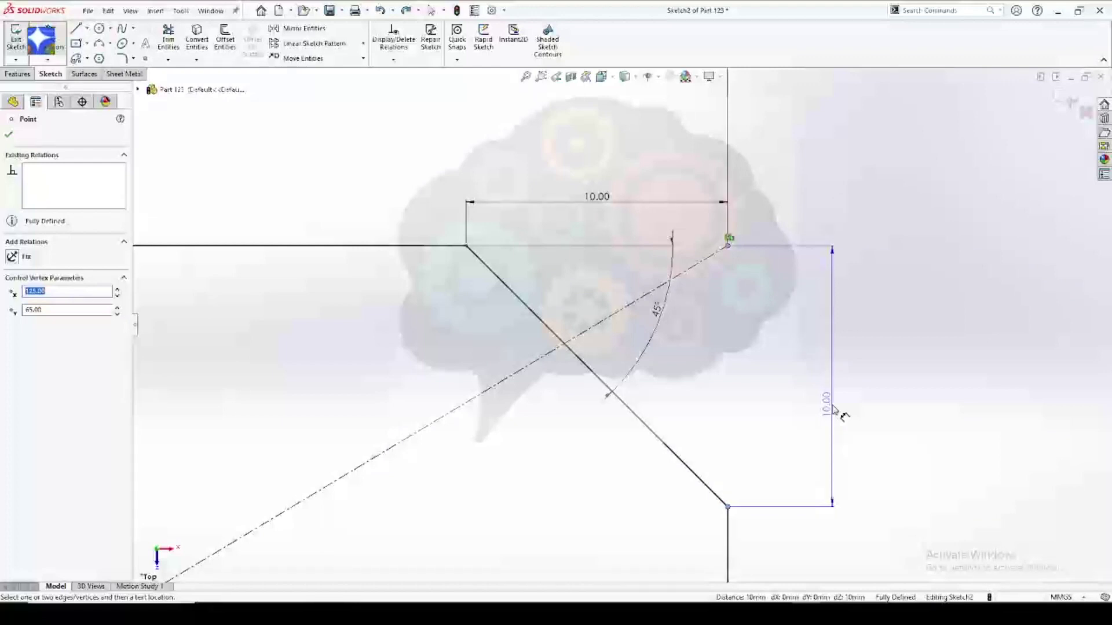
pyautogui.press('Escape')
pyautogui.scroll(-4, 831, 318)
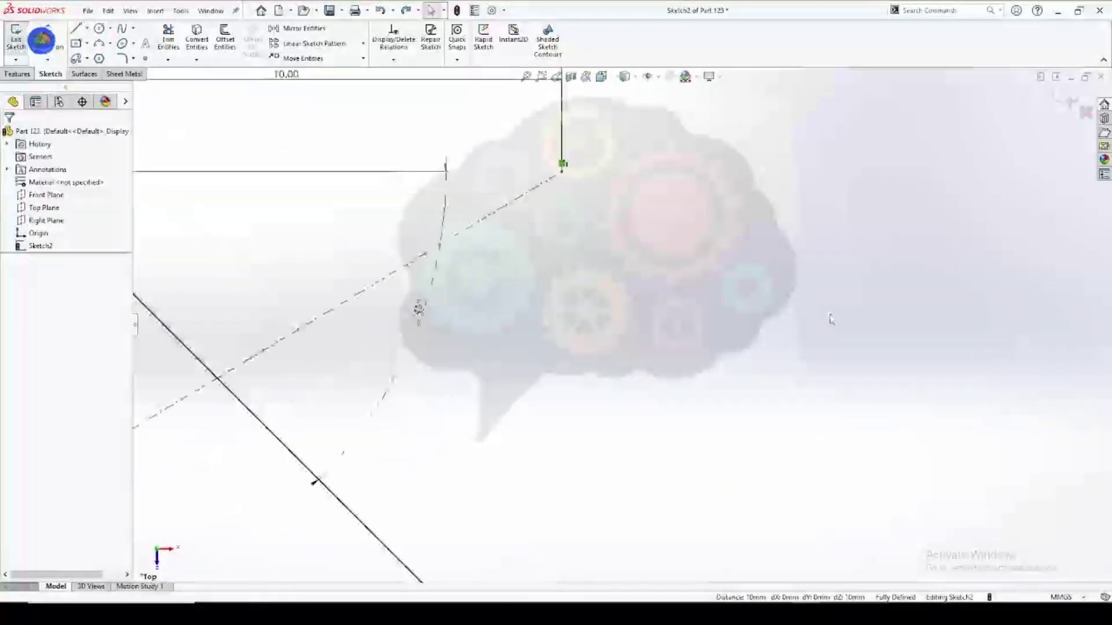
pyautogui.scroll(8, 831, 319)
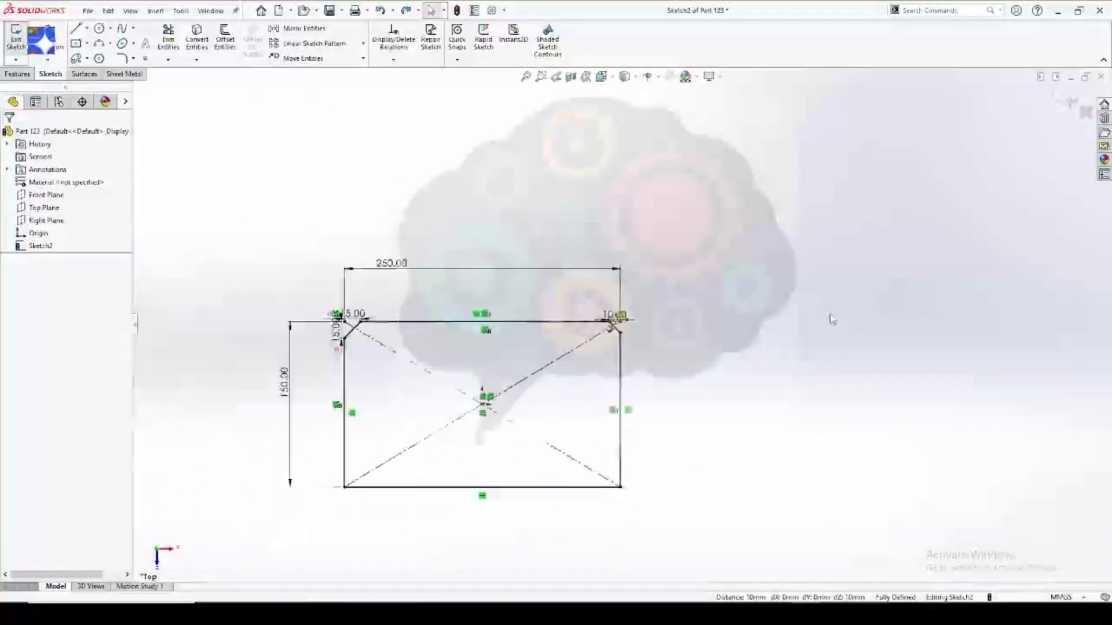
pyautogui.scroll(-8, 339, 332)
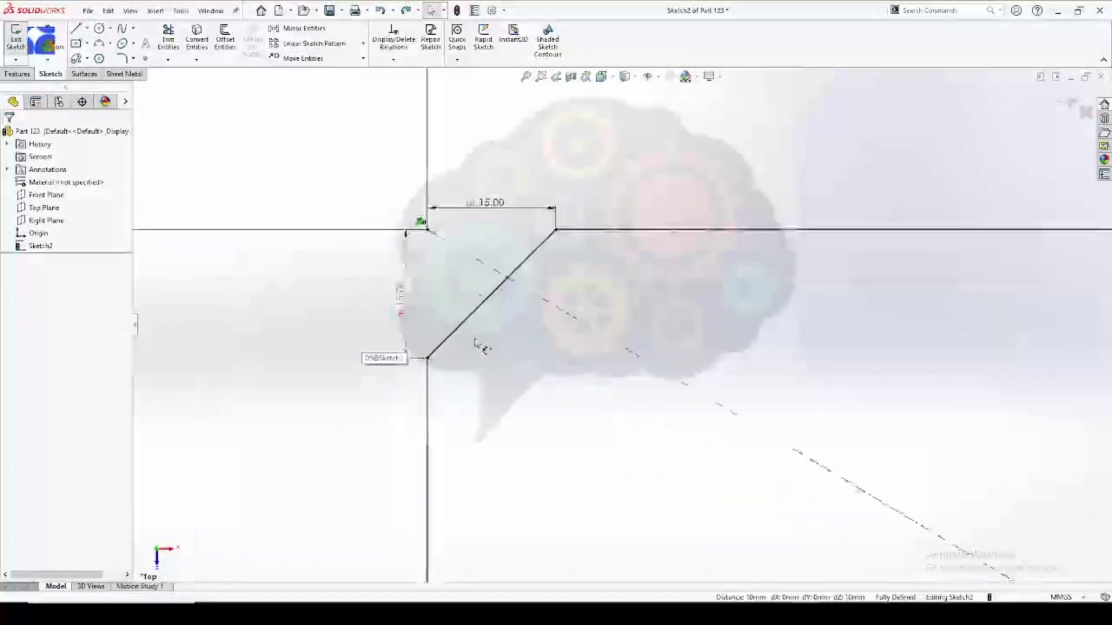
# Draw construction lines from the chamfer's upper endpoint to close a triangle at the corner.
pyautogui.click(76, 28)
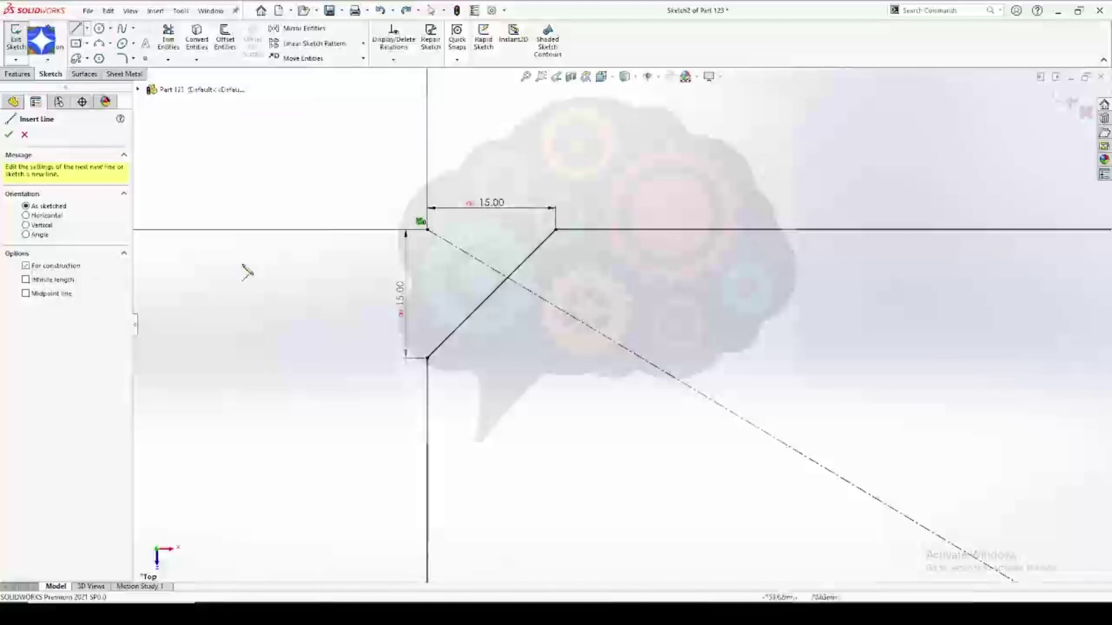
pyautogui.click(556, 229)
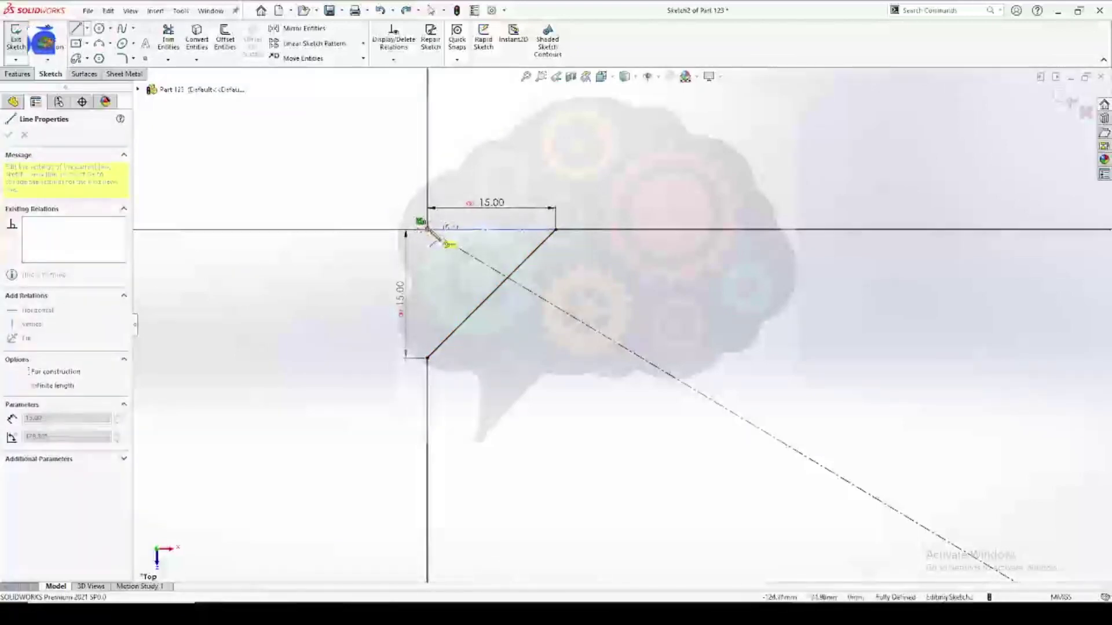
pyautogui.click(427, 230)
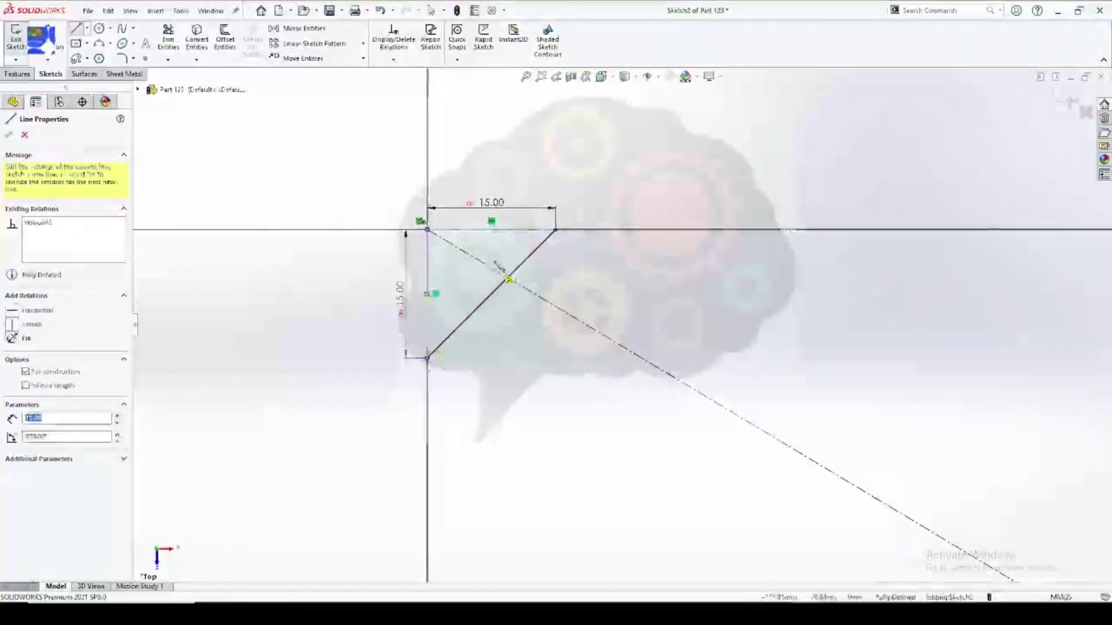
pyautogui.click(428, 357)
pyautogui.press('Escape')
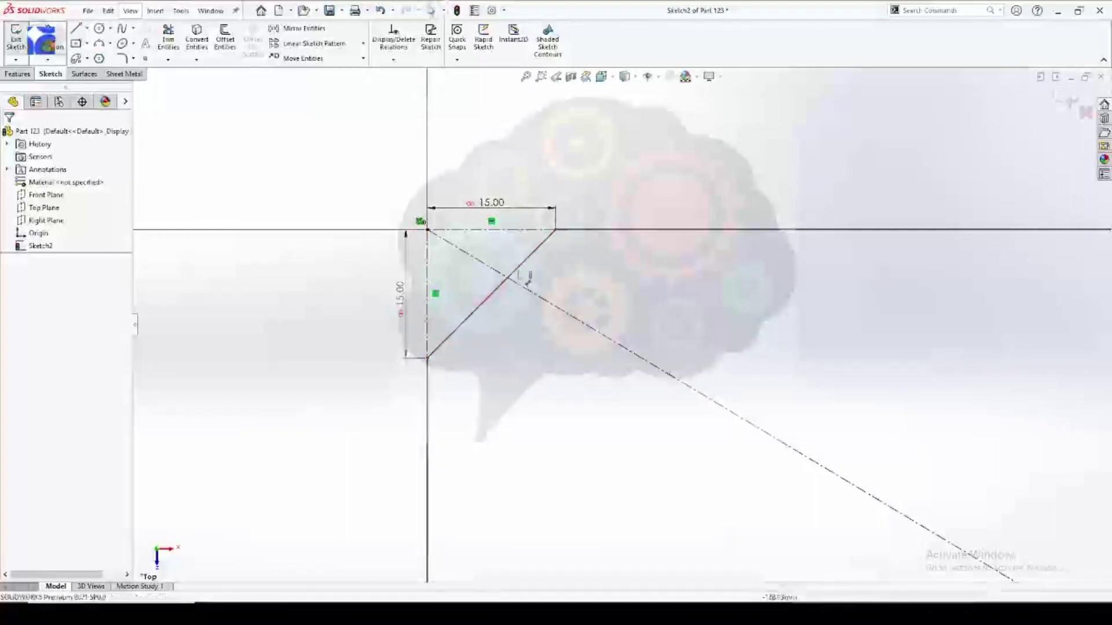
# Attempt angle dimensions between the triangle's edges and the diagonal, cancelling each.
pyautogui.click(521, 230)
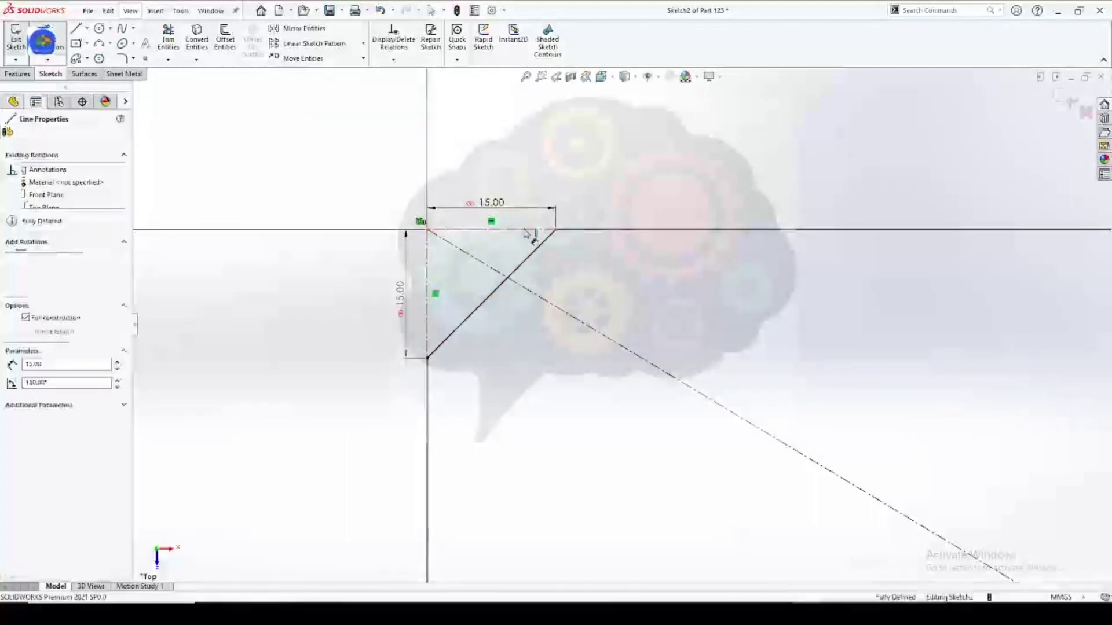
pyautogui.click(524, 262)
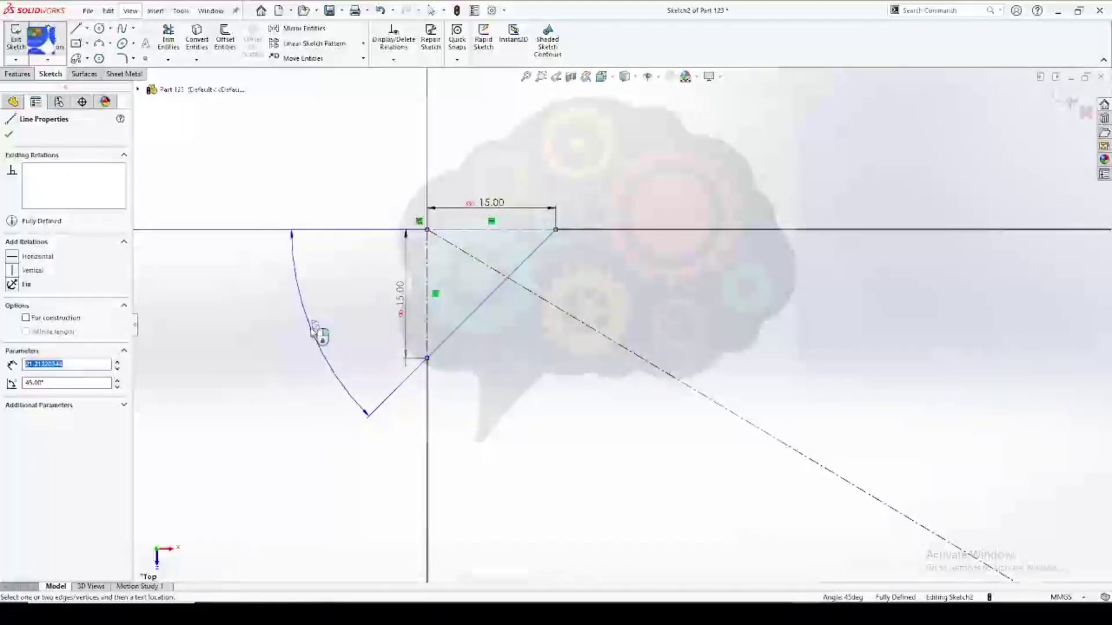
pyautogui.press('Escape')
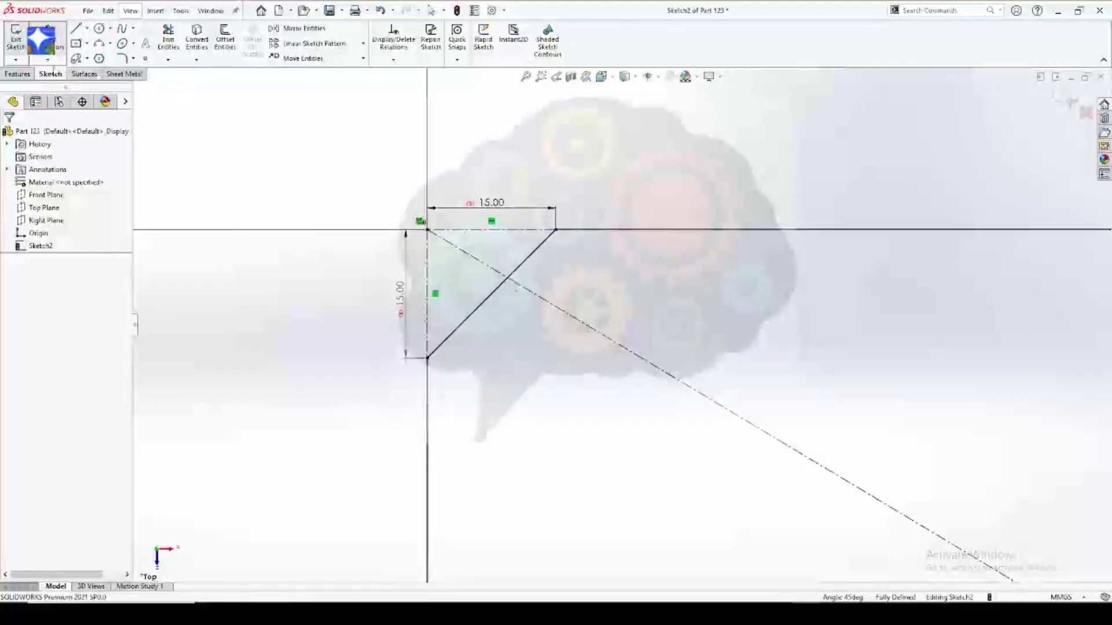
pyautogui.click(429, 301)
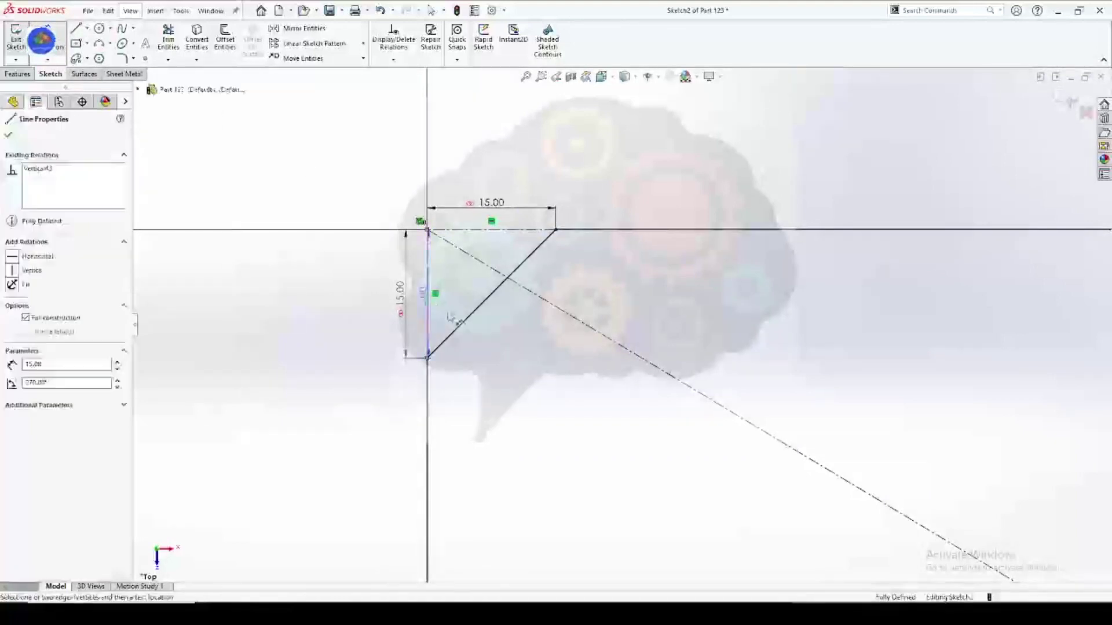
pyautogui.click(468, 315)
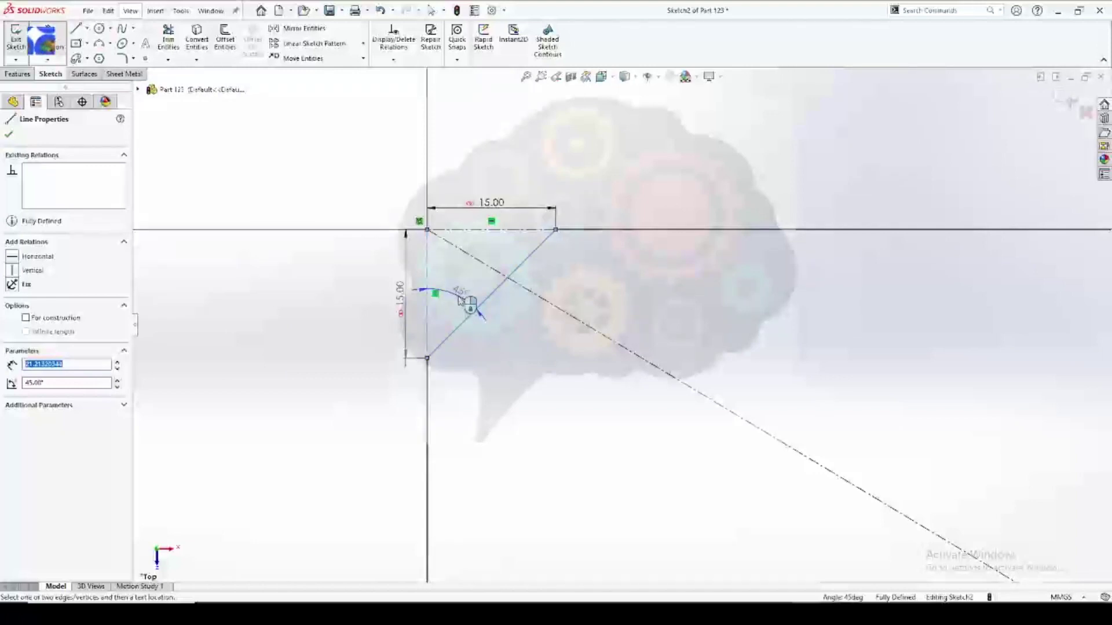
pyautogui.press('Escape')
pyautogui.press('Escape')
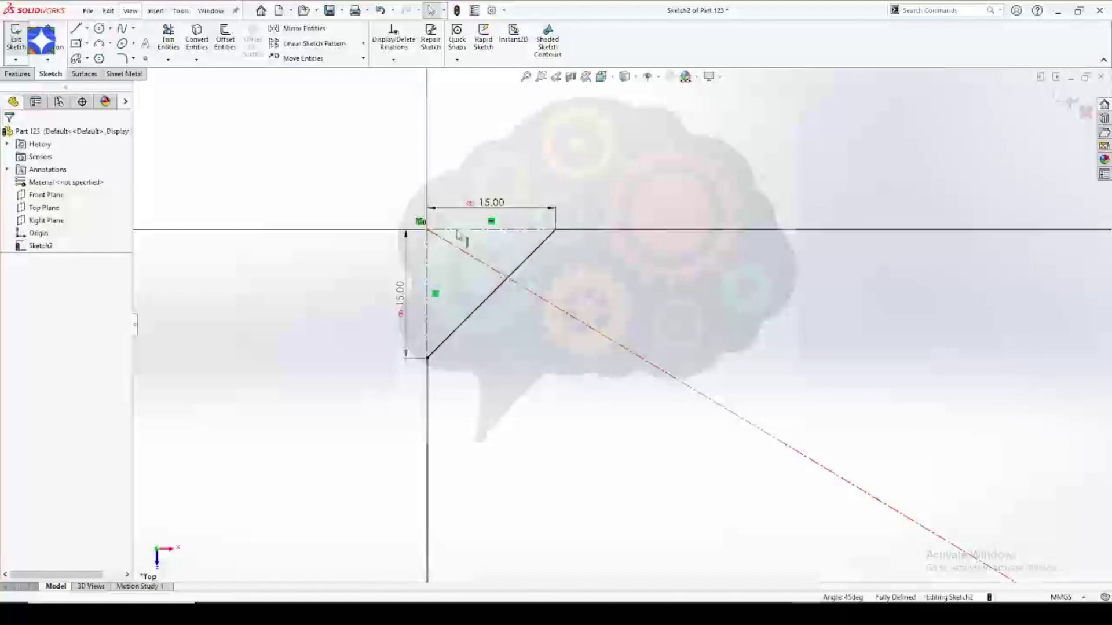
# Start an angle-distance sketch chamfer set to 10 mm at 60°.
pyautogui.click(133, 59)
pyautogui.click(159, 87)
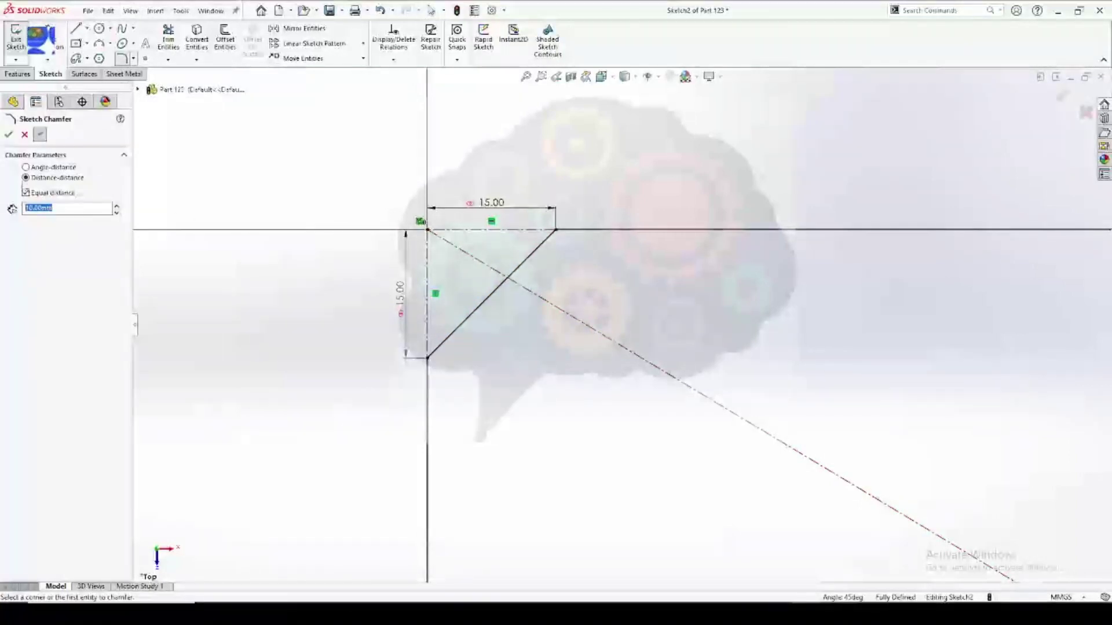
pyautogui.click(25, 167)
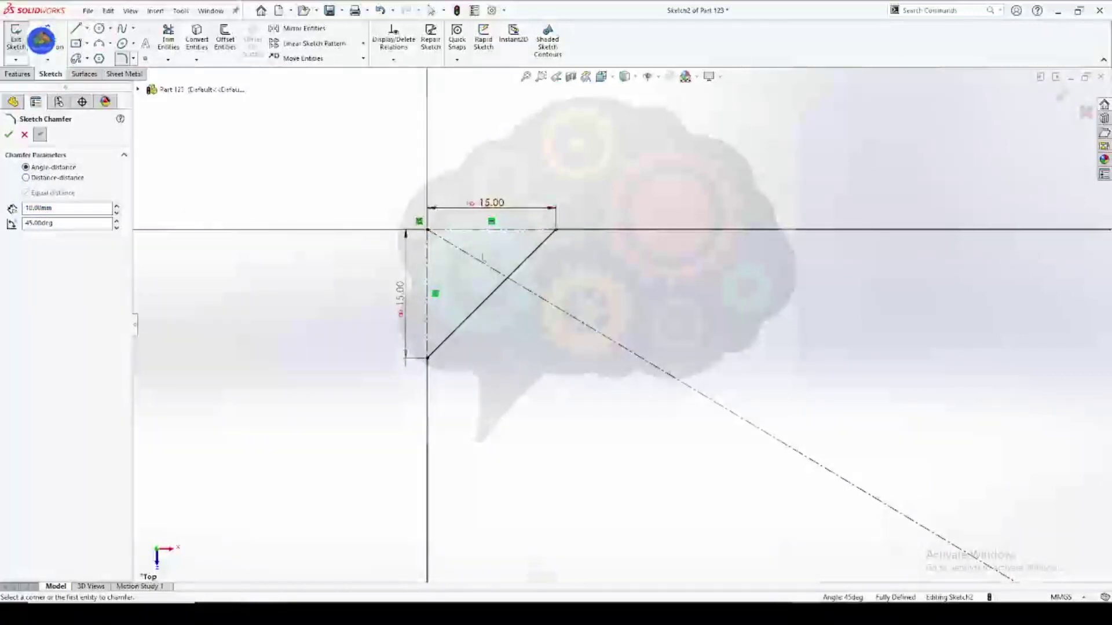
pyautogui.scroll(4, 370, 235)
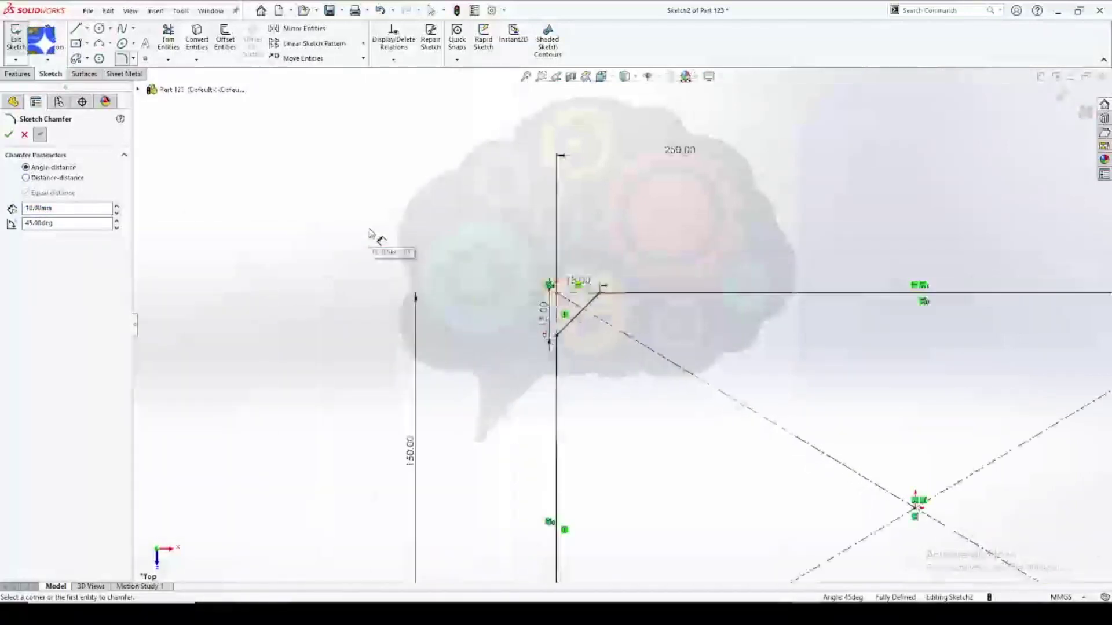
pyautogui.scroll(2, 371, 234)
pyautogui.scroll(-5, 600, 514)
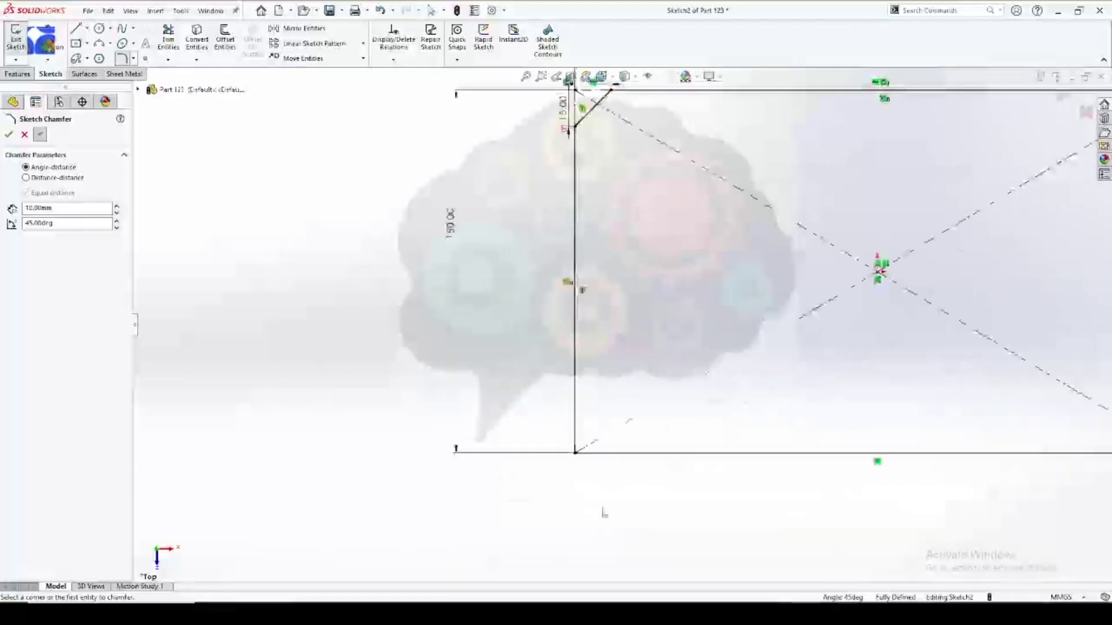
pyautogui.scroll(-2, 617, 456)
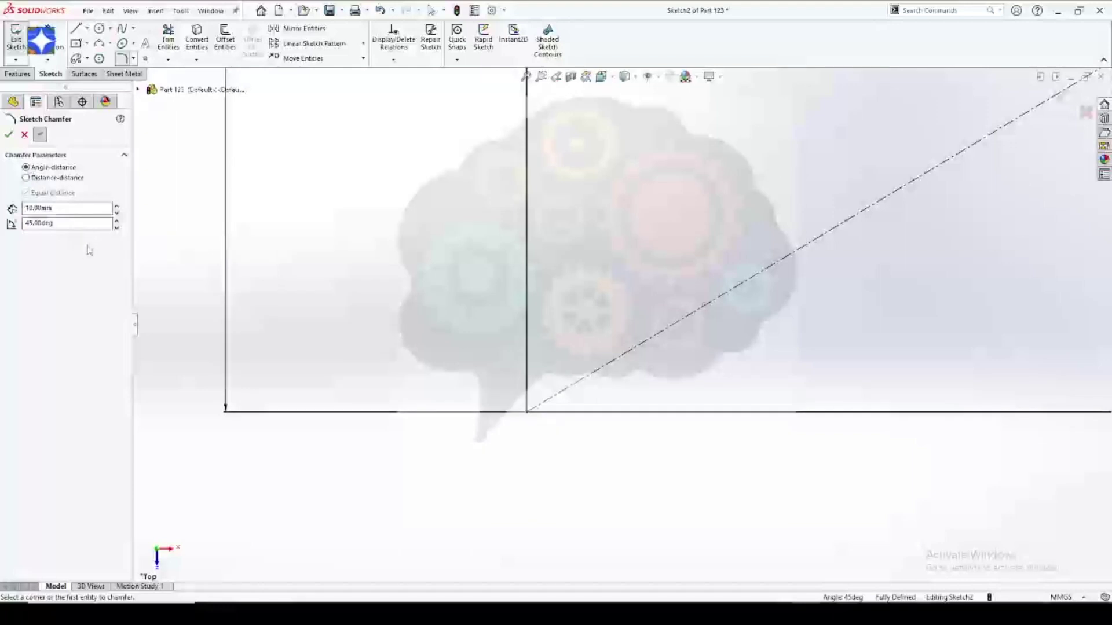
pyautogui.click(117, 221)
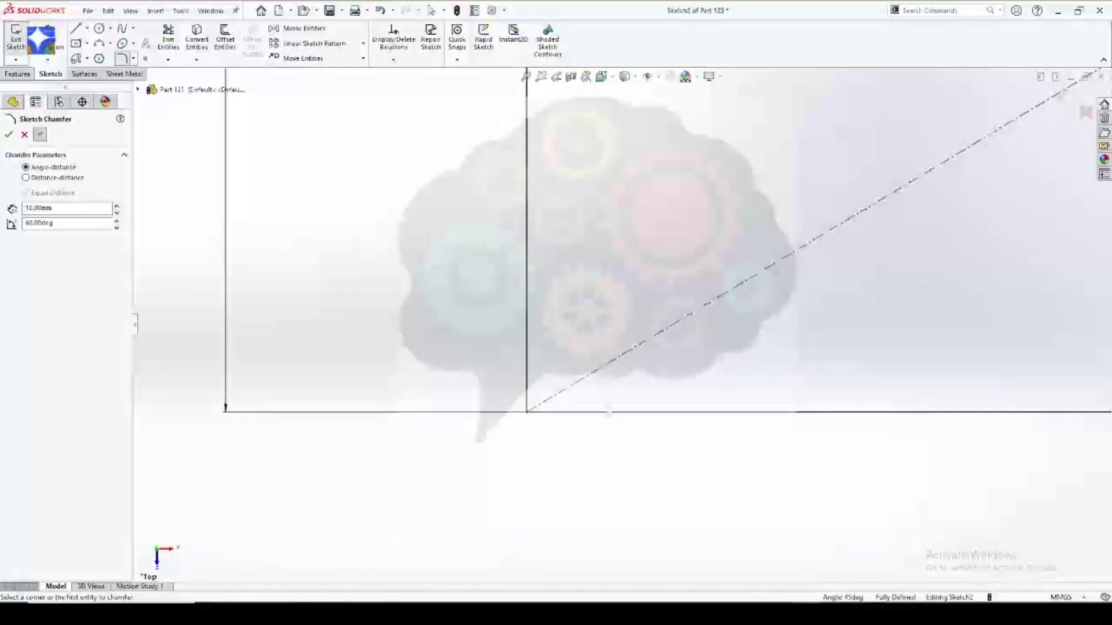
# Chamfer the bottom-left corner between the bottom edge and the vertical edge, then close the tool.
pyautogui.click(608, 413)
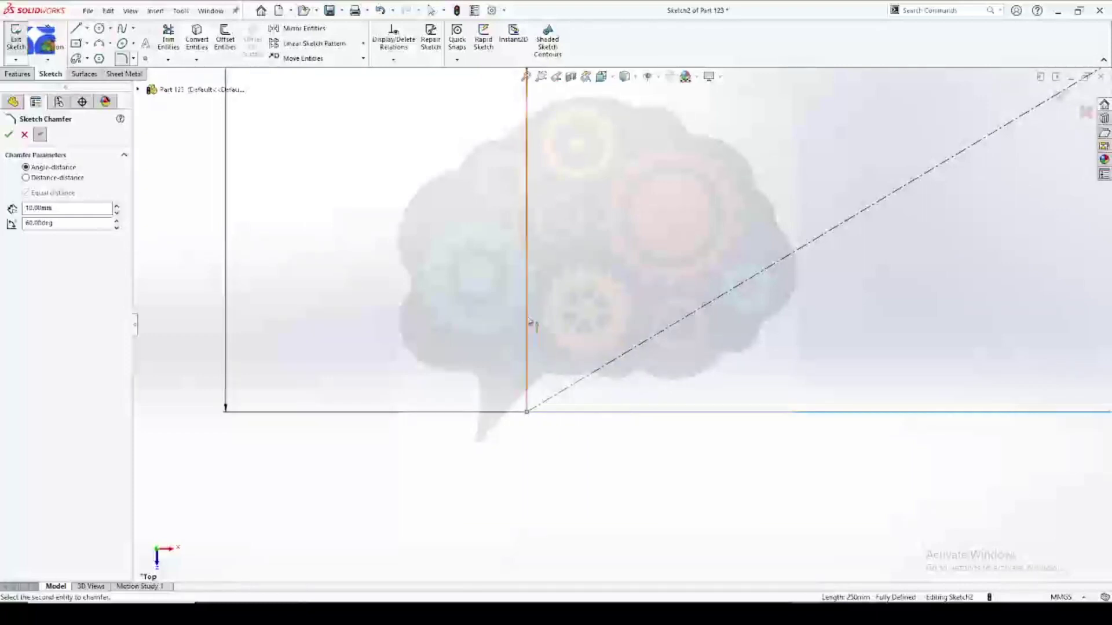
pyautogui.click(528, 320)
pyautogui.scroll(-5, 579, 417)
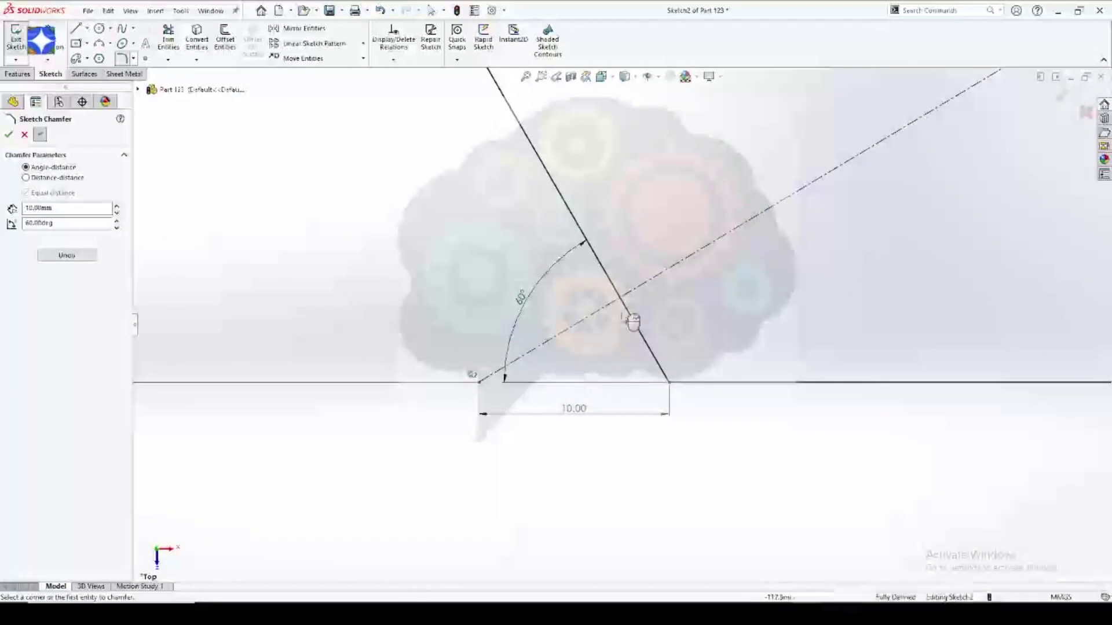
pyautogui.scroll(2, 570, 385)
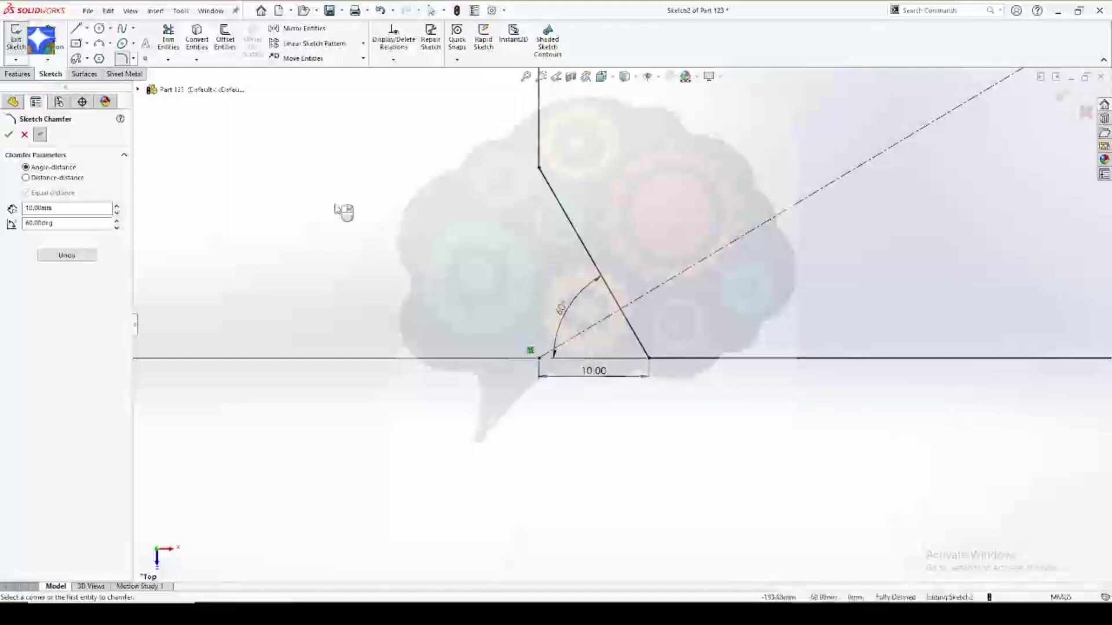
pyautogui.press('Escape')
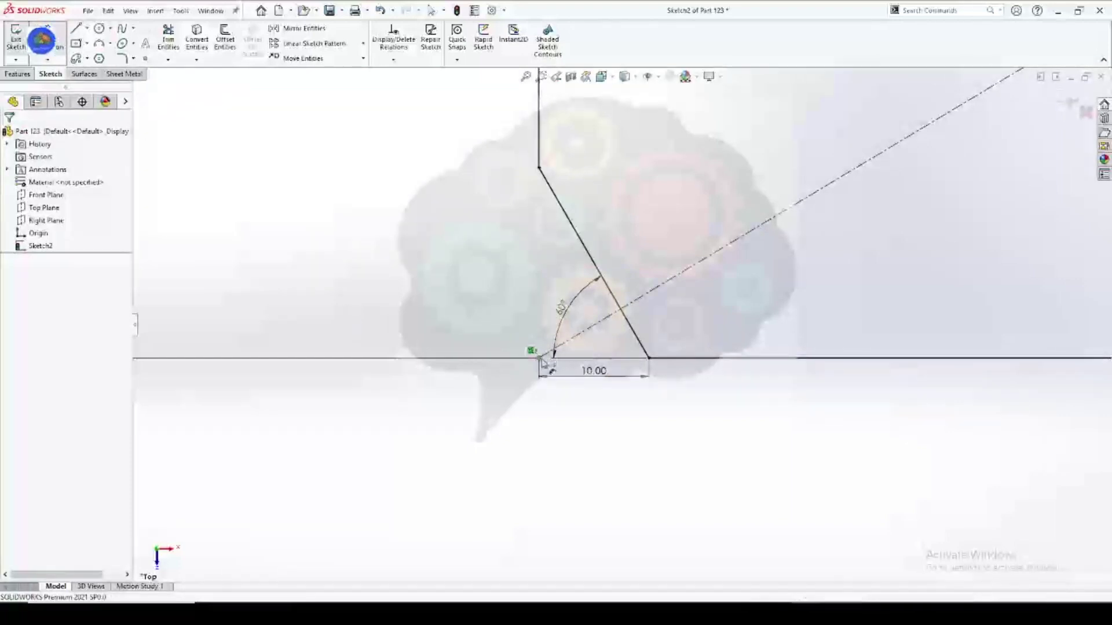
pyautogui.click(540, 358)
pyautogui.click(538, 168)
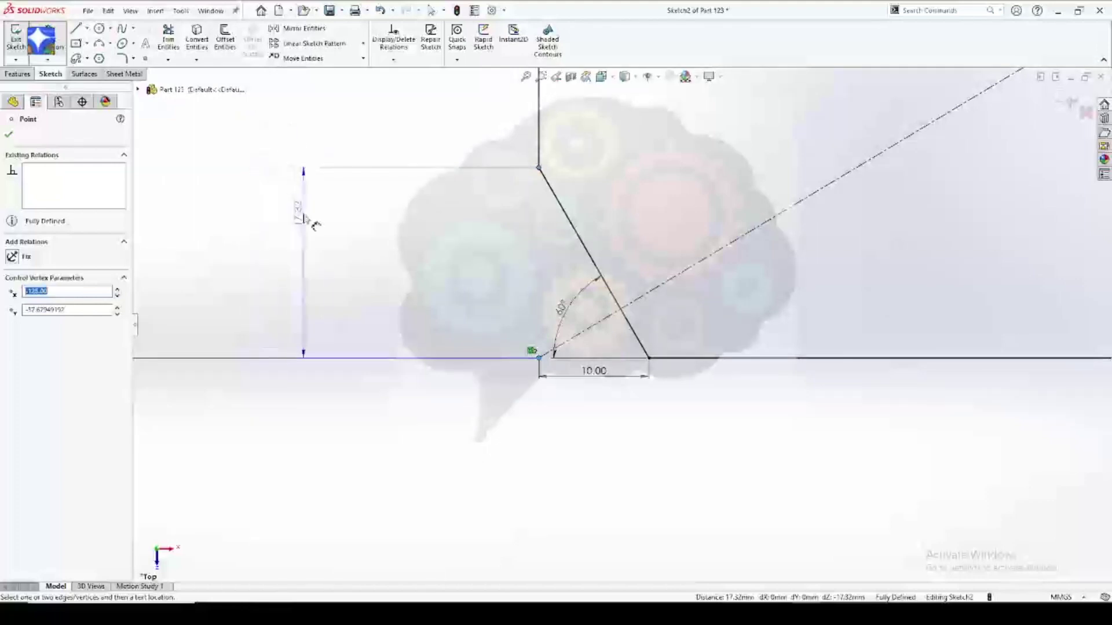
pyautogui.press('Escape')
pyautogui.press('Escape')
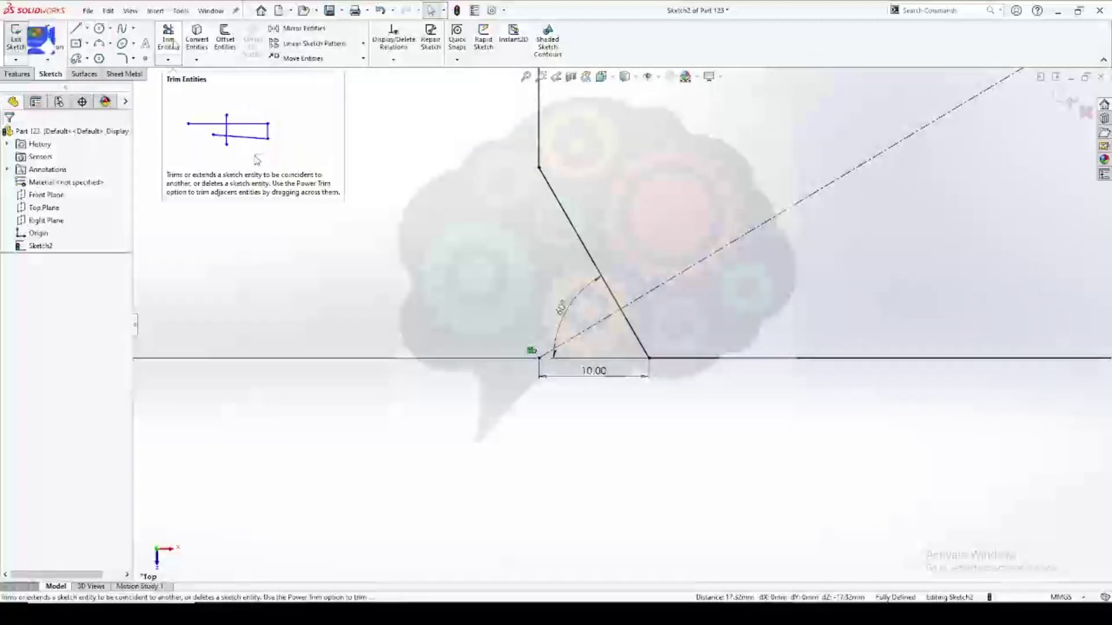
pyautogui.click(168, 44)
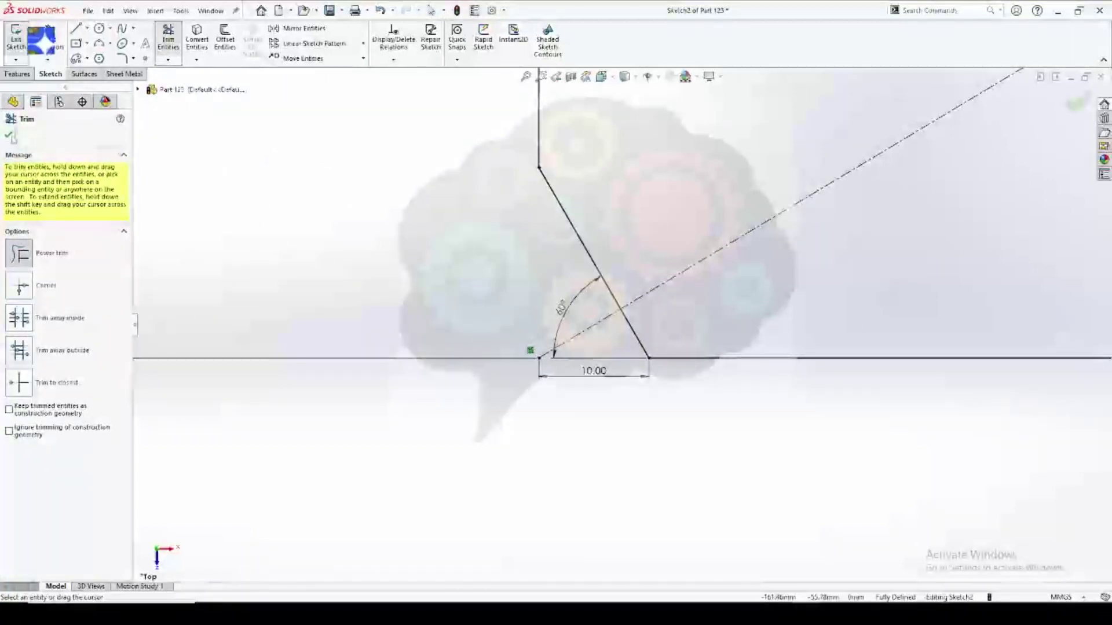
pyautogui.click(9, 135)
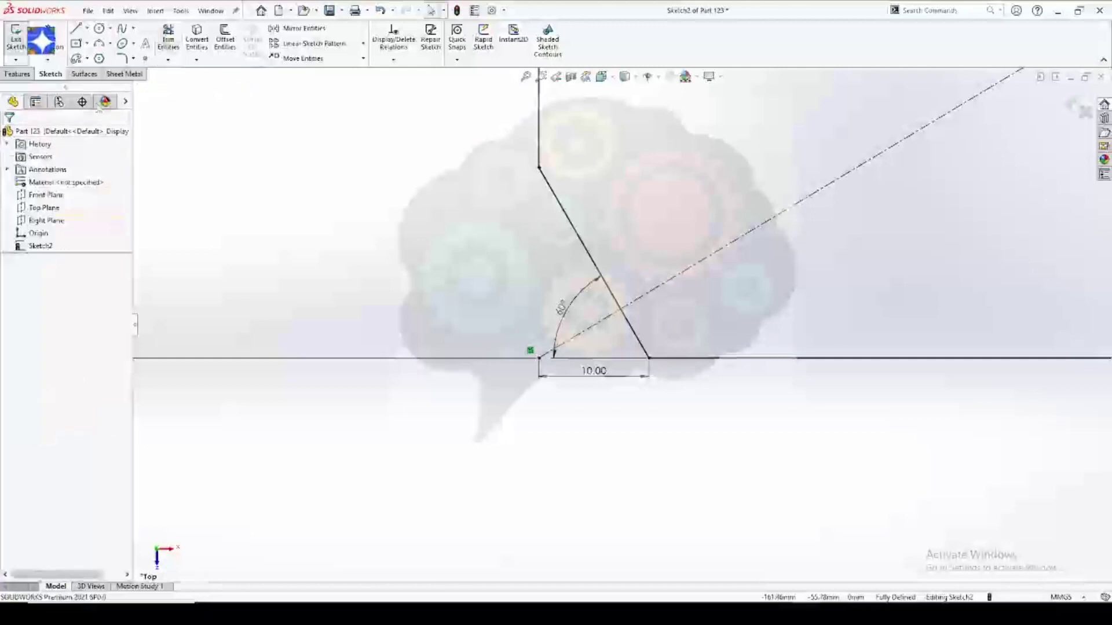
pyautogui.click(168, 60)
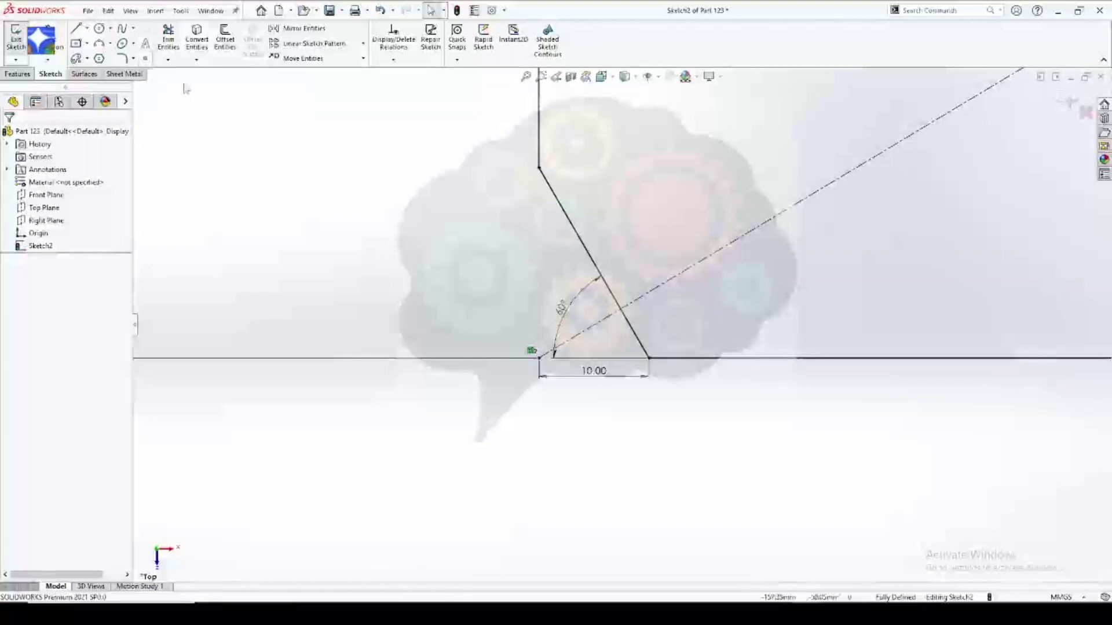
pyautogui.click(196, 60)
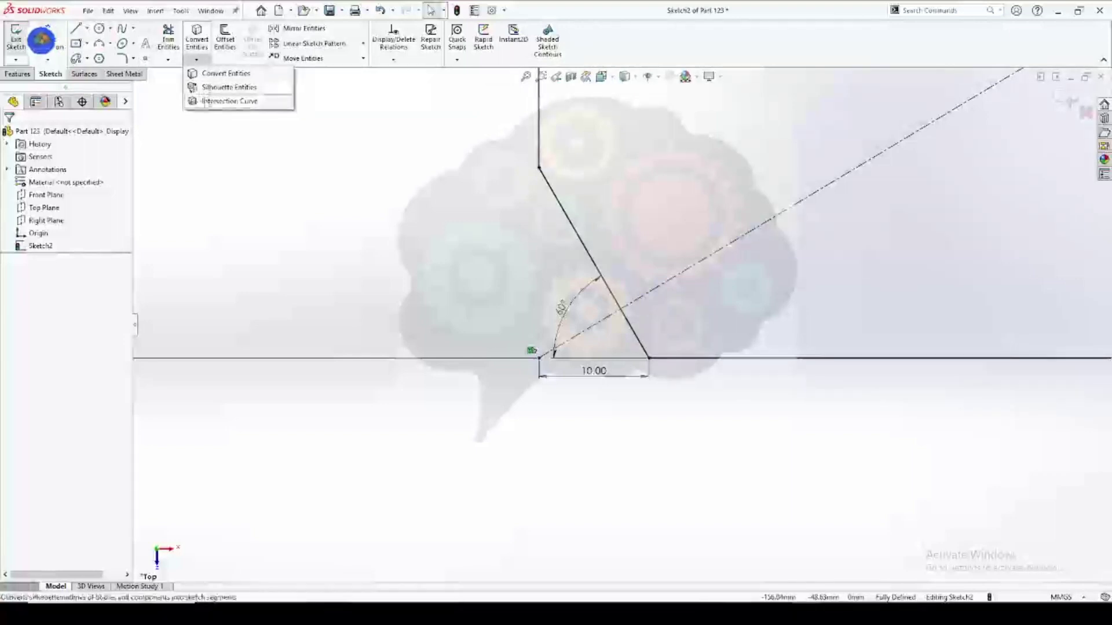
pyautogui.click(219, 143)
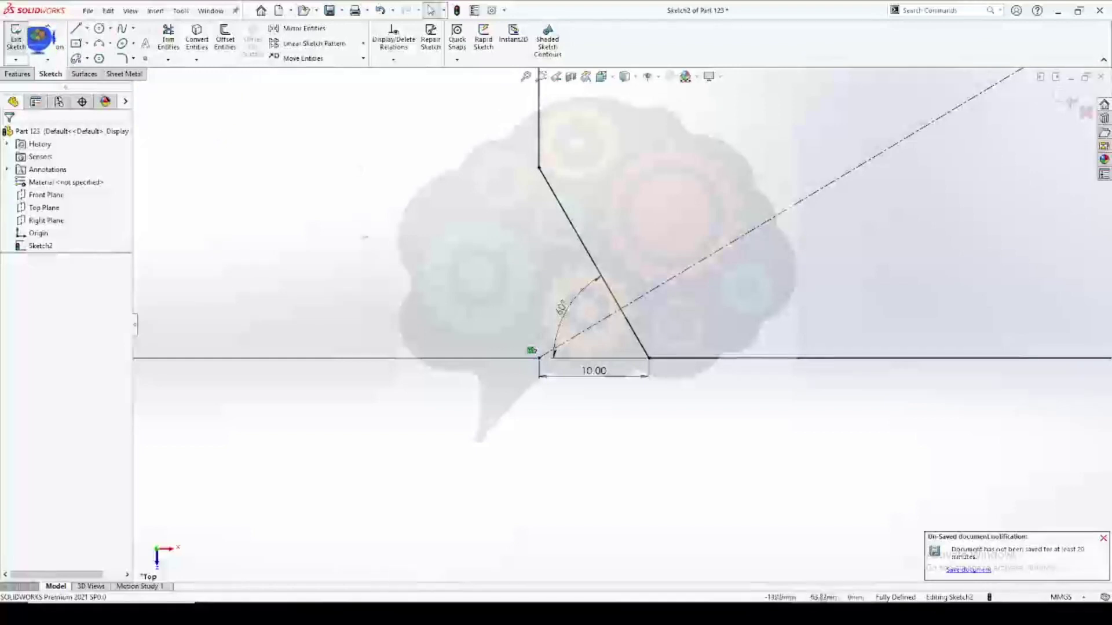
pyautogui.click(1104, 539)
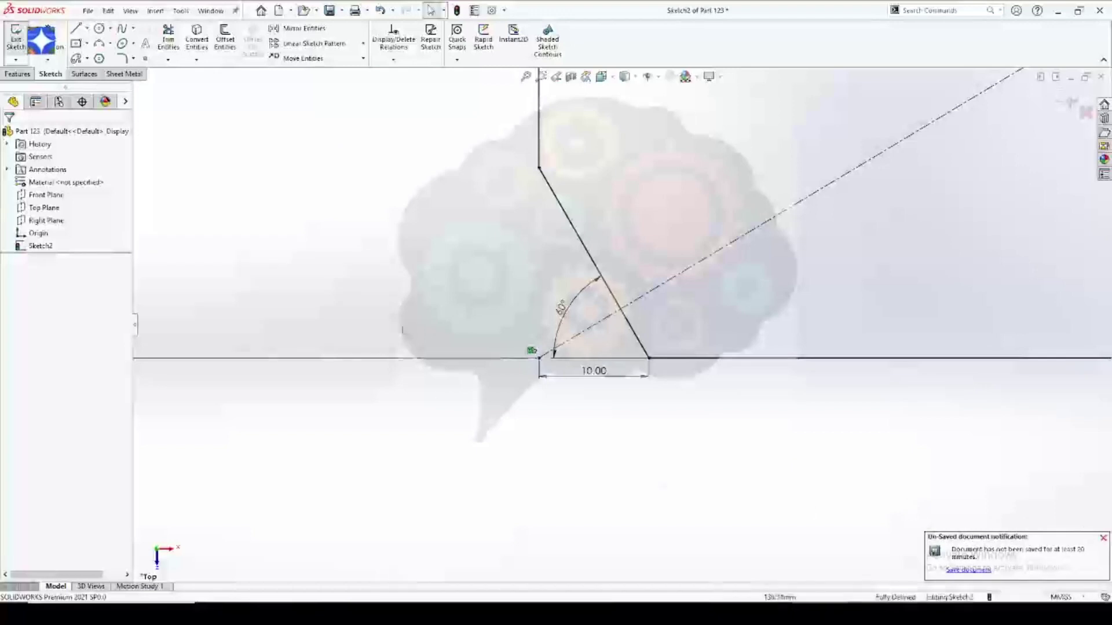